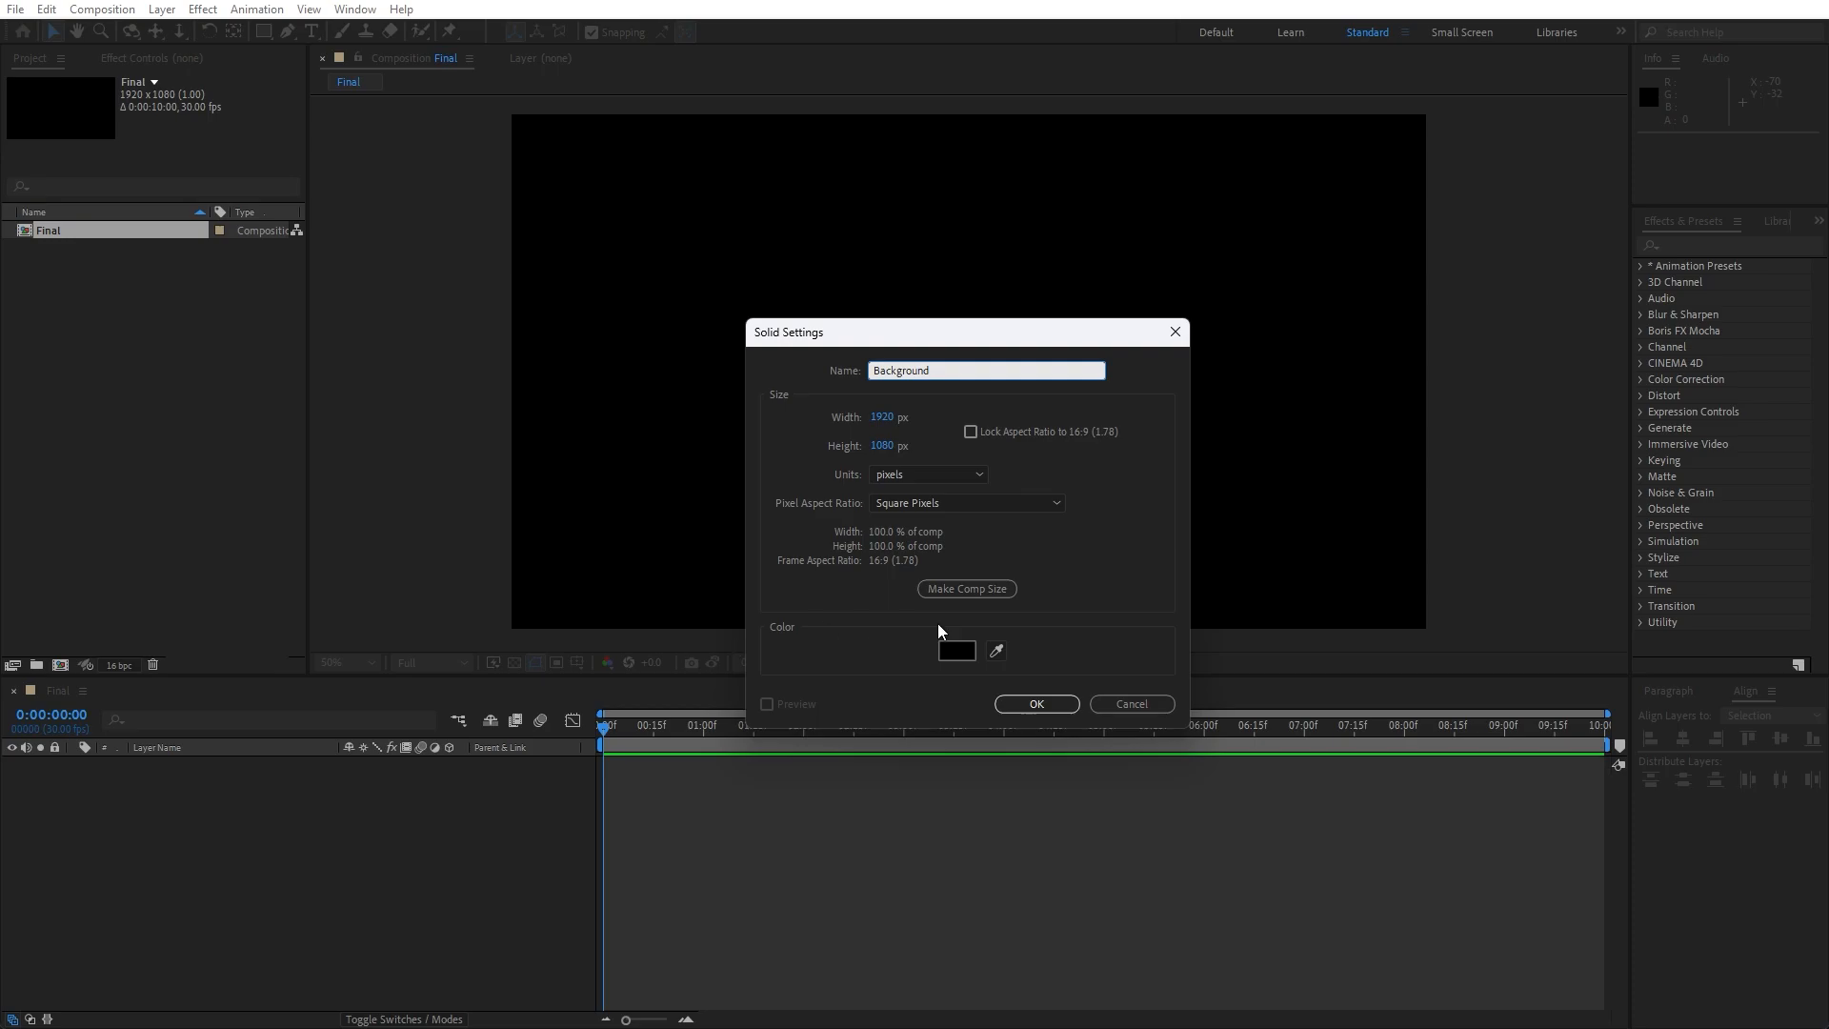
# Create the solid named Background and apply the Fill effect to it.
pyautogui.click(1060, 703)
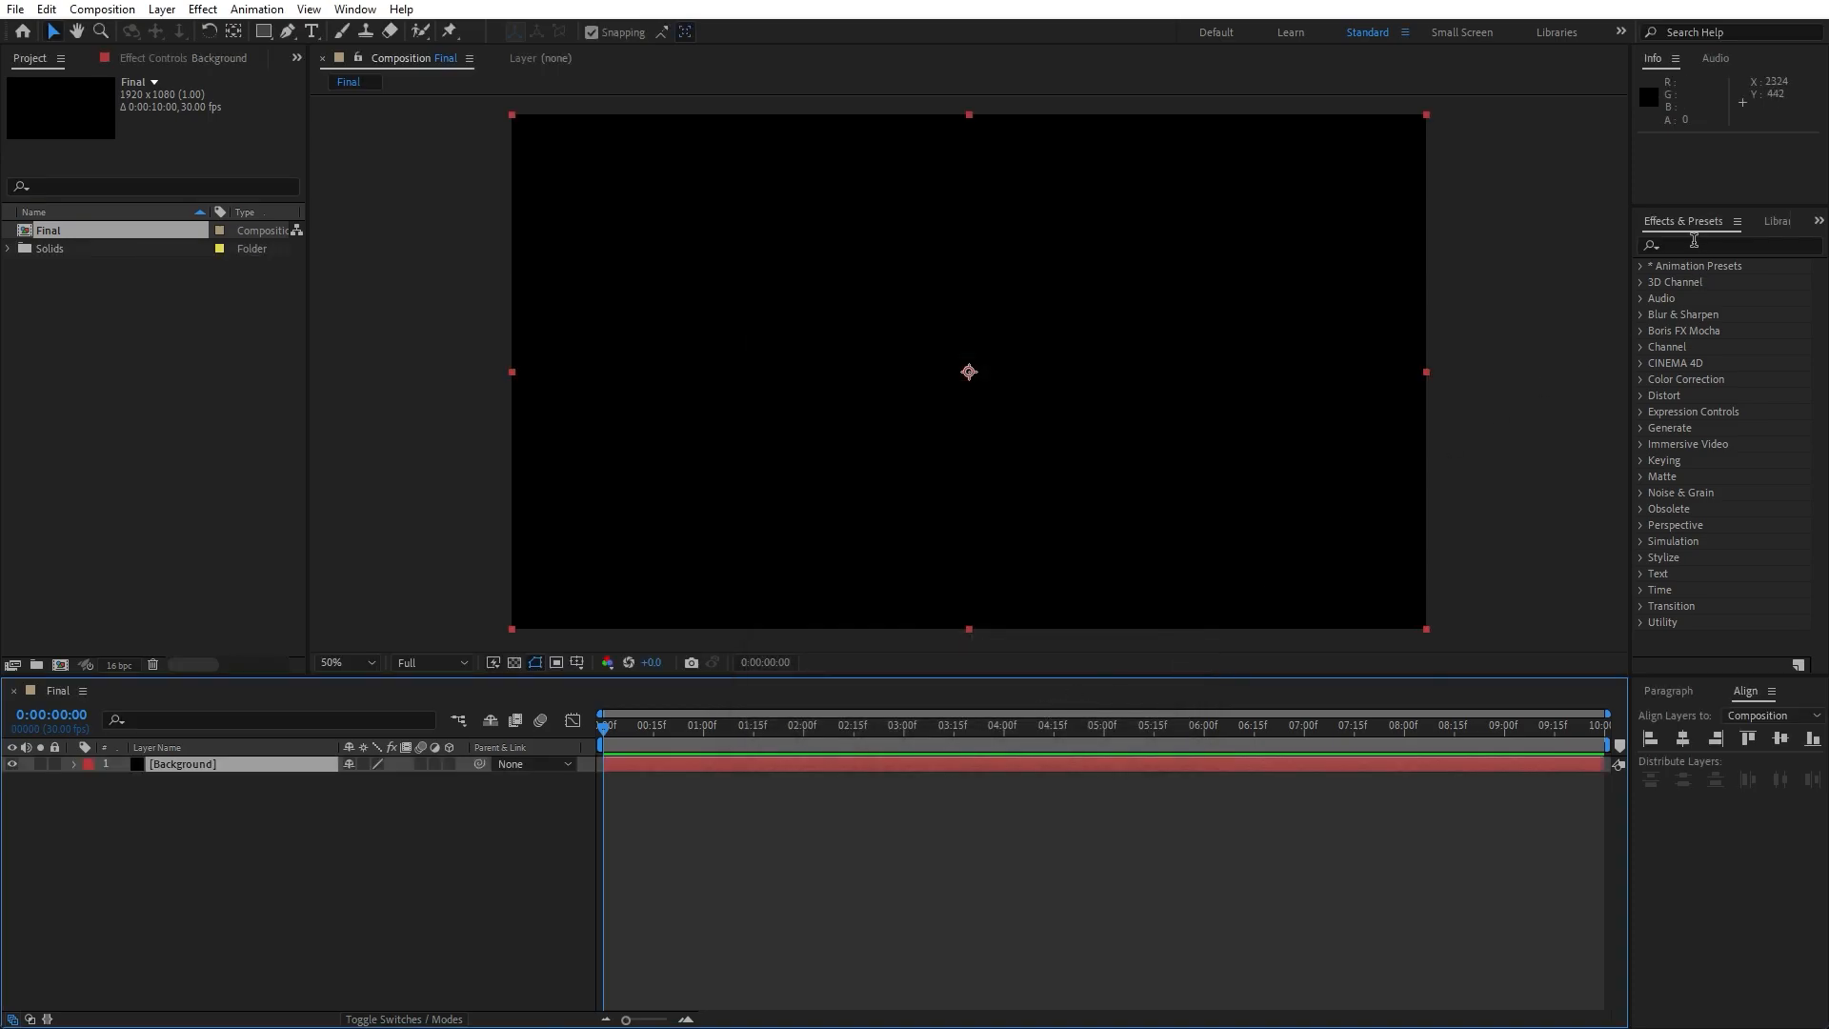
pyautogui.click(345, 11)
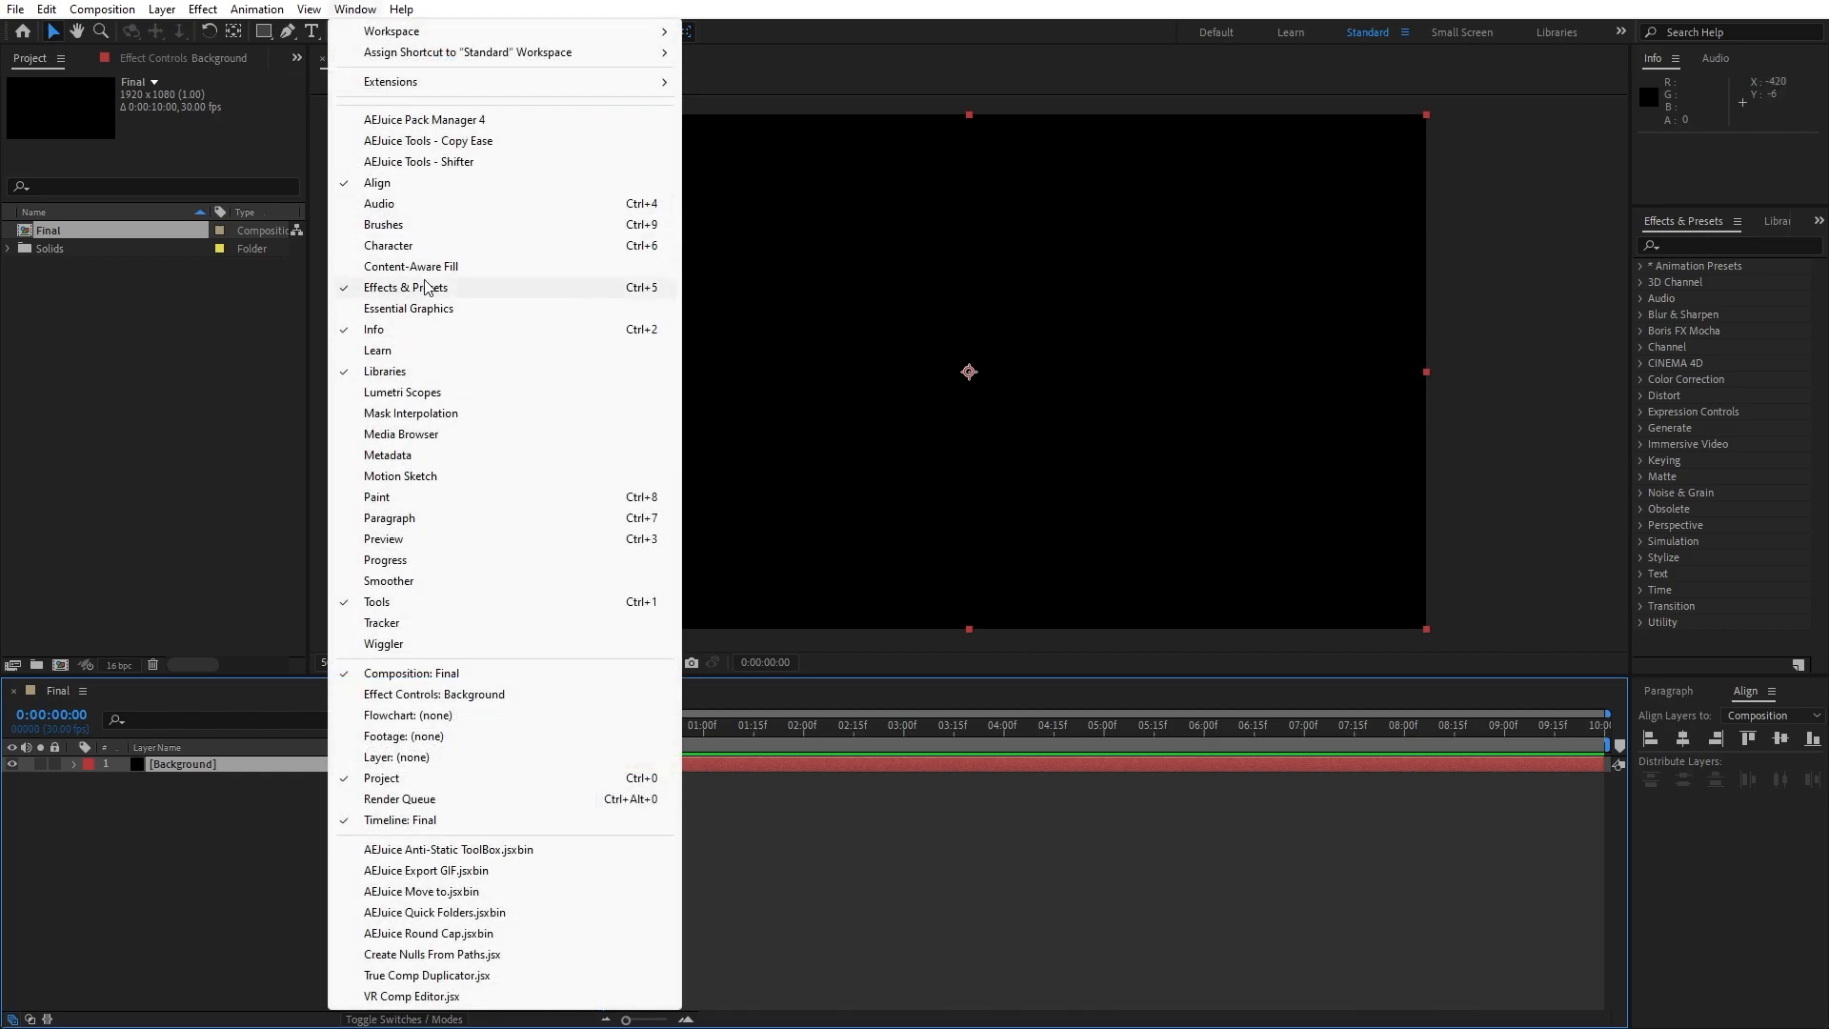
pyautogui.click(1702, 241)
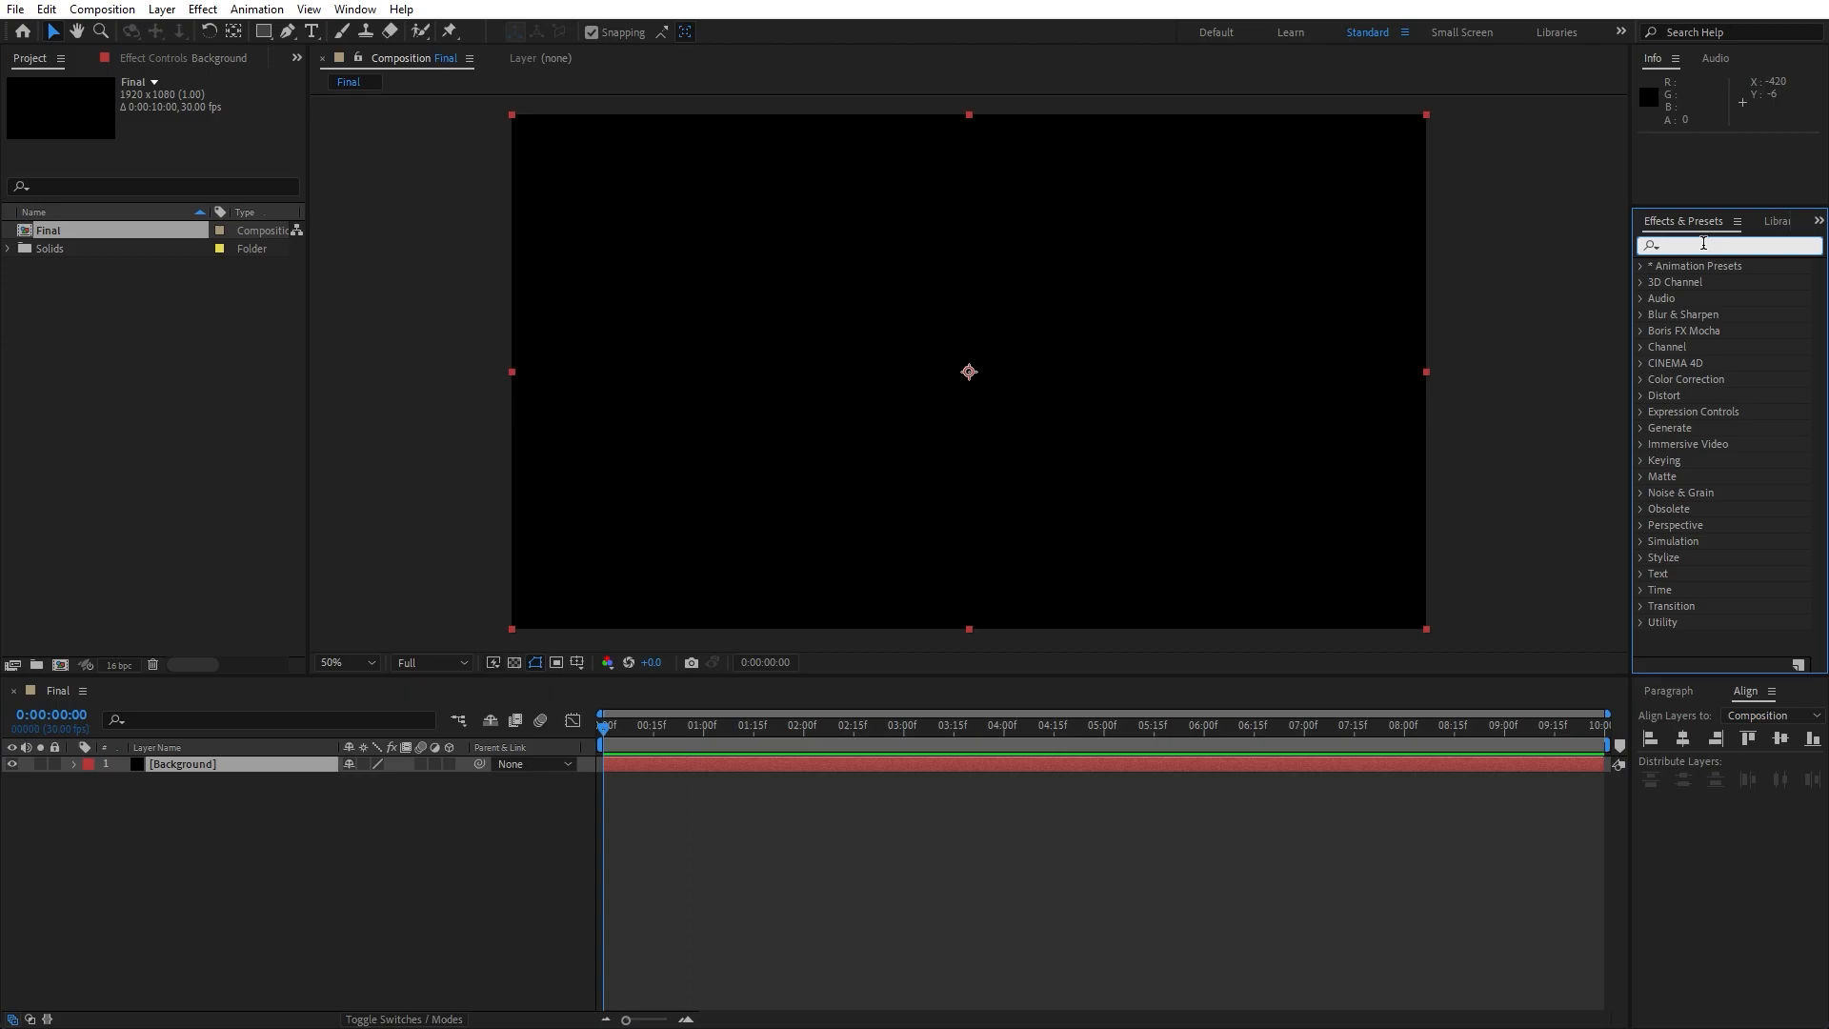
pyautogui.write('fill')
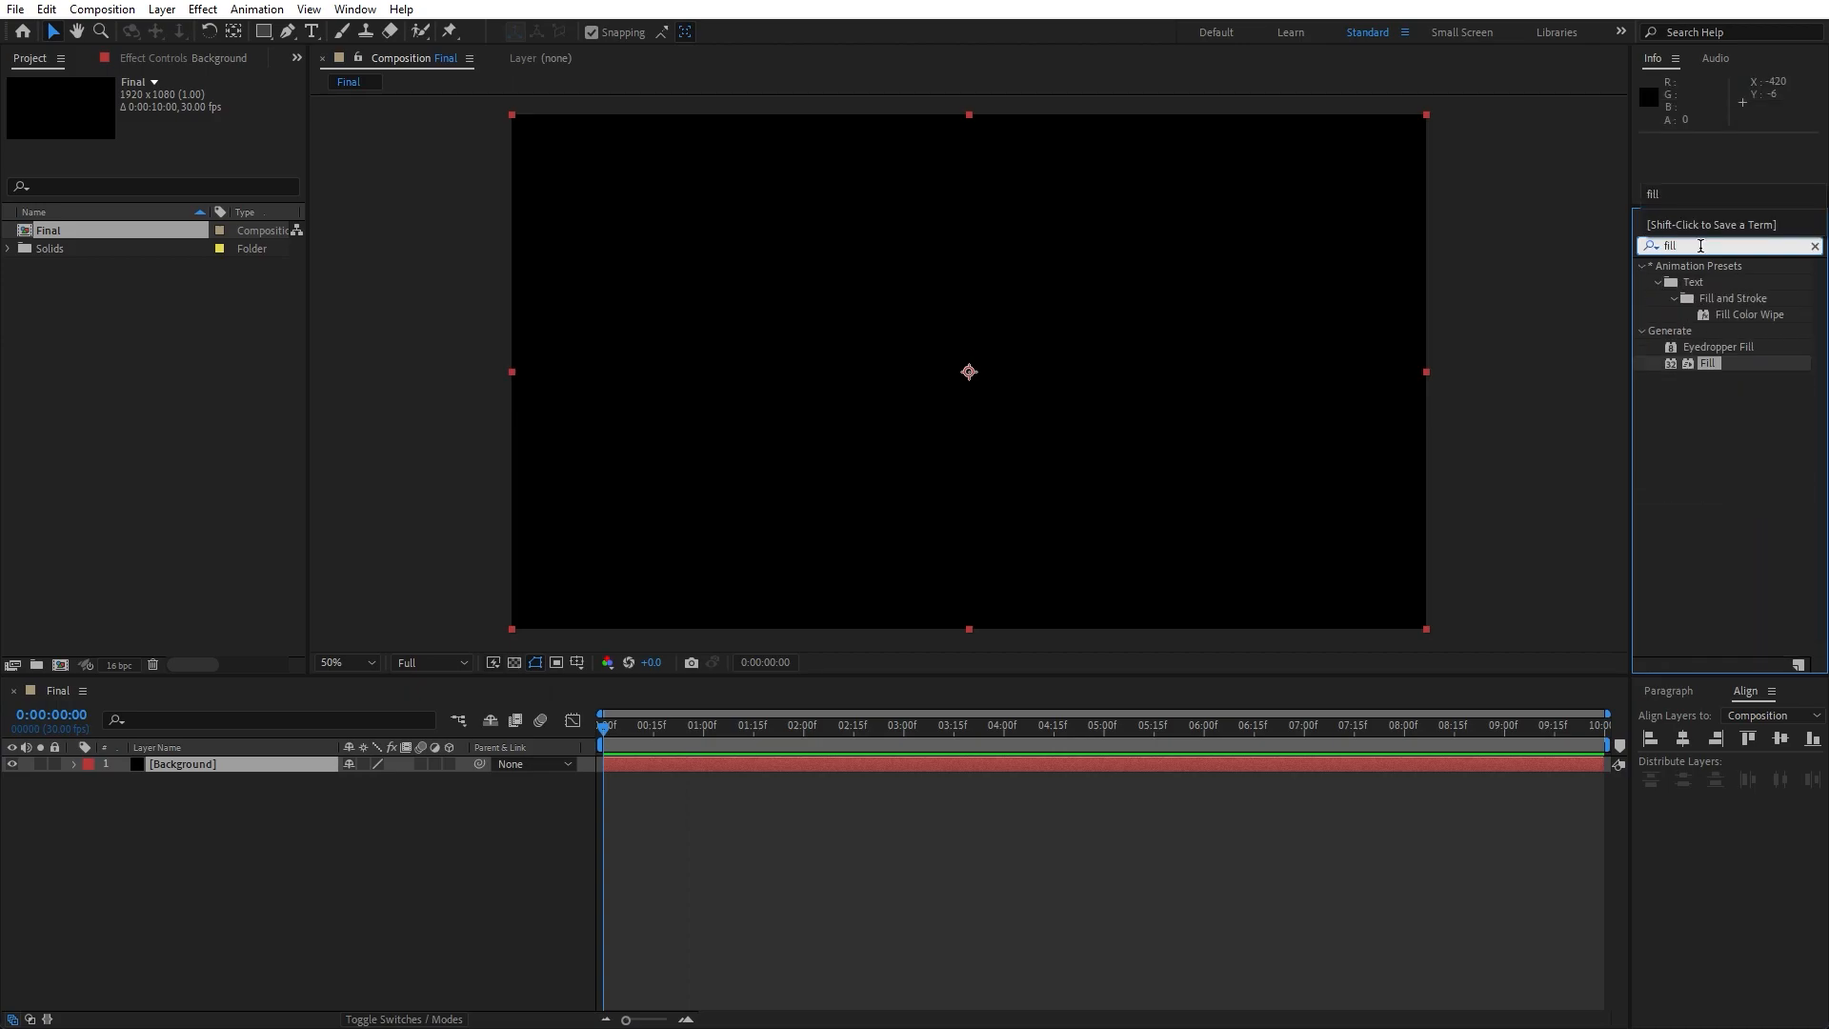
pyautogui.moveTo(1707, 362); pyautogui.dragTo(206, 764)
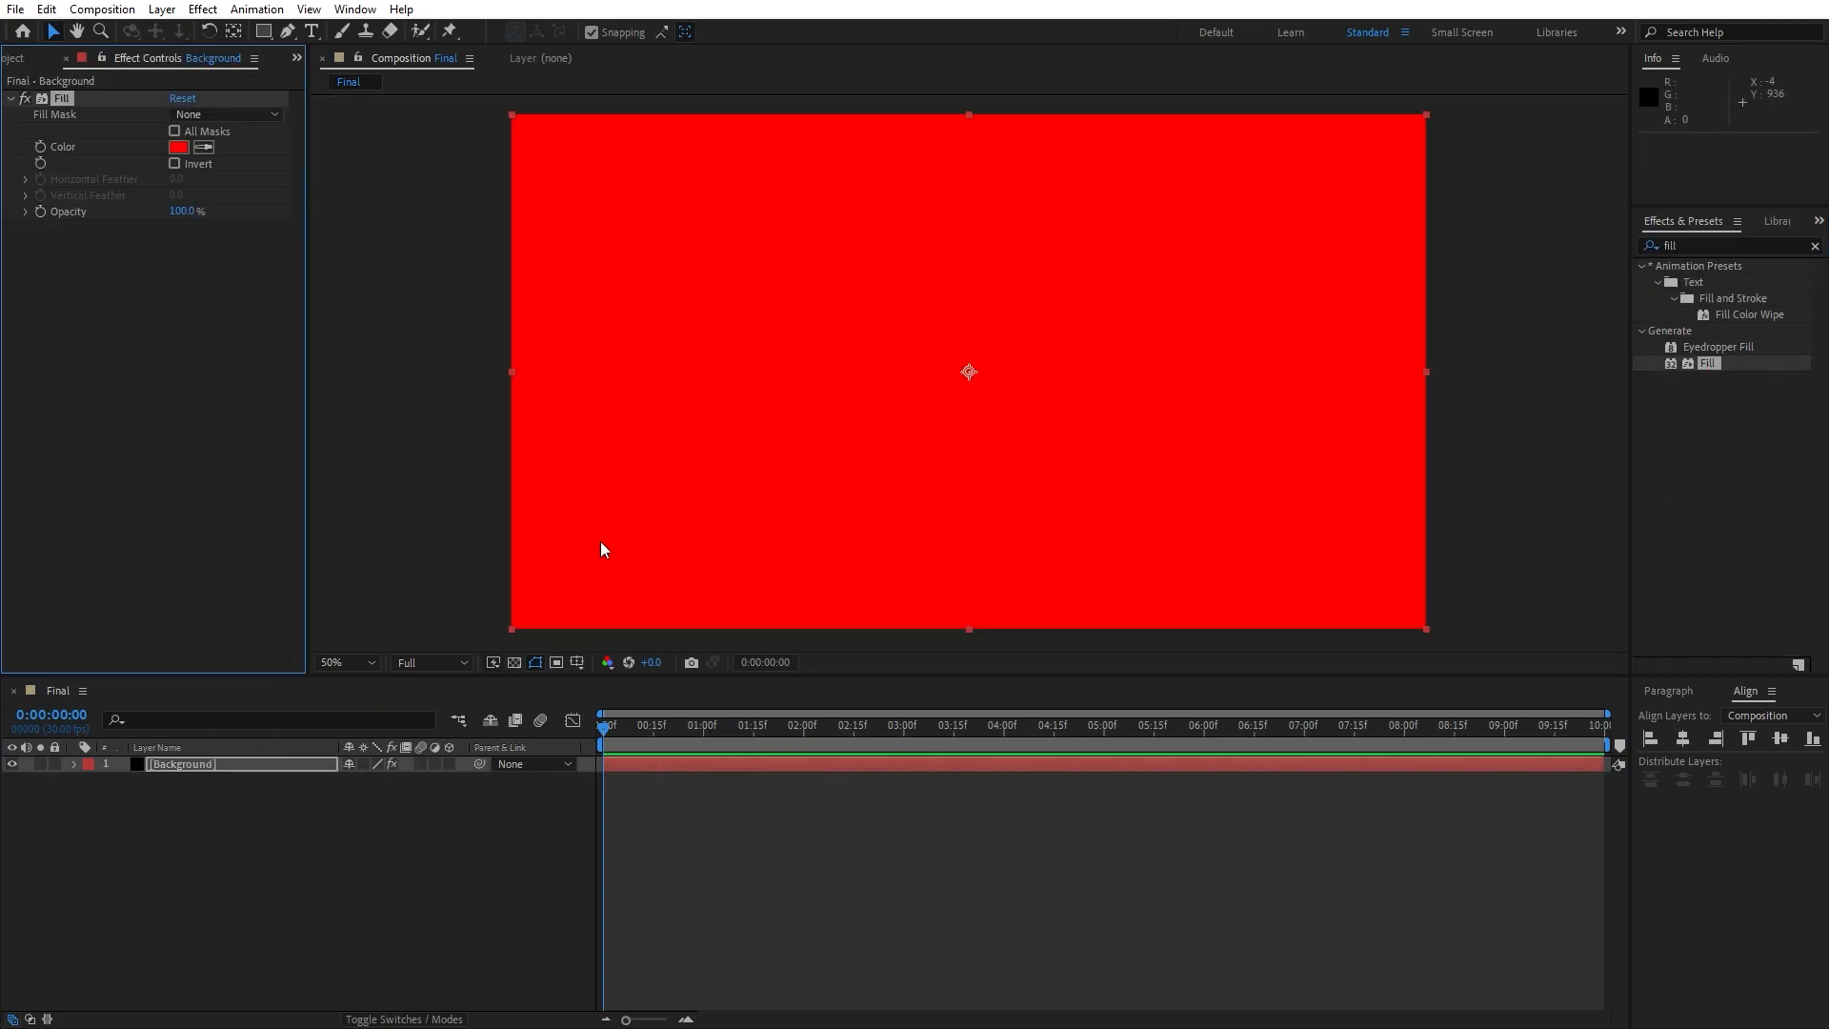
# Set the Fill effect's color to black, 000000.
pyautogui.click(178, 147)
pyautogui.write('000000')
pyautogui.click(1526, 701)
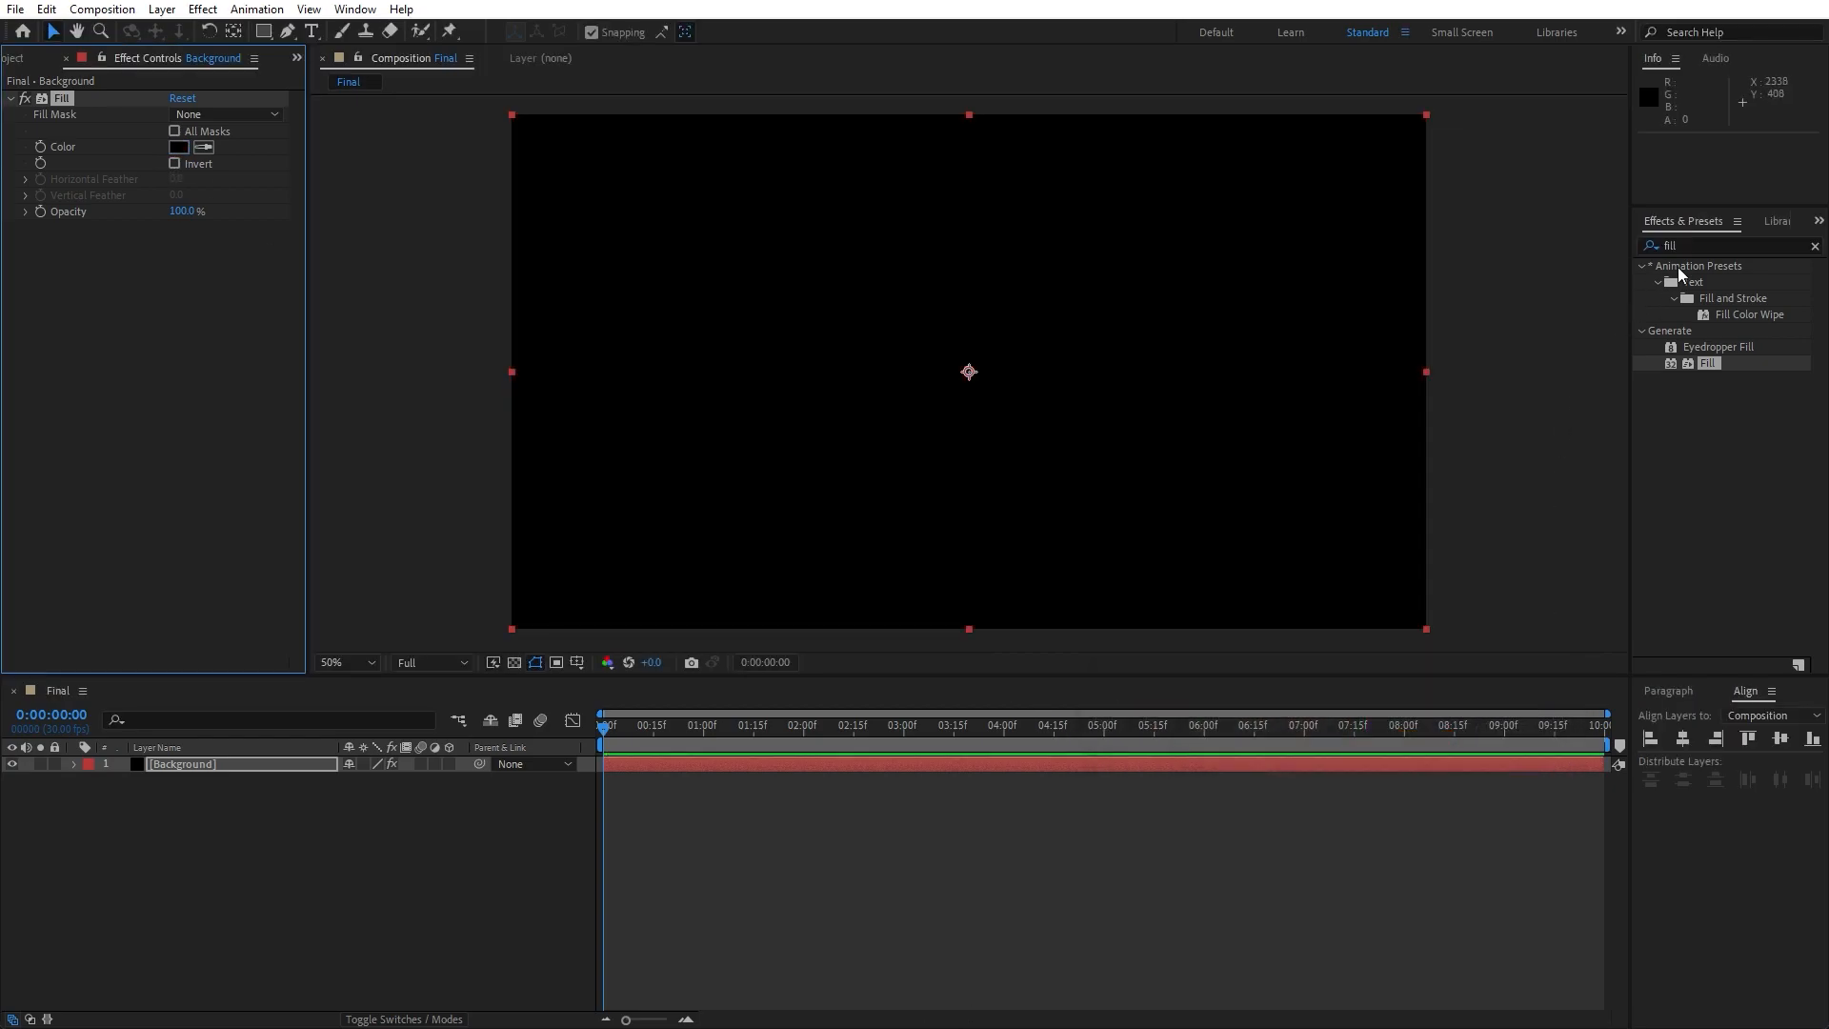
# Apply the CC Griddler and CC Light Sweep effects to the Background layer.
pyautogui.doubleClick(1705, 245)
pyautogui.write('cc grid')
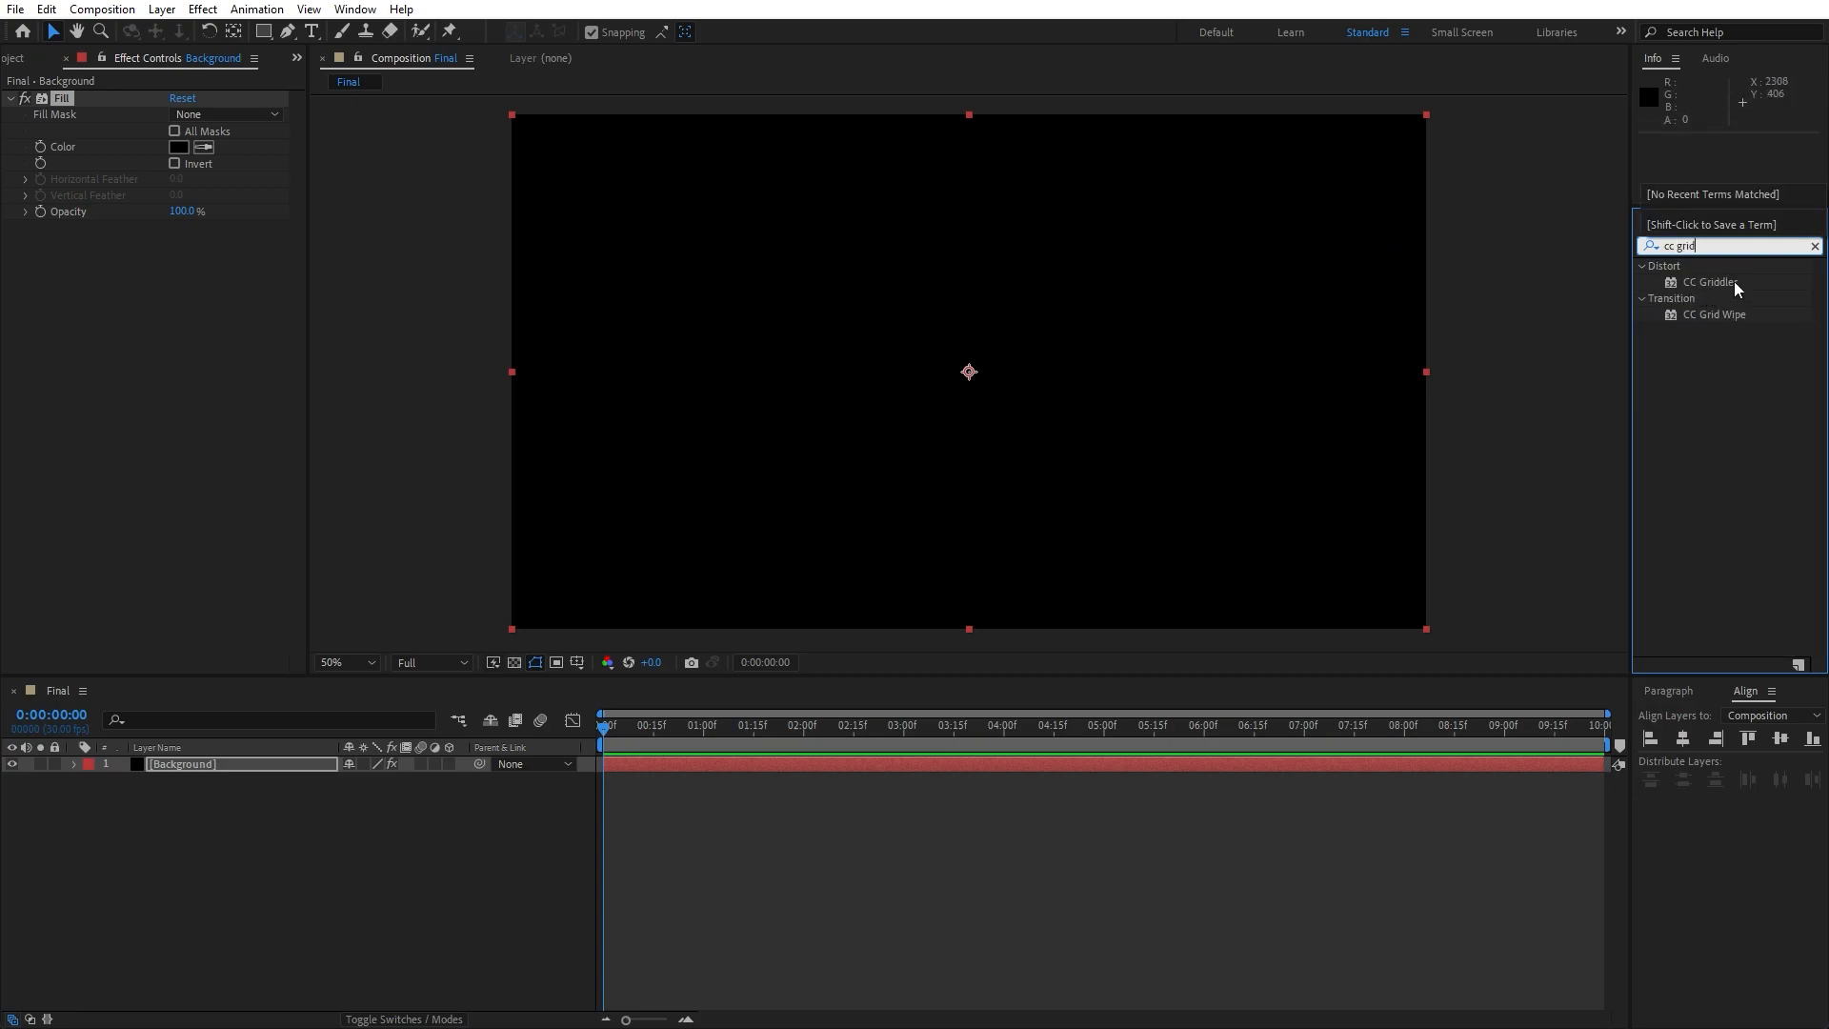
pyautogui.moveTo(1734, 282); pyautogui.dragTo(226, 768)
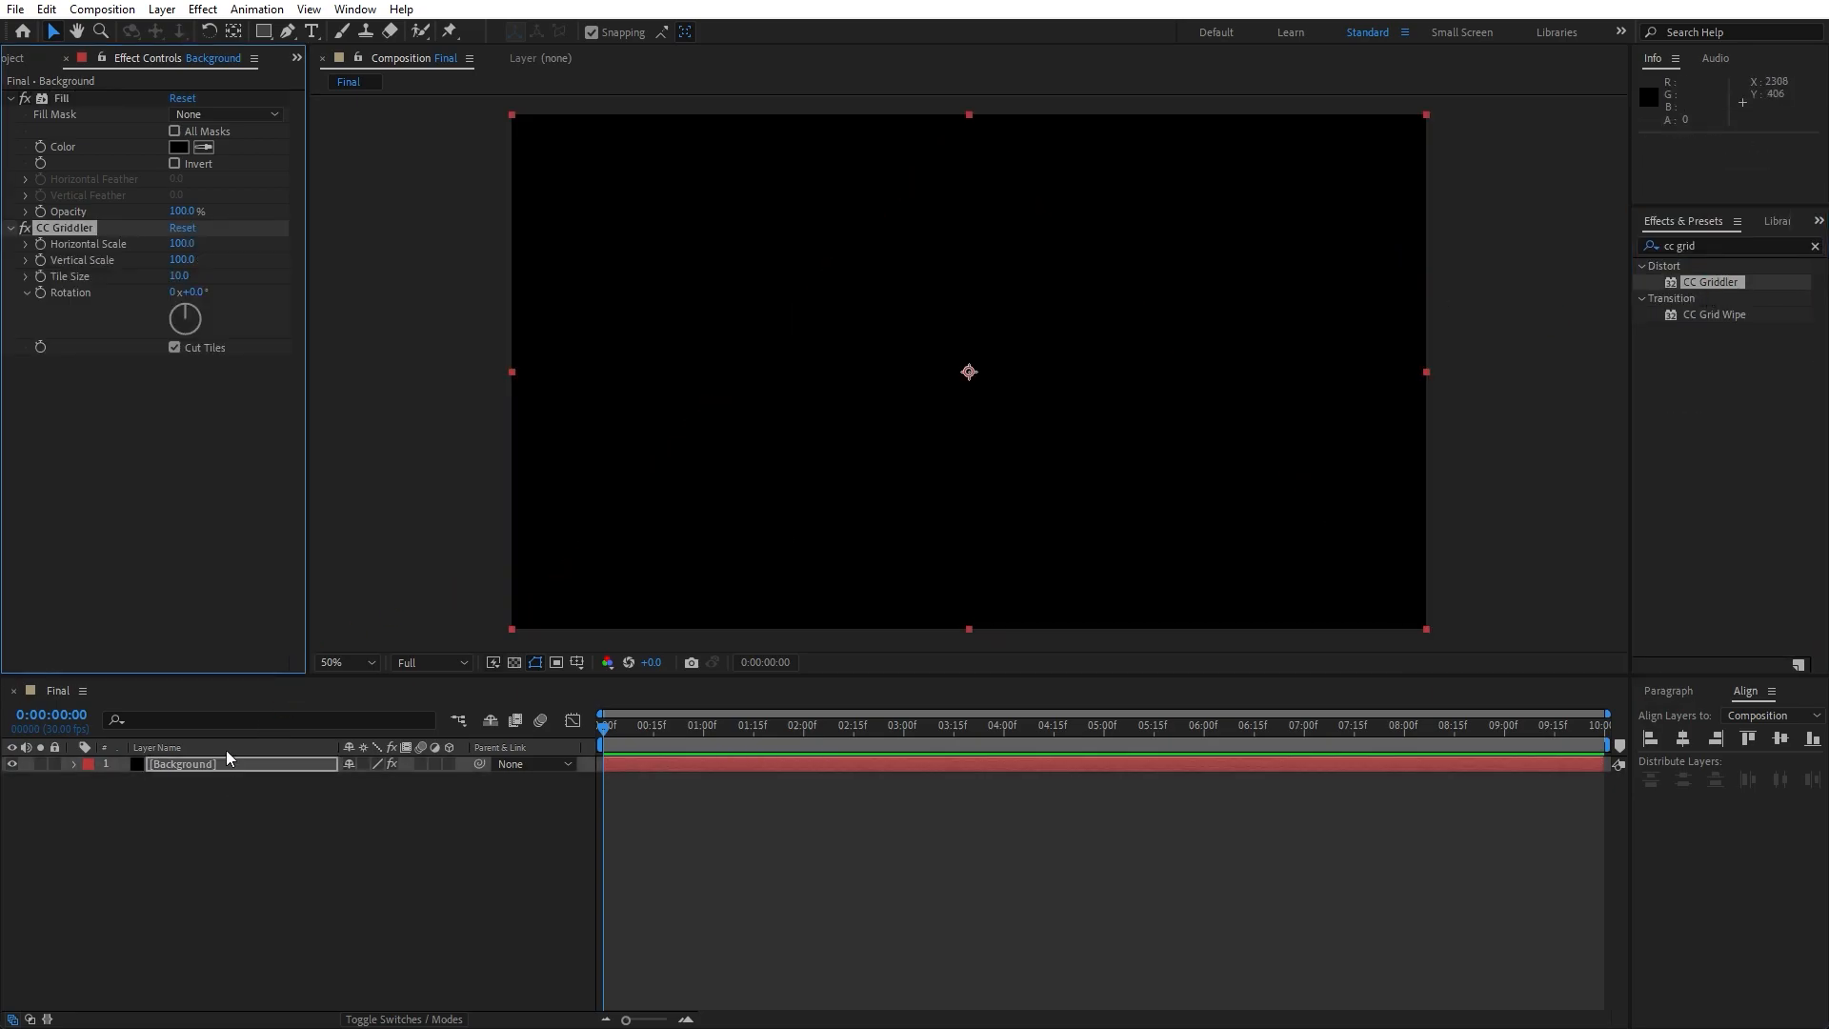
pyautogui.click(1726, 244)
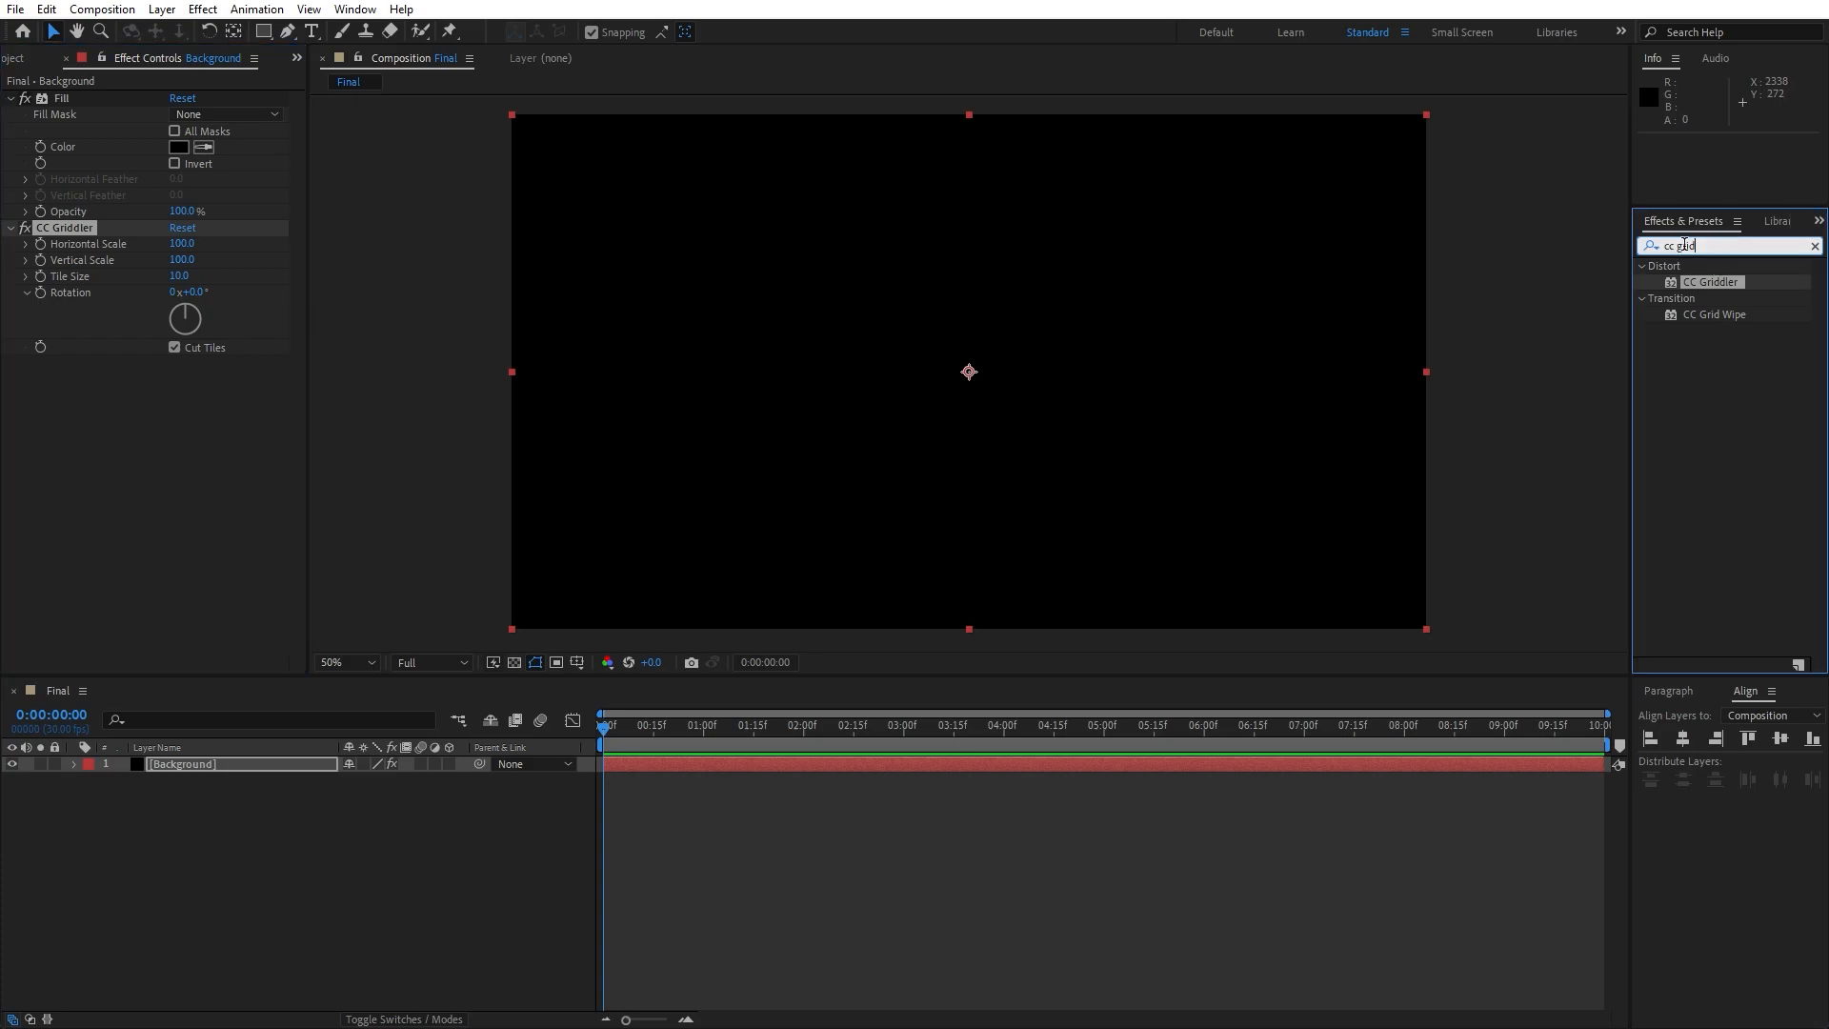
pyautogui.write('cc ligh')
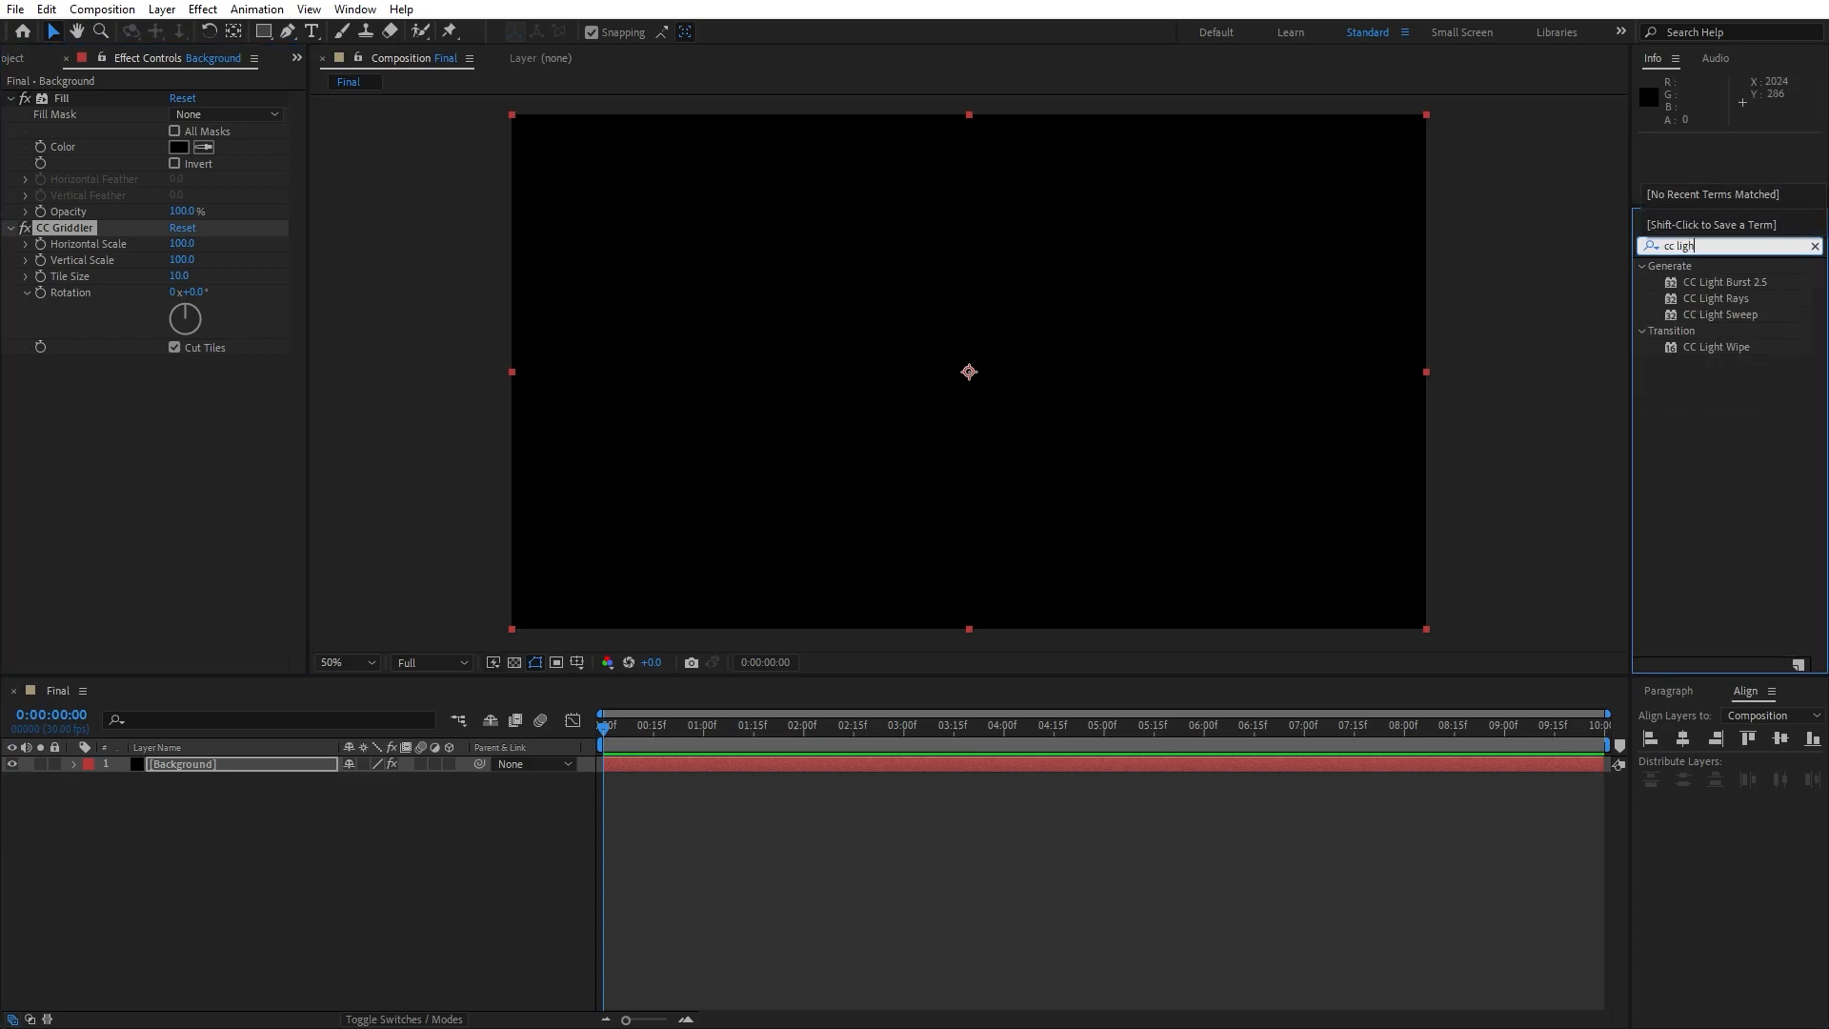
pyautogui.moveTo(1720, 314); pyautogui.dragTo(204, 760)
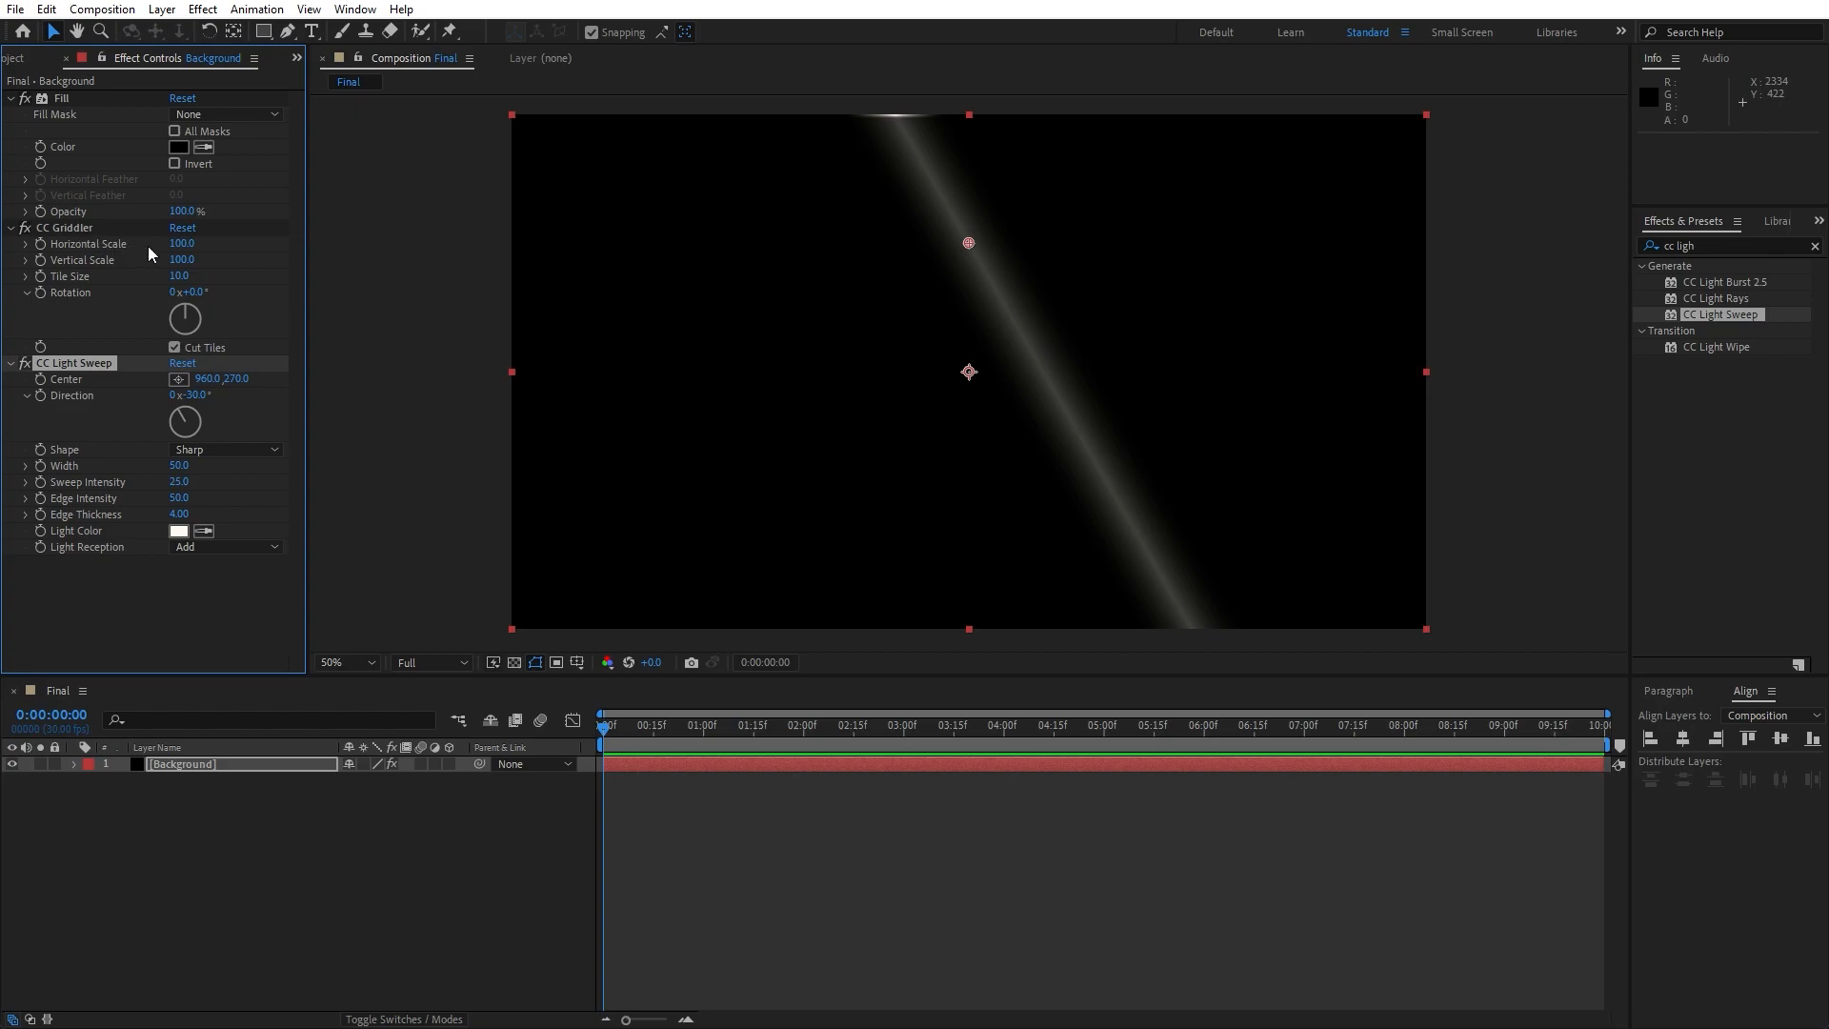
# Set CC Griddler's horizontal scale to 15 and its tile size to 5.
pyautogui.click(180, 244)
pyautogui.write('15')
pyautogui.click(217, 621)
pyautogui.click(178, 276)
pyautogui.write('5')
pyautogui.click(206, 643)
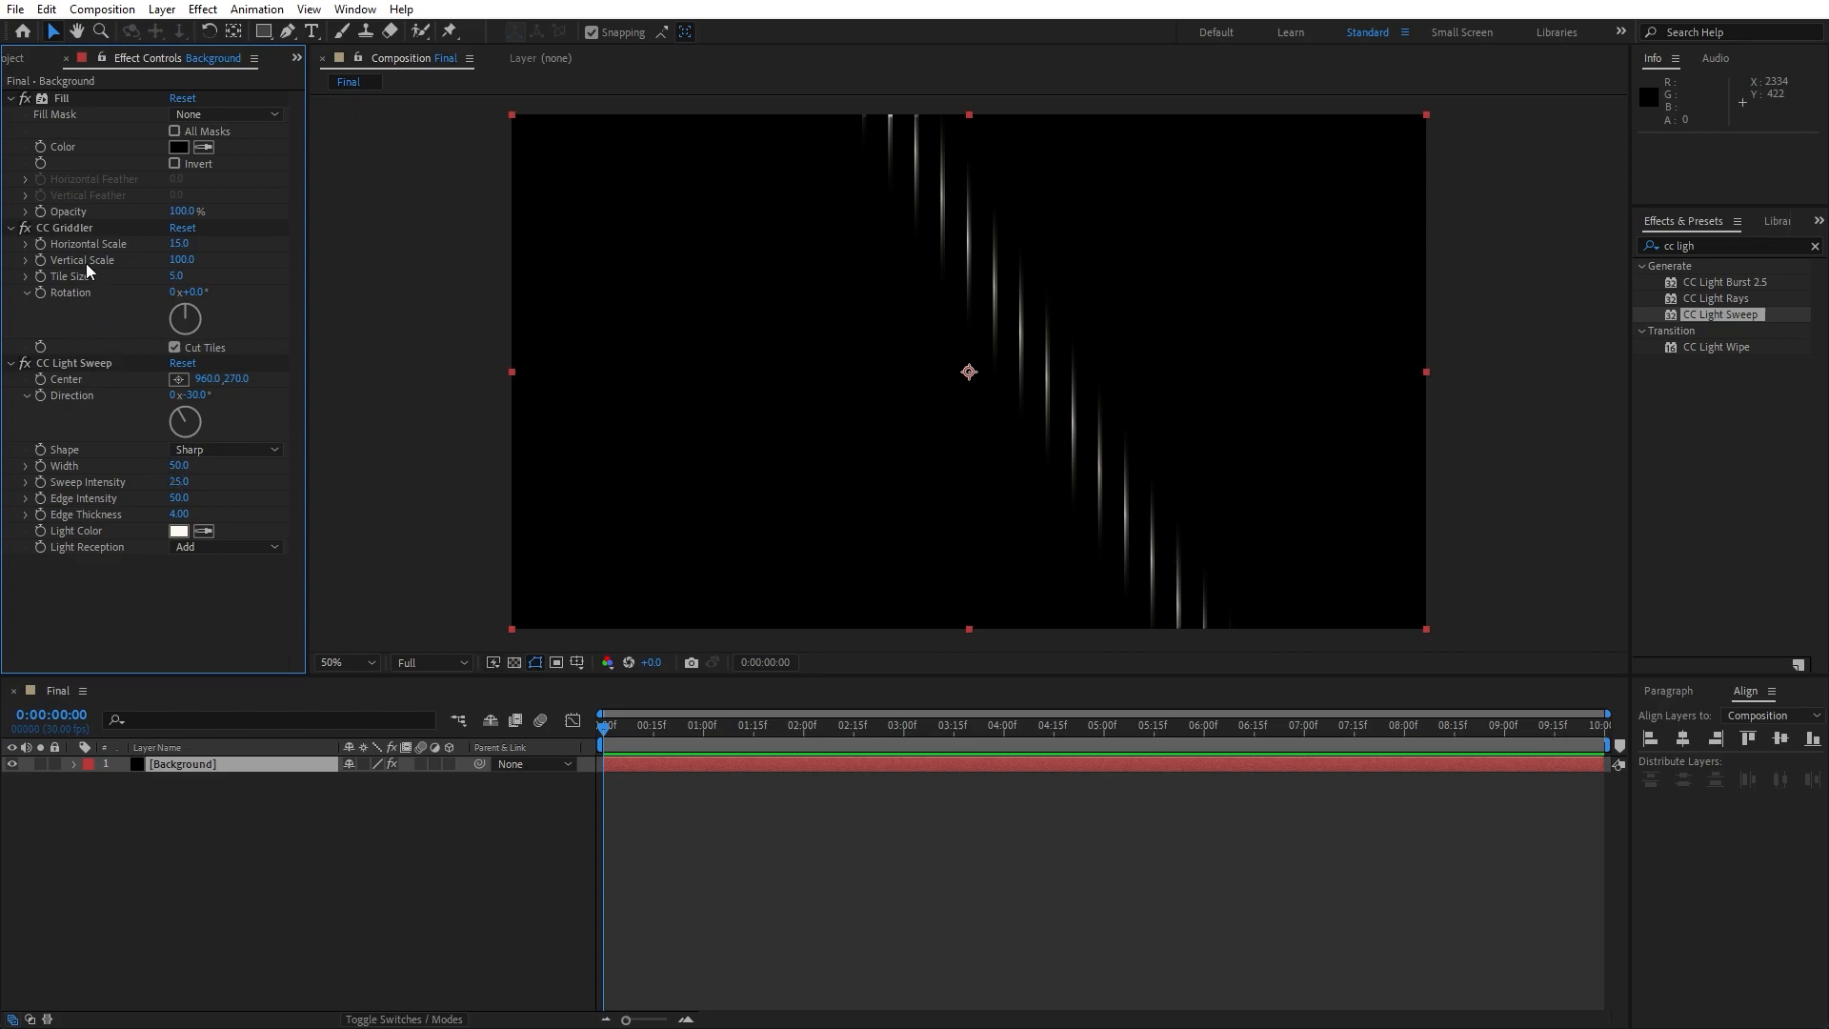
# Set CC Light Sweep's width to 1000, sweep intensity to 40 and direction to about 42°.
pyautogui.click(181, 469)
pyautogui.write('1000')
pyautogui.press('Return')
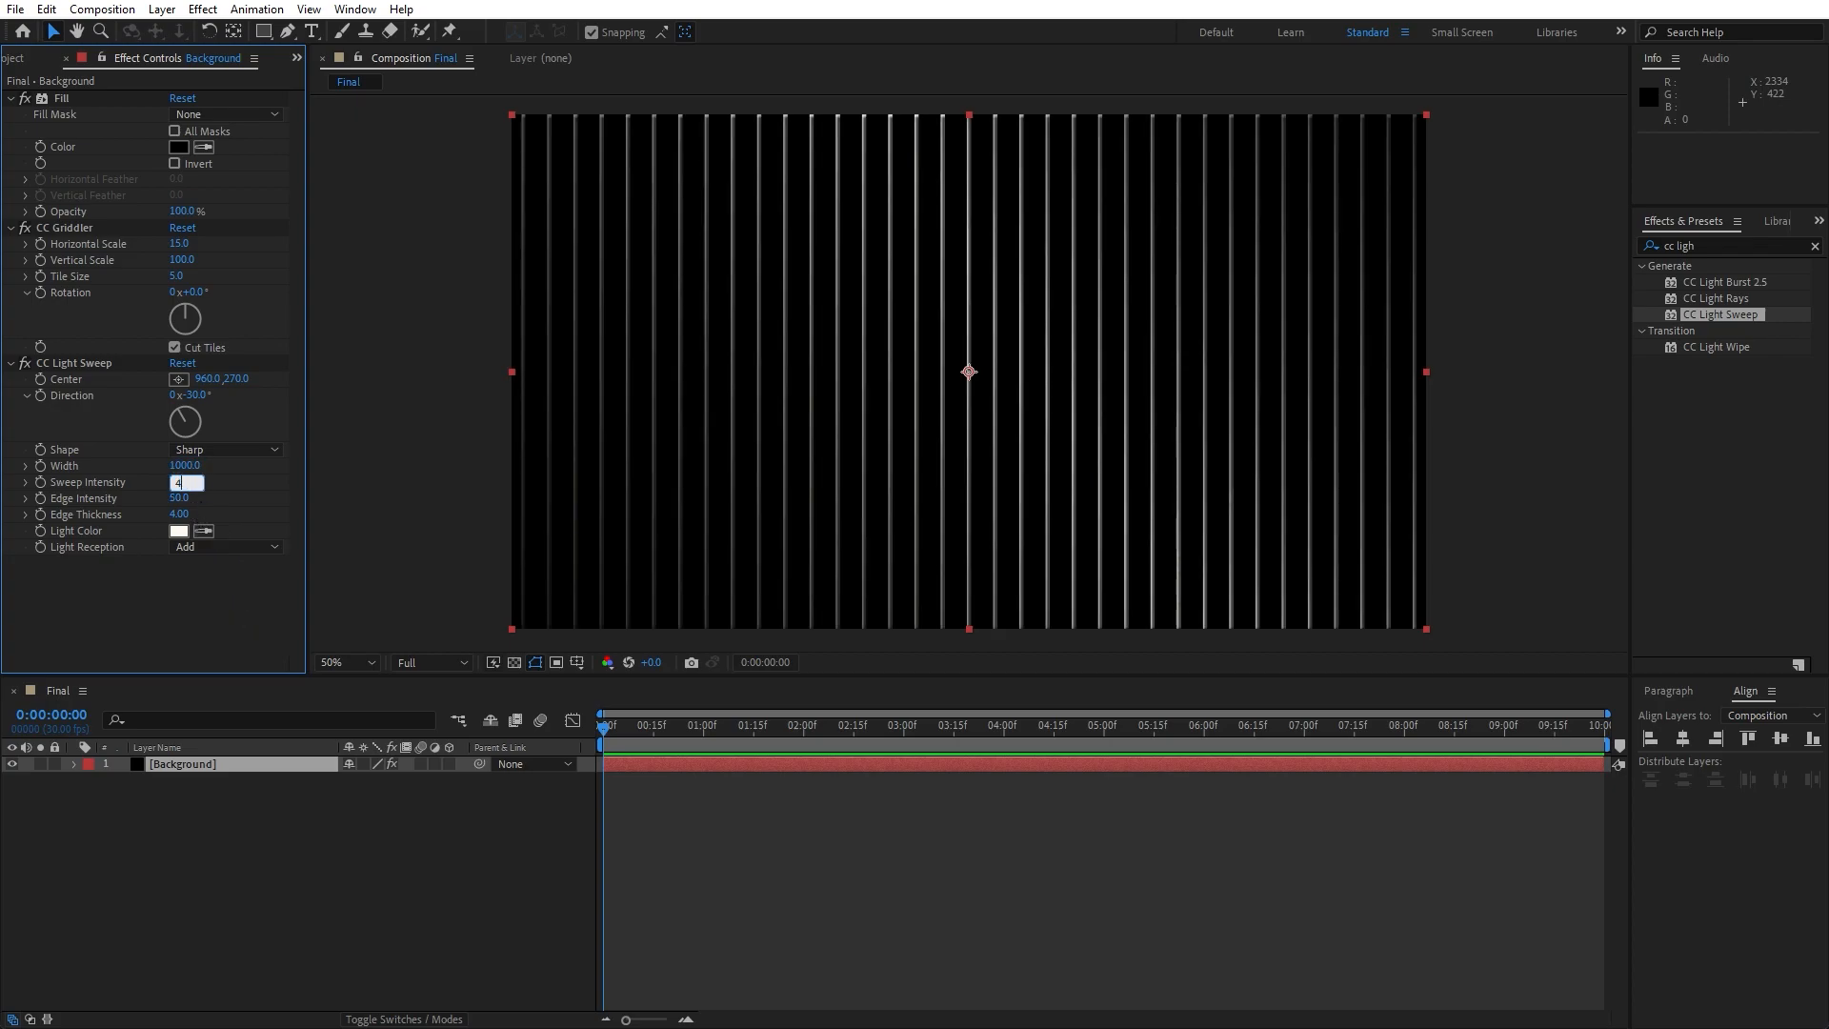
pyautogui.write('40')
pyautogui.press('Return')
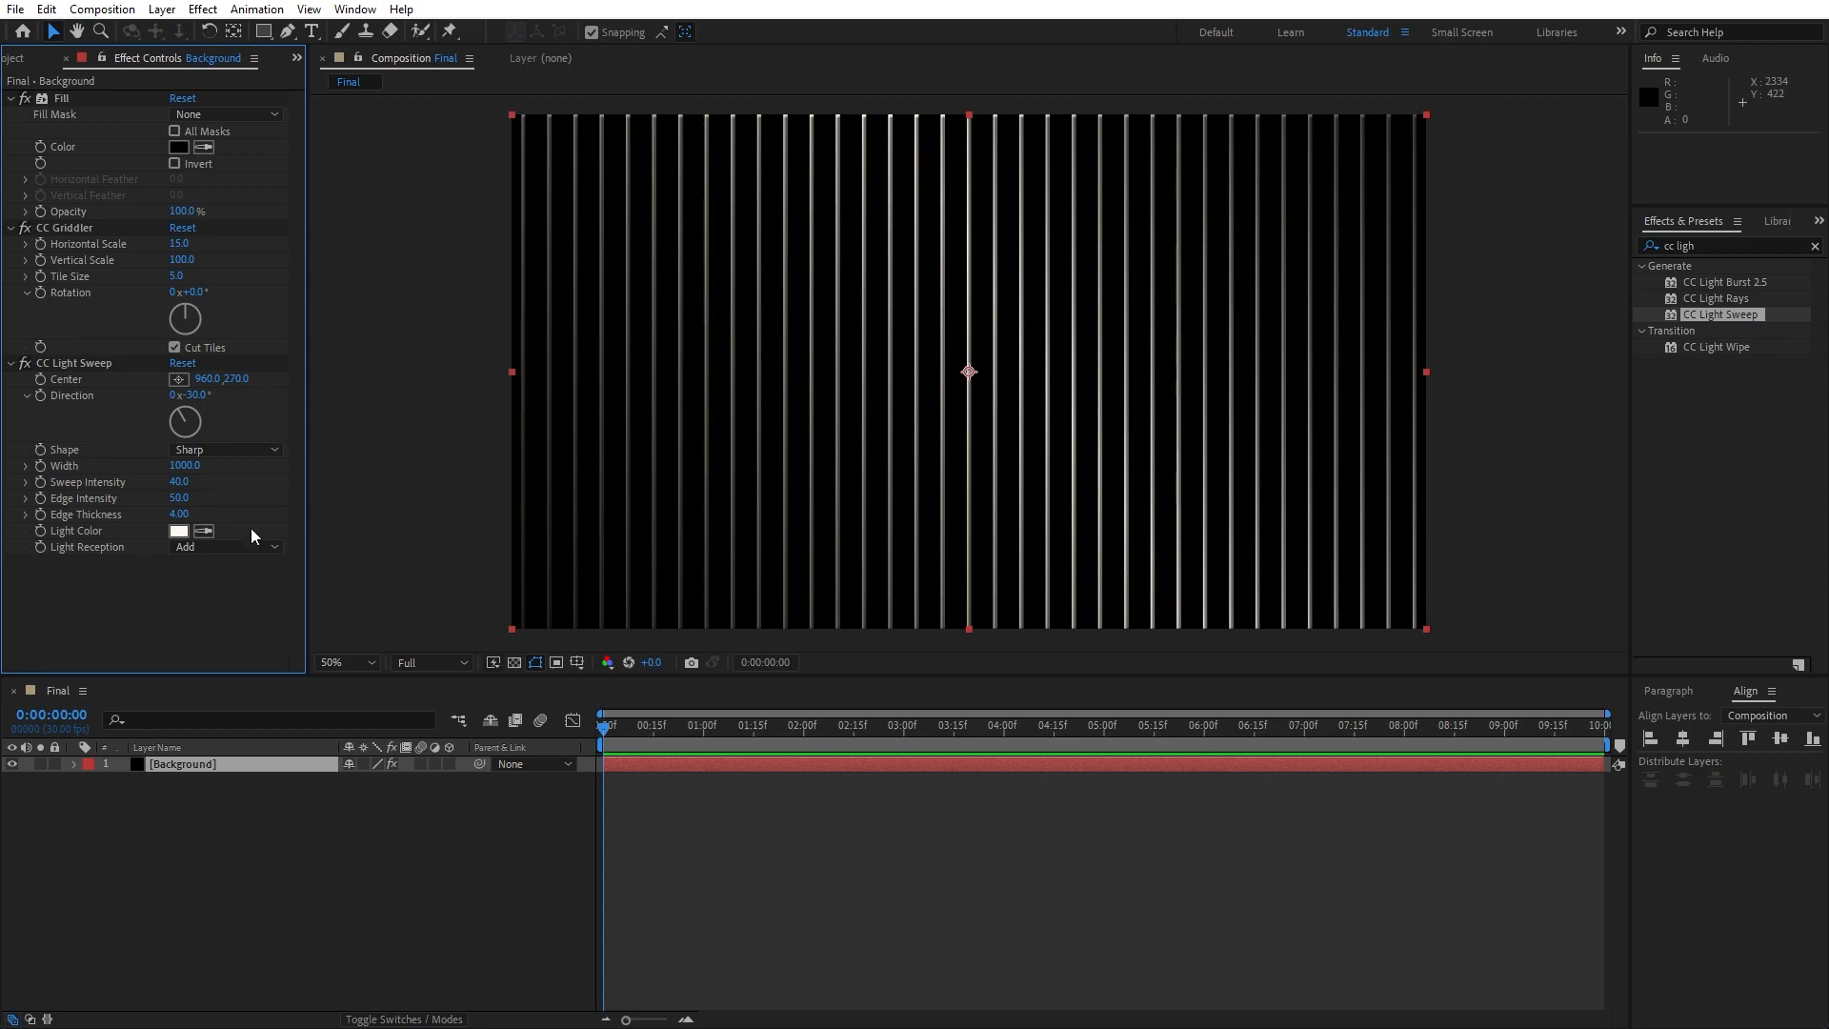
pyautogui.moveTo(196, 405)
pyautogui.mouseDown()
pyautogui.moveTo(213, 419)
pyautogui.moveTo(197, 417)
pyautogui.mouseUp()
# Add a second CC Light Sweep to the Background layer, with width 200 and sweep intensity 40.
pyautogui.click(1688, 317)
pyautogui.moveTo(1736, 316); pyautogui.dragTo(145, 633)
pyautogui.click(178, 584)
pyautogui.write('200')
pyautogui.press('Return')
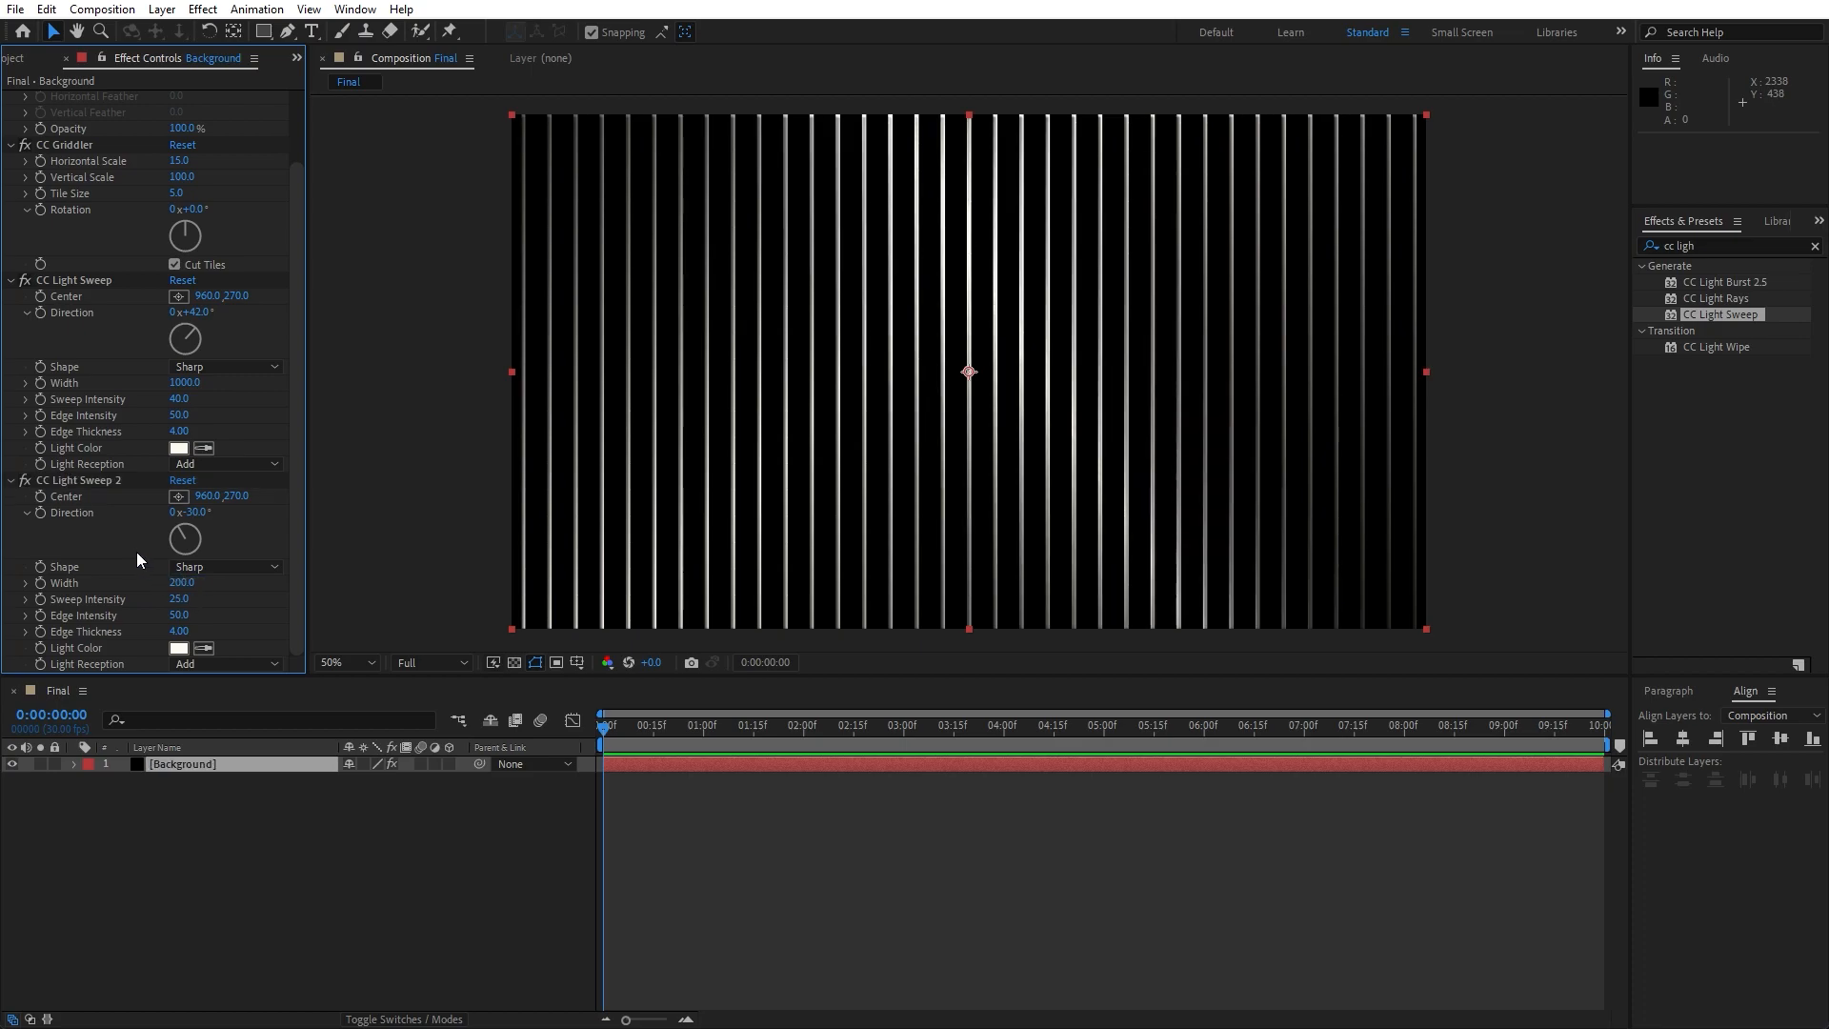
pyautogui.click(174, 601)
pyautogui.write('40')
pyautogui.press('Return')
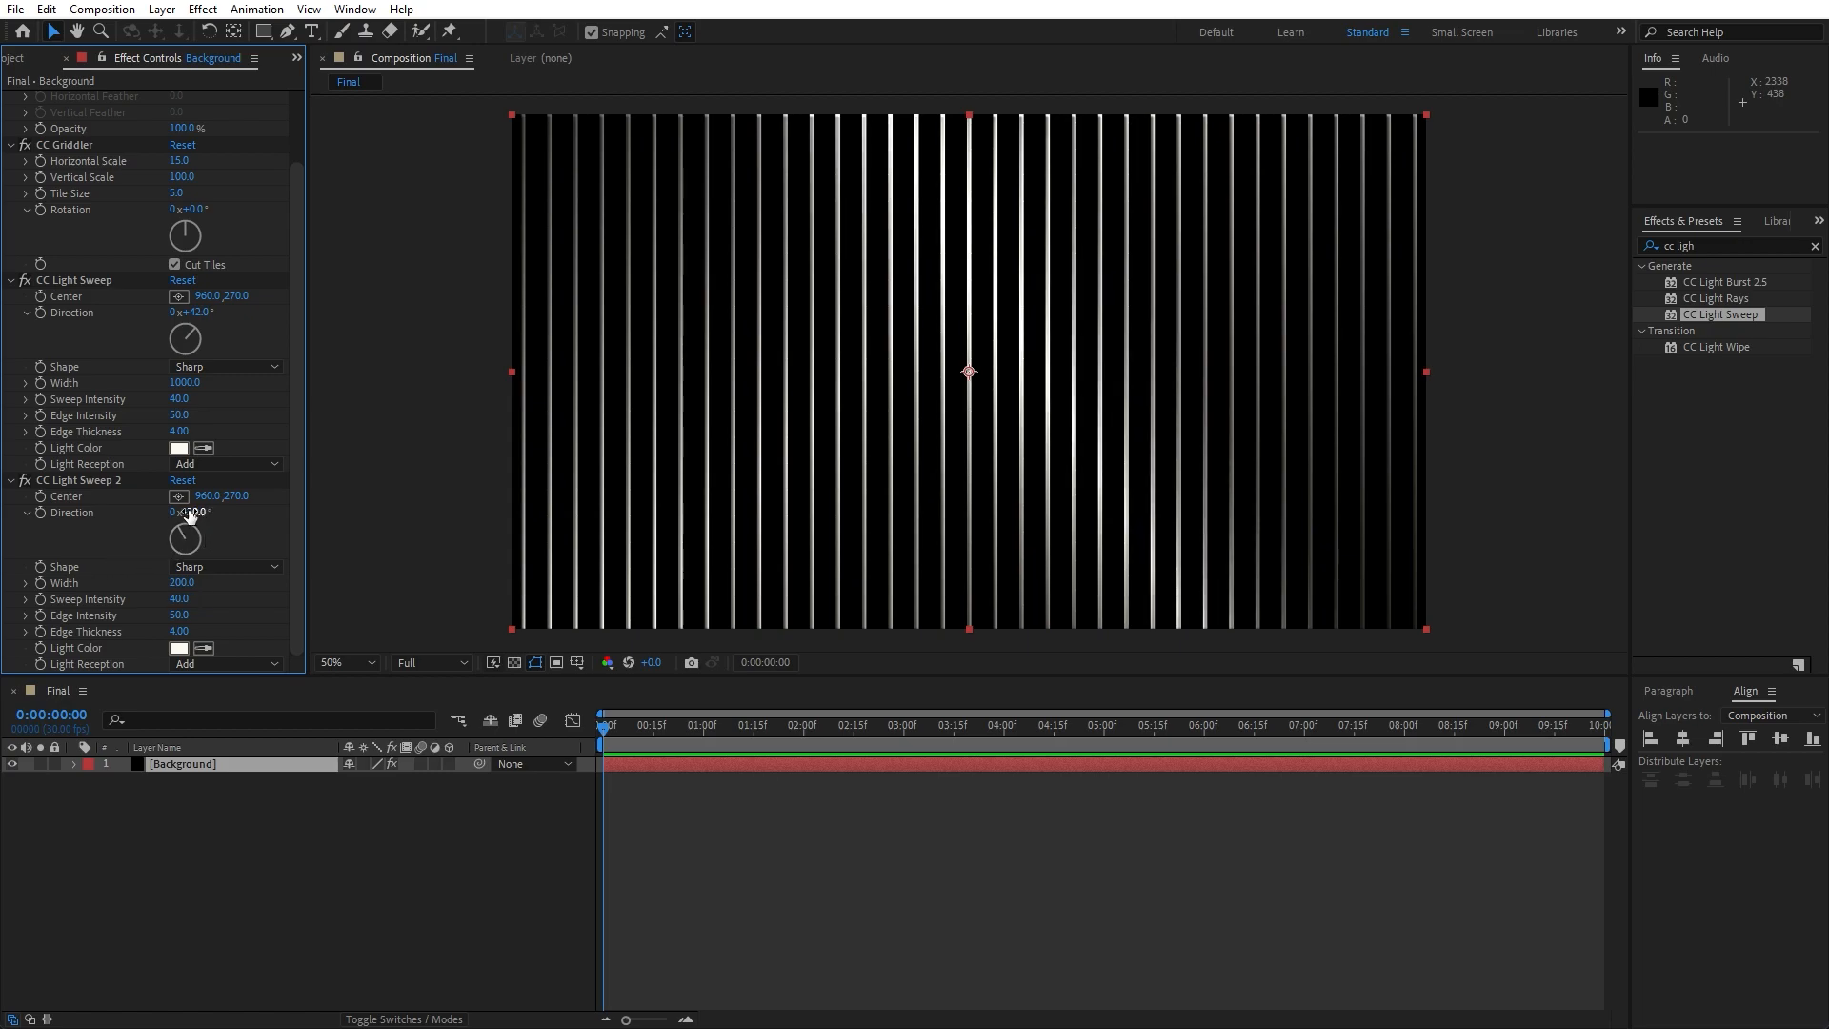
# Move CC Light Sweep 2's center to about 678, 500 and rotate its direction to about 101°.
pyautogui.click(178, 496)
pyautogui.click(868, 339)
pyautogui.moveTo(868, 339); pyautogui.dragTo(835, 352)
pyautogui.moveTo(194, 526); pyautogui.dragTo(283, 560)
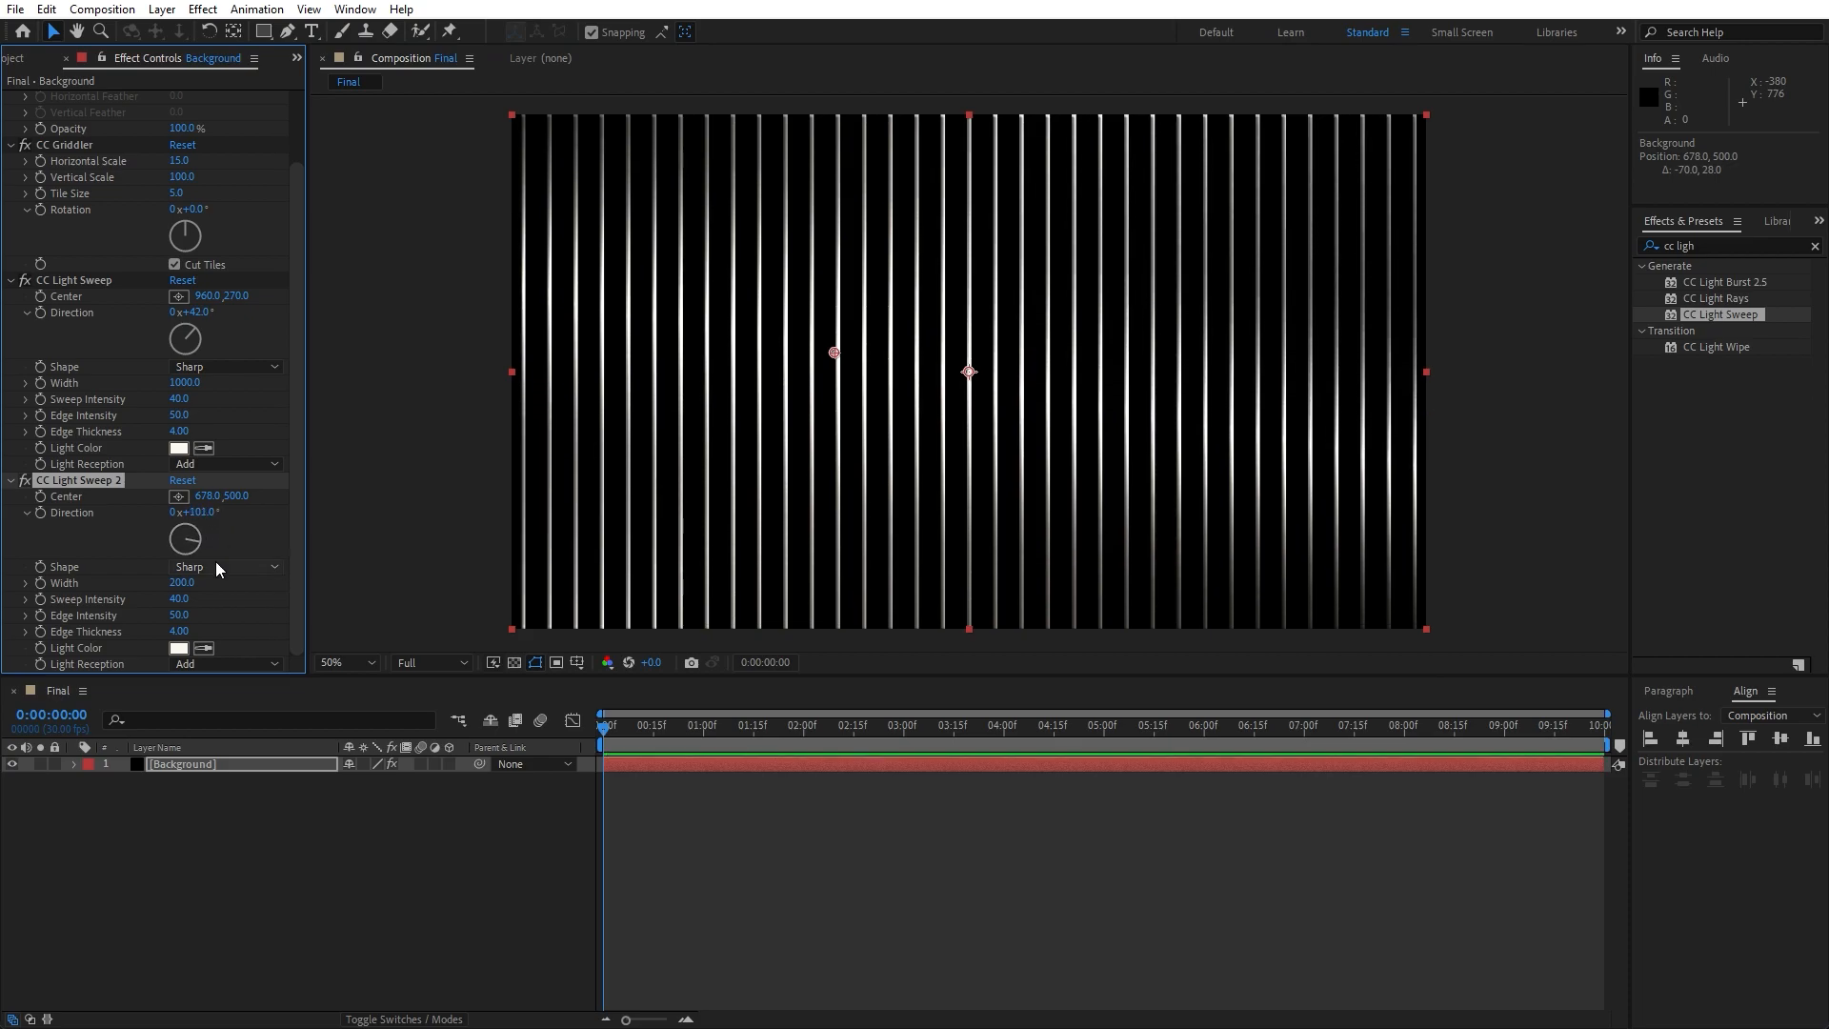
# Collapse the settings of the Fill, CC Griddler and both CC Light Sweep effects.
pyautogui.scroll(2, 145, 377)
pyautogui.click(10, 99)
pyautogui.click(10, 116)
pyautogui.click(10, 132)
pyautogui.click(11, 148)
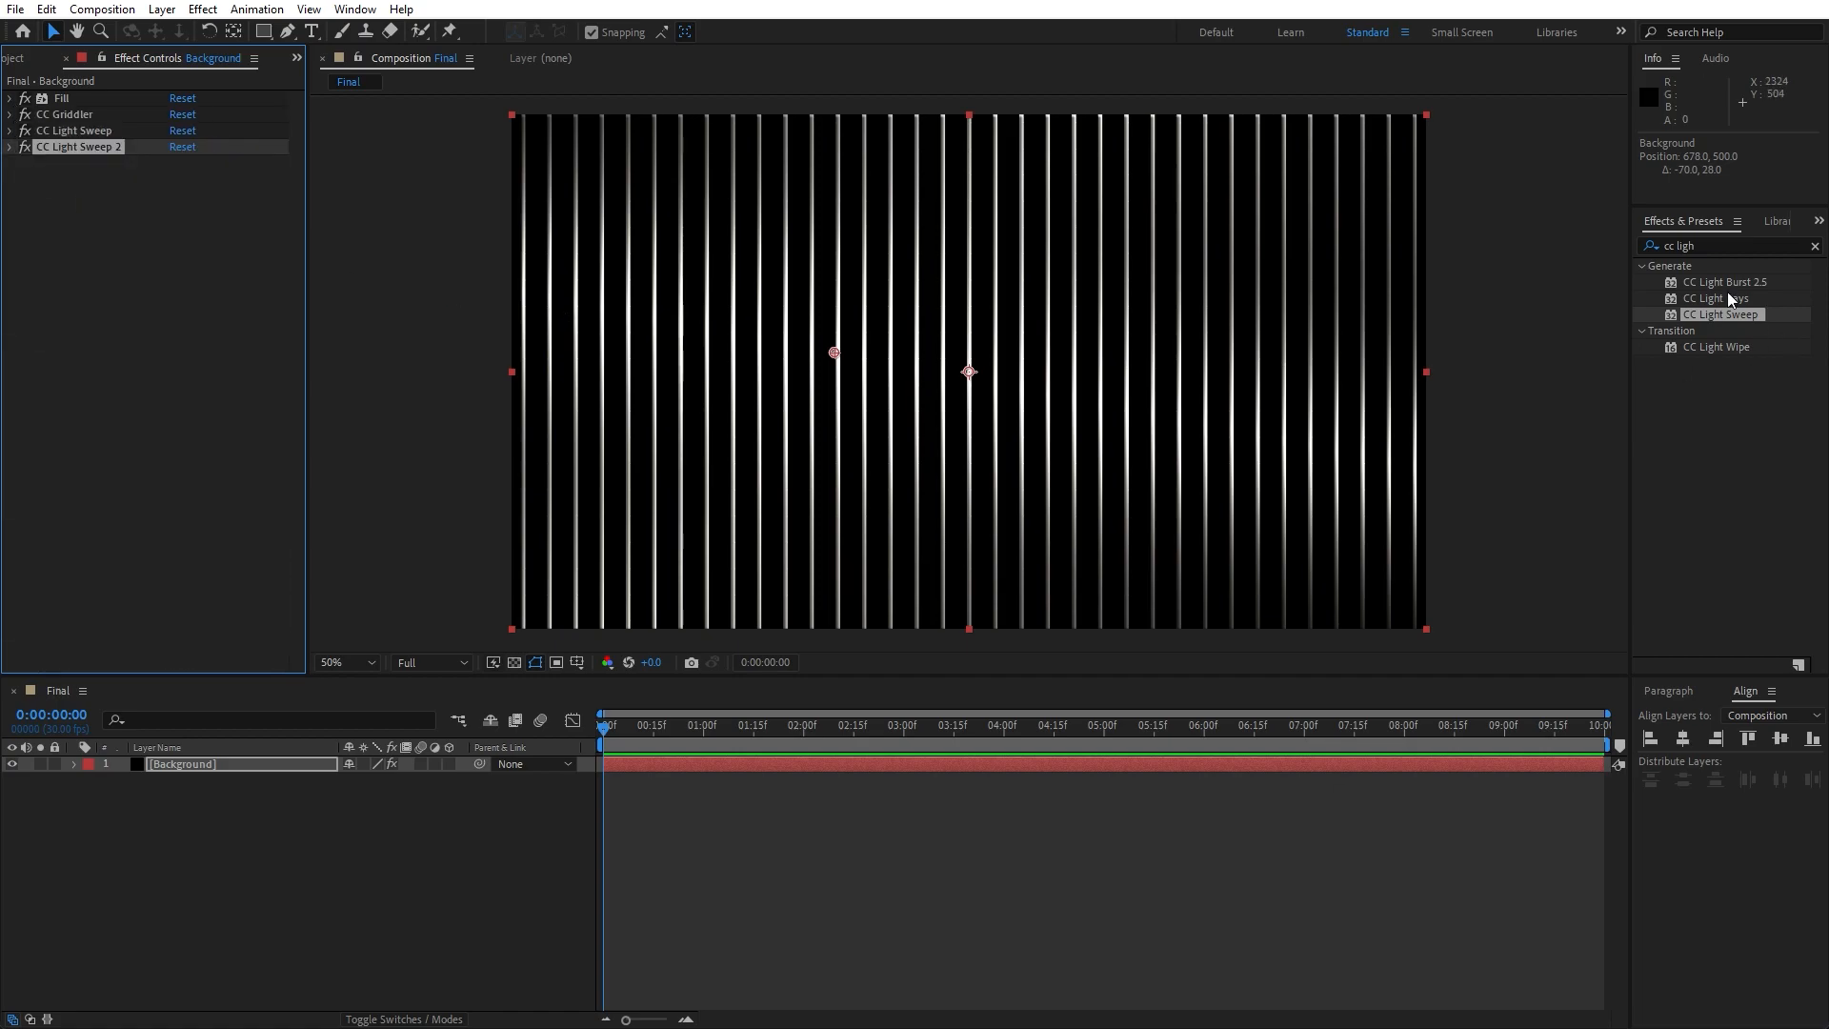
# Find the Turbulent Displace effect and apply it to the Background layer.
pyautogui.click(1757, 315)
pyautogui.write('turbu')
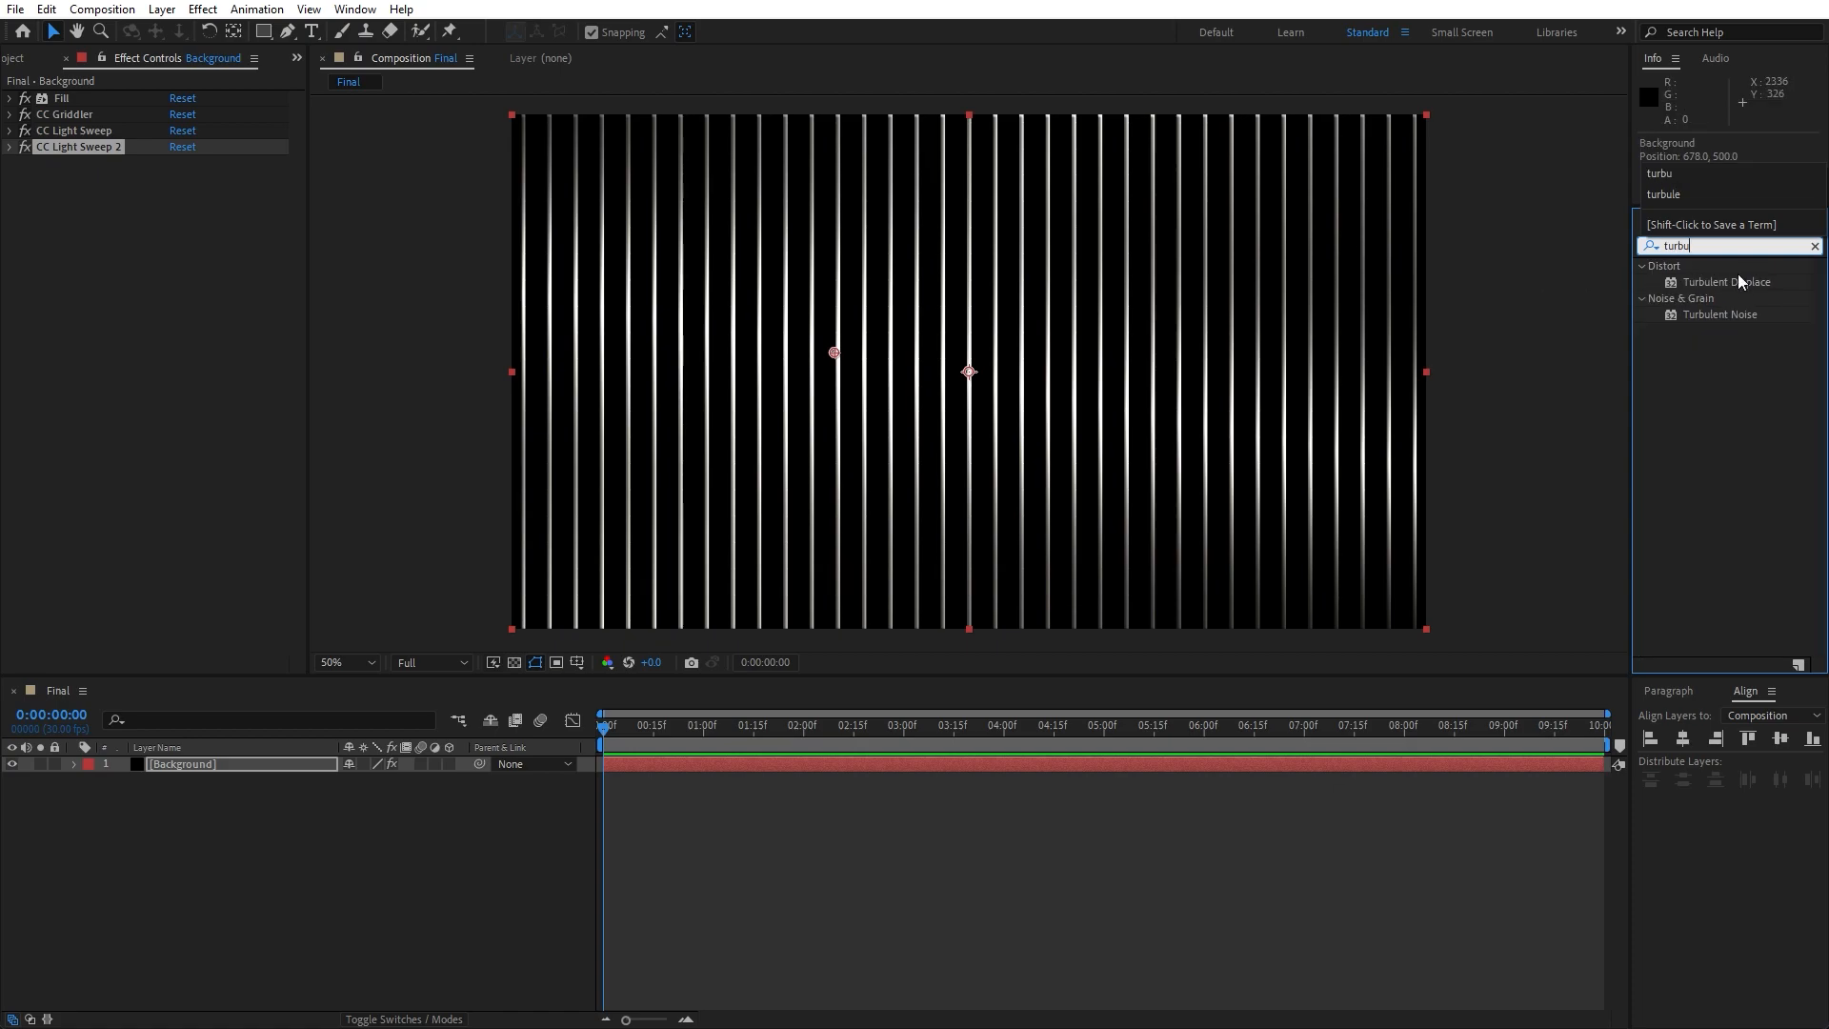
pyautogui.moveTo(1737, 280)
pyautogui.mouseDown()
pyautogui.moveTo(621, 582)
pyautogui.moveTo(226, 763)
pyautogui.mouseUp()
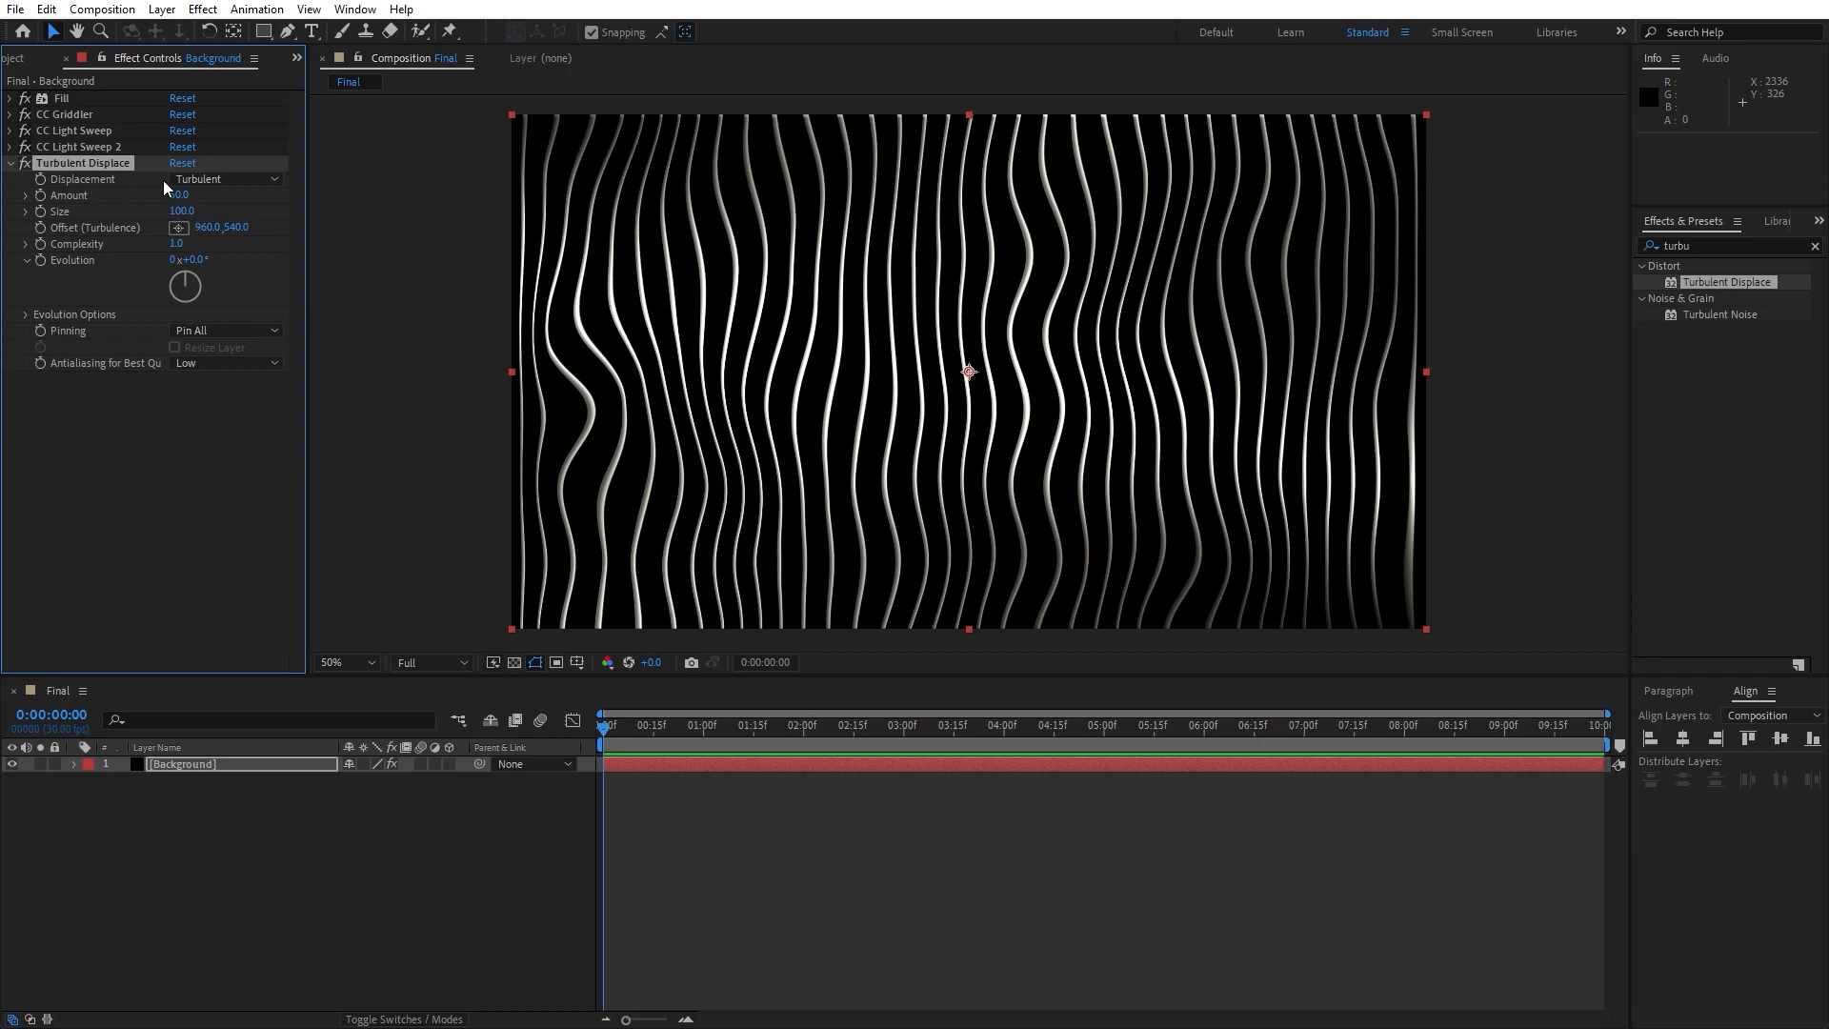
# Set Turbulent Displace to Twist displacement with size 600 and turbulence offset 959, 540.
pyautogui.click(198, 179)
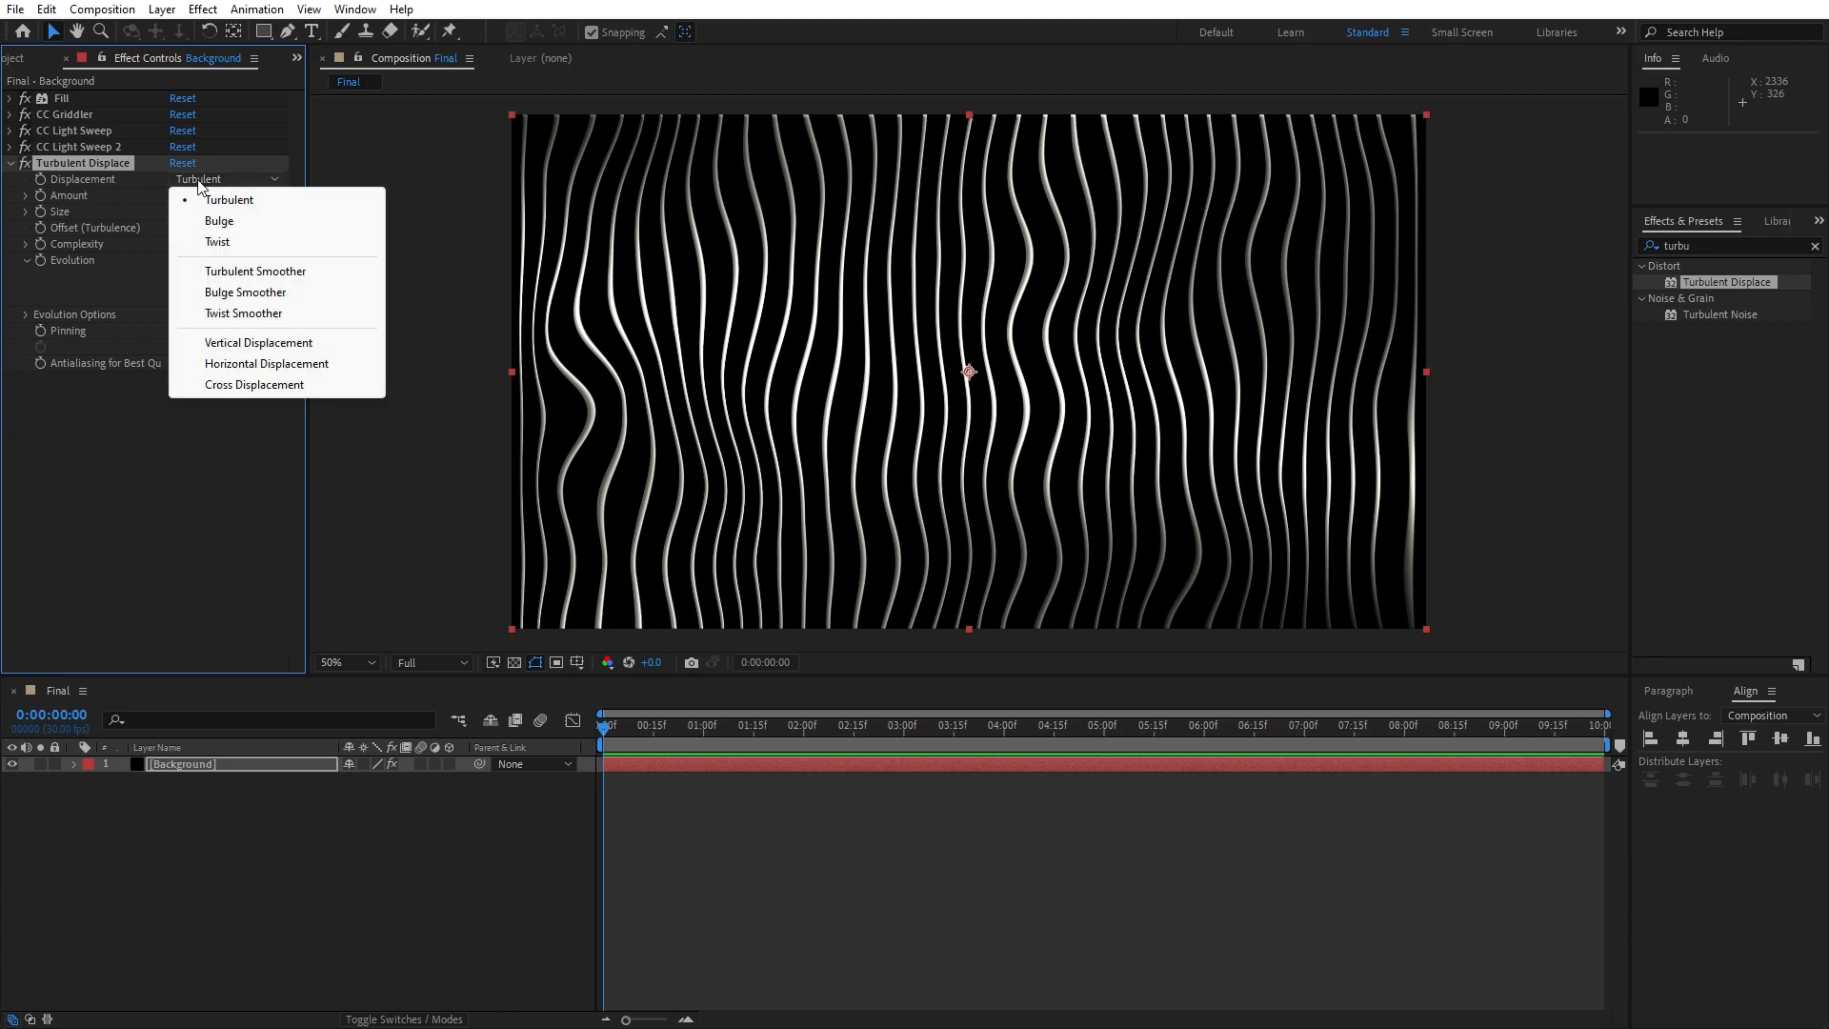
pyautogui.click(238, 242)
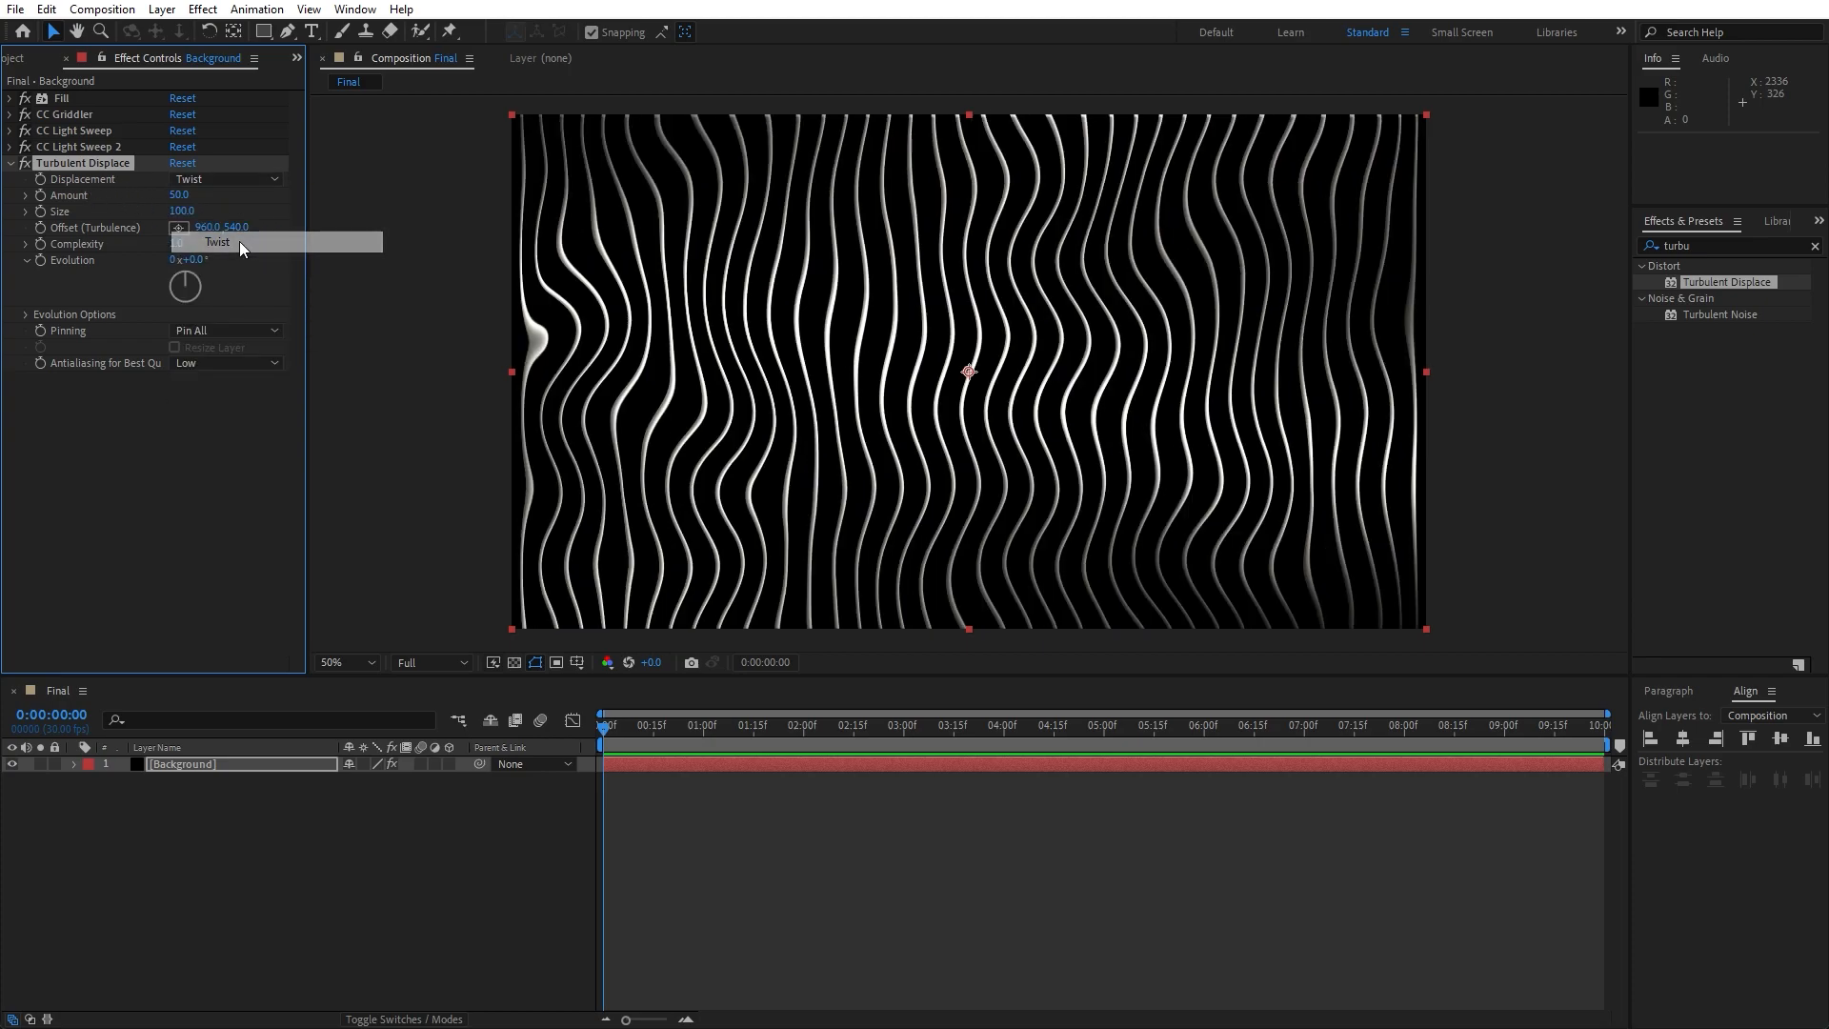
pyautogui.click(184, 211)
pyautogui.write('600')
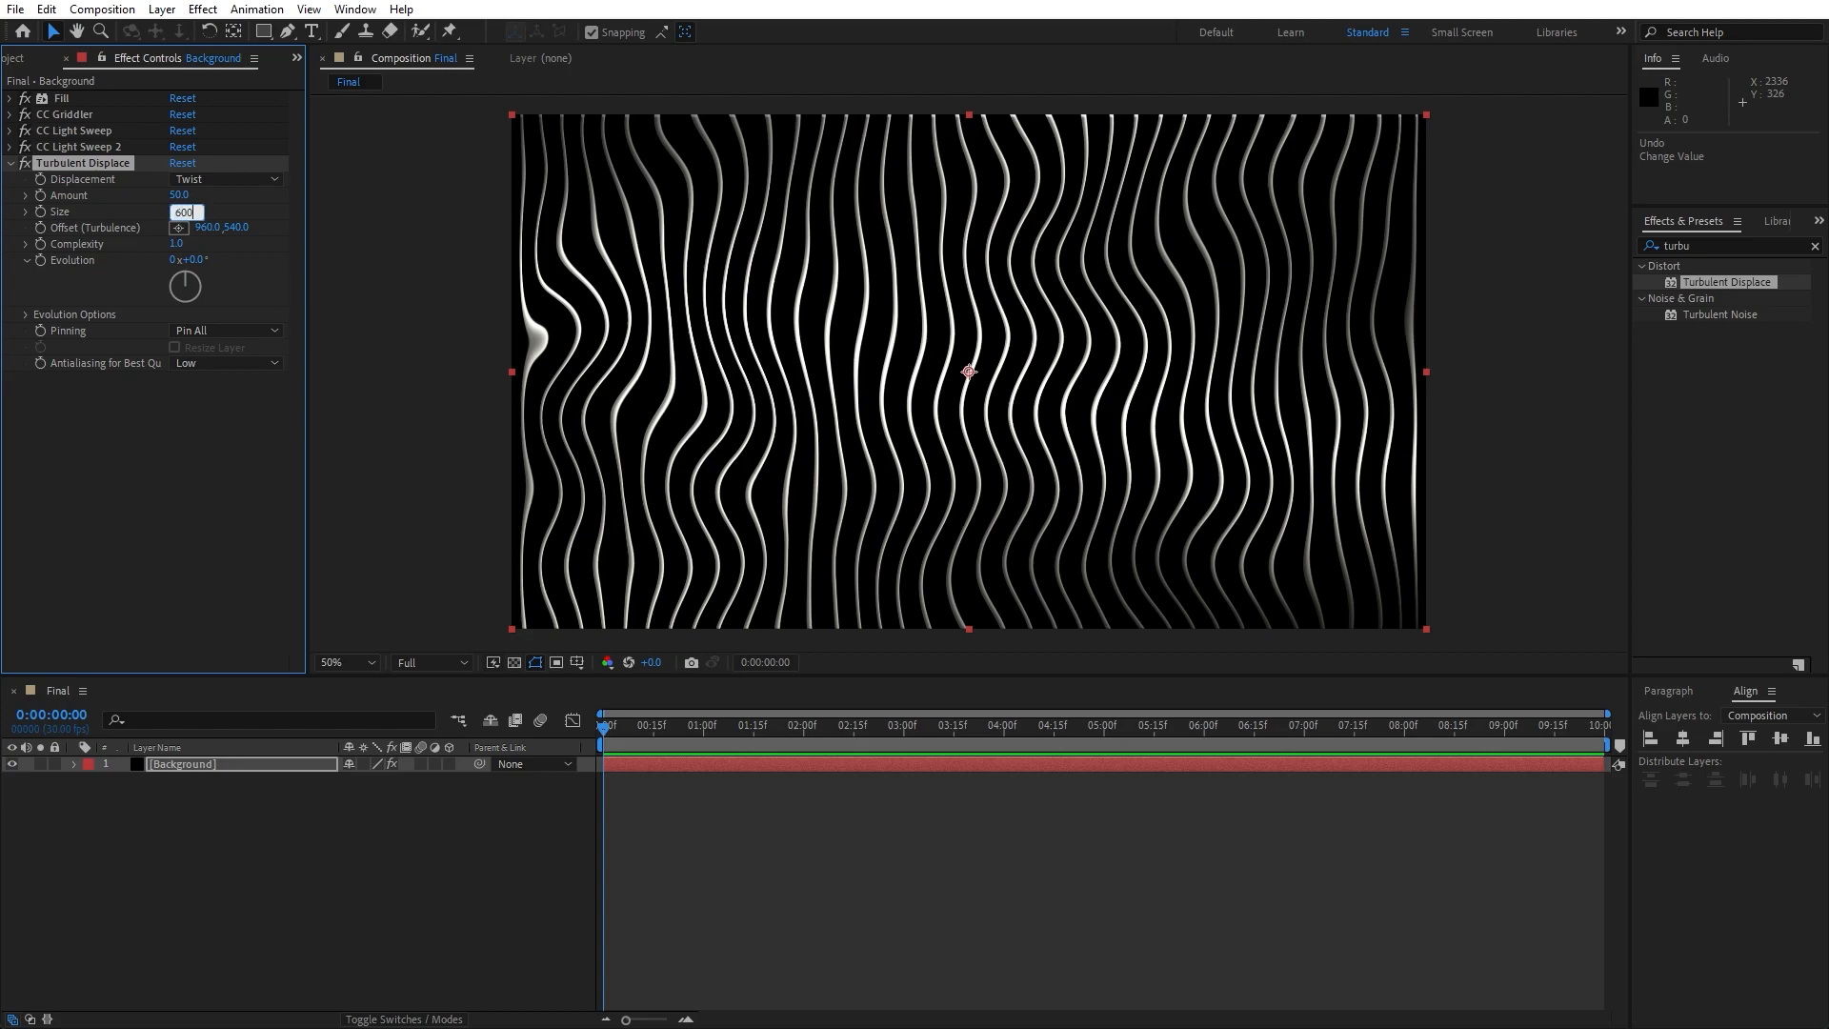
pyautogui.click(235, 484)
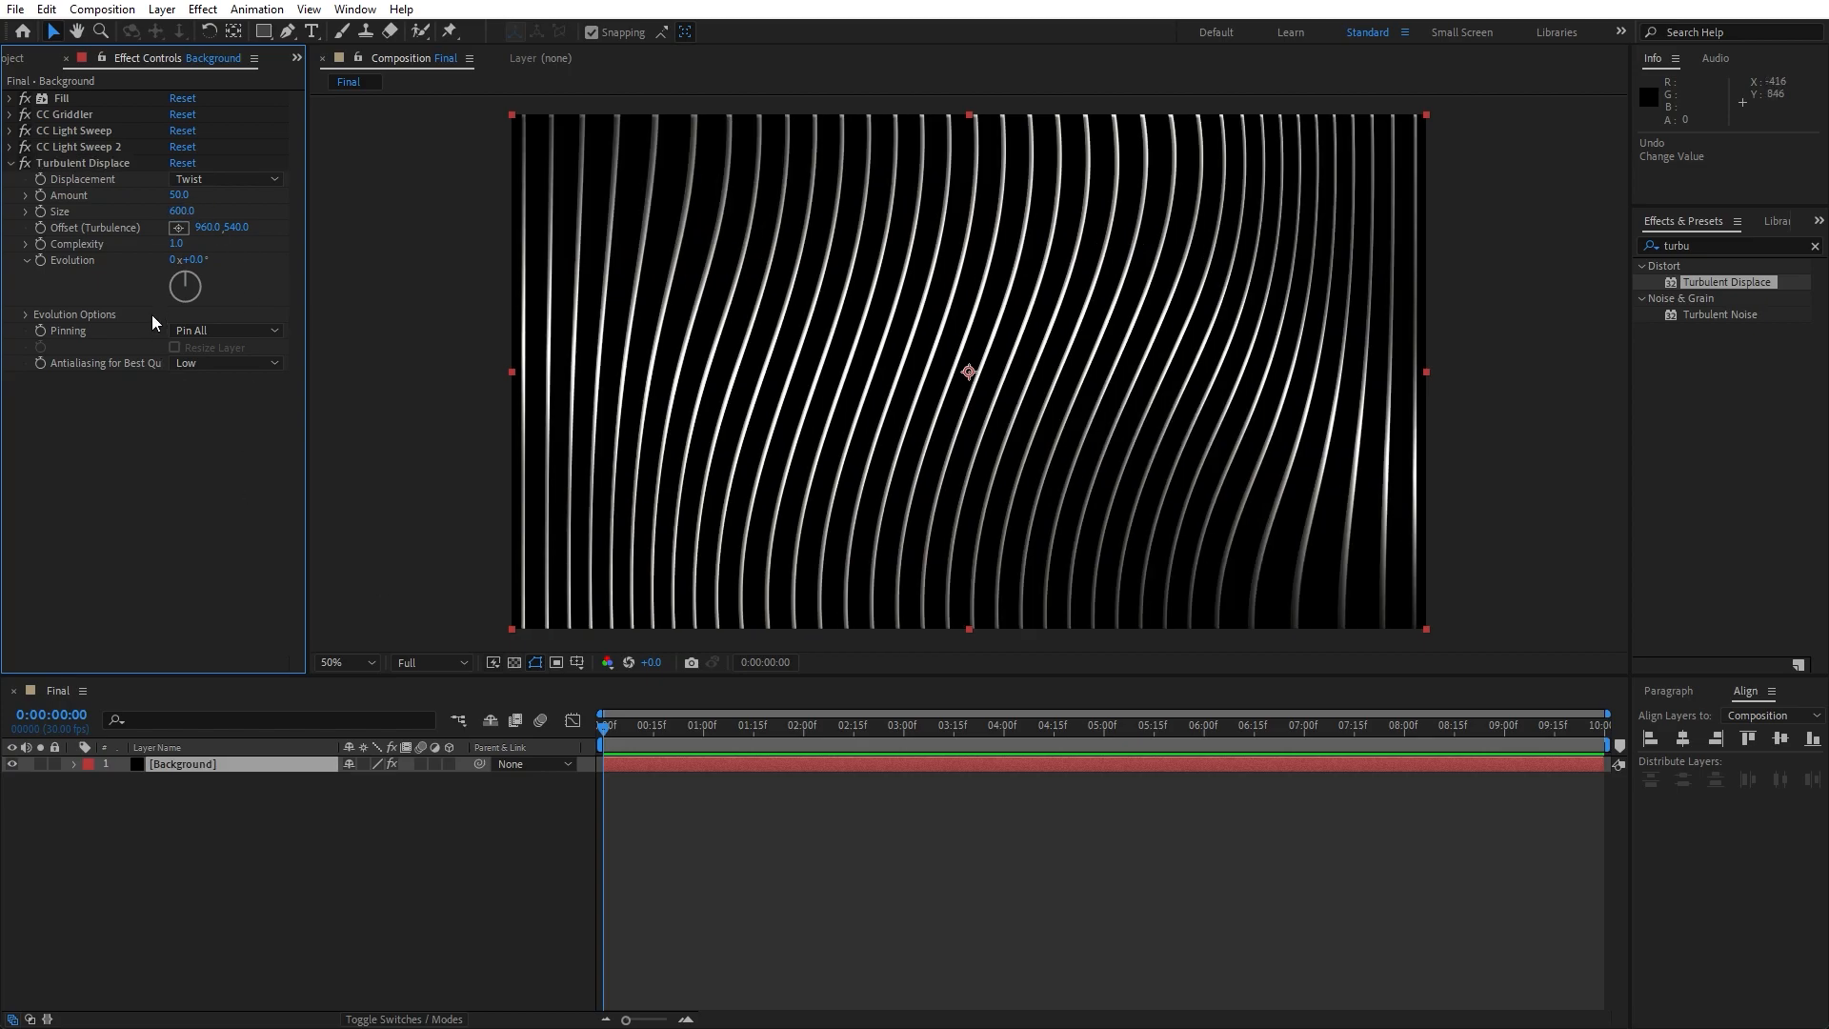
pyautogui.moveTo(209, 232); pyautogui.dragTo(238, 255)
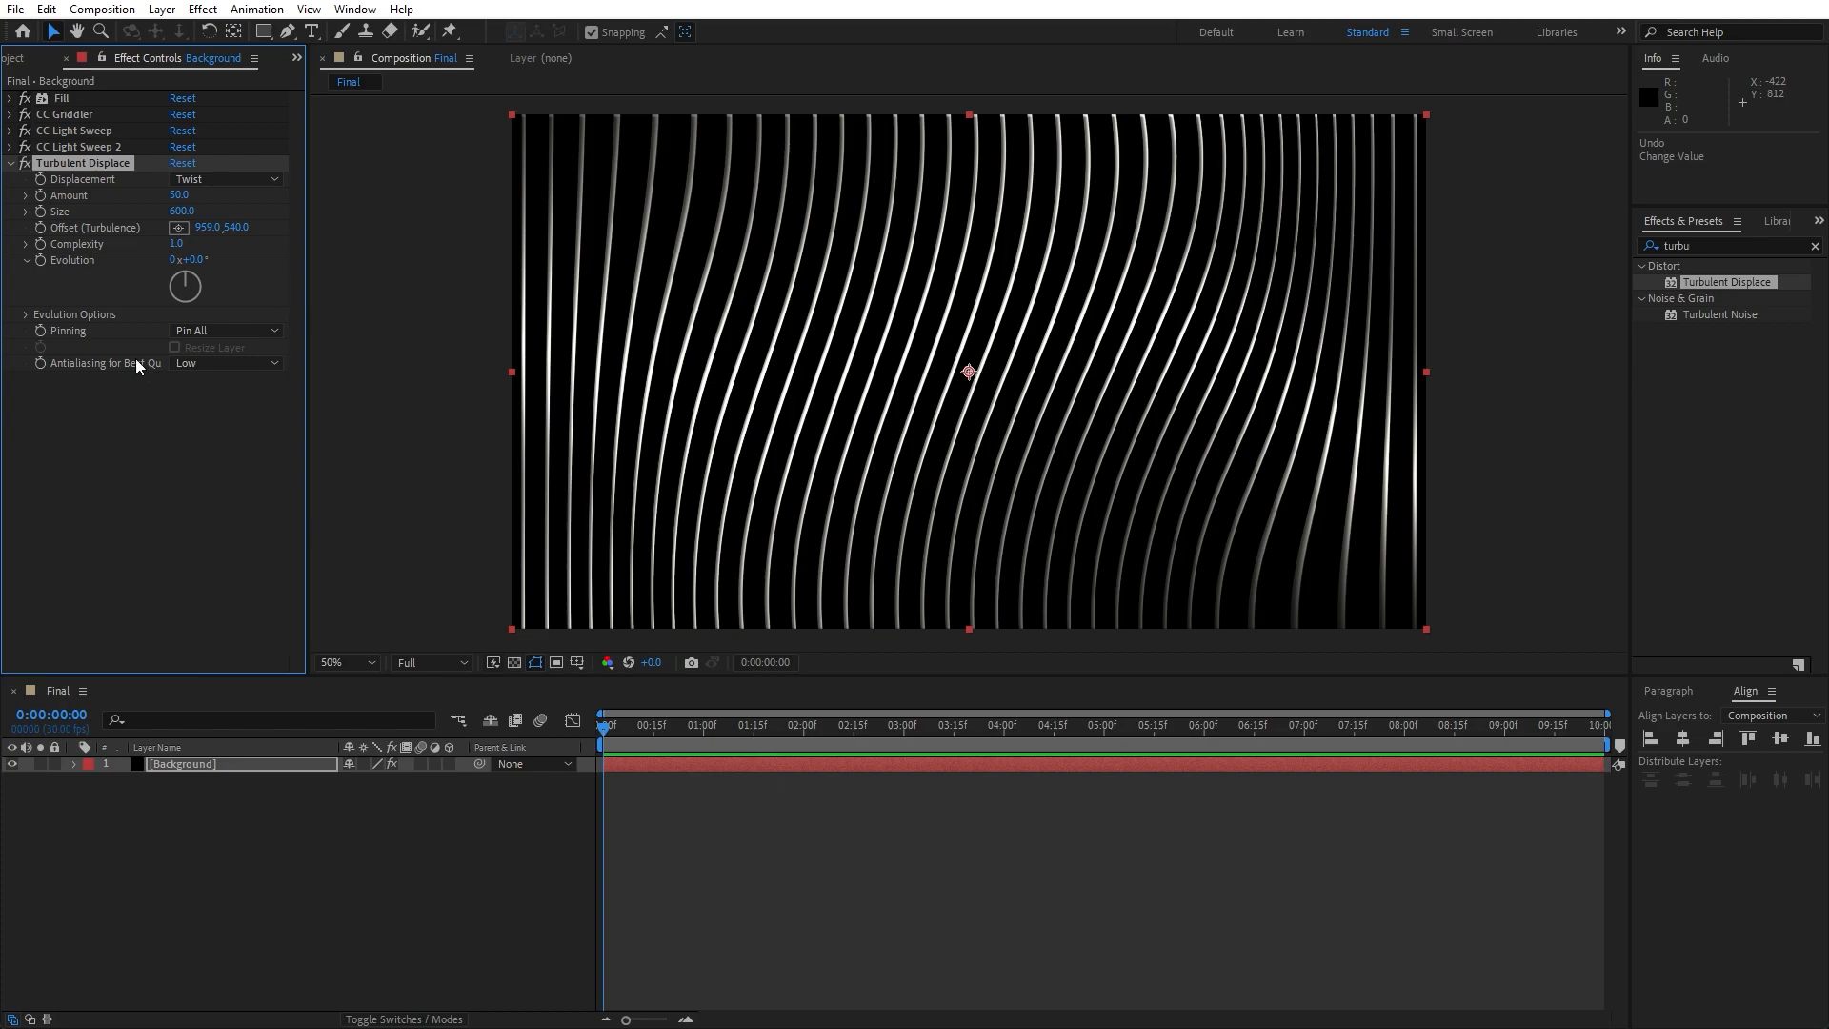
# Animate Turbulent Displace's Evolution from 0 at the start to 1 full revolution at 0:00:09:29.
pyautogui.click(41, 260)
pyautogui.moveTo(626, 734); pyautogui.dragTo(1615, 741)
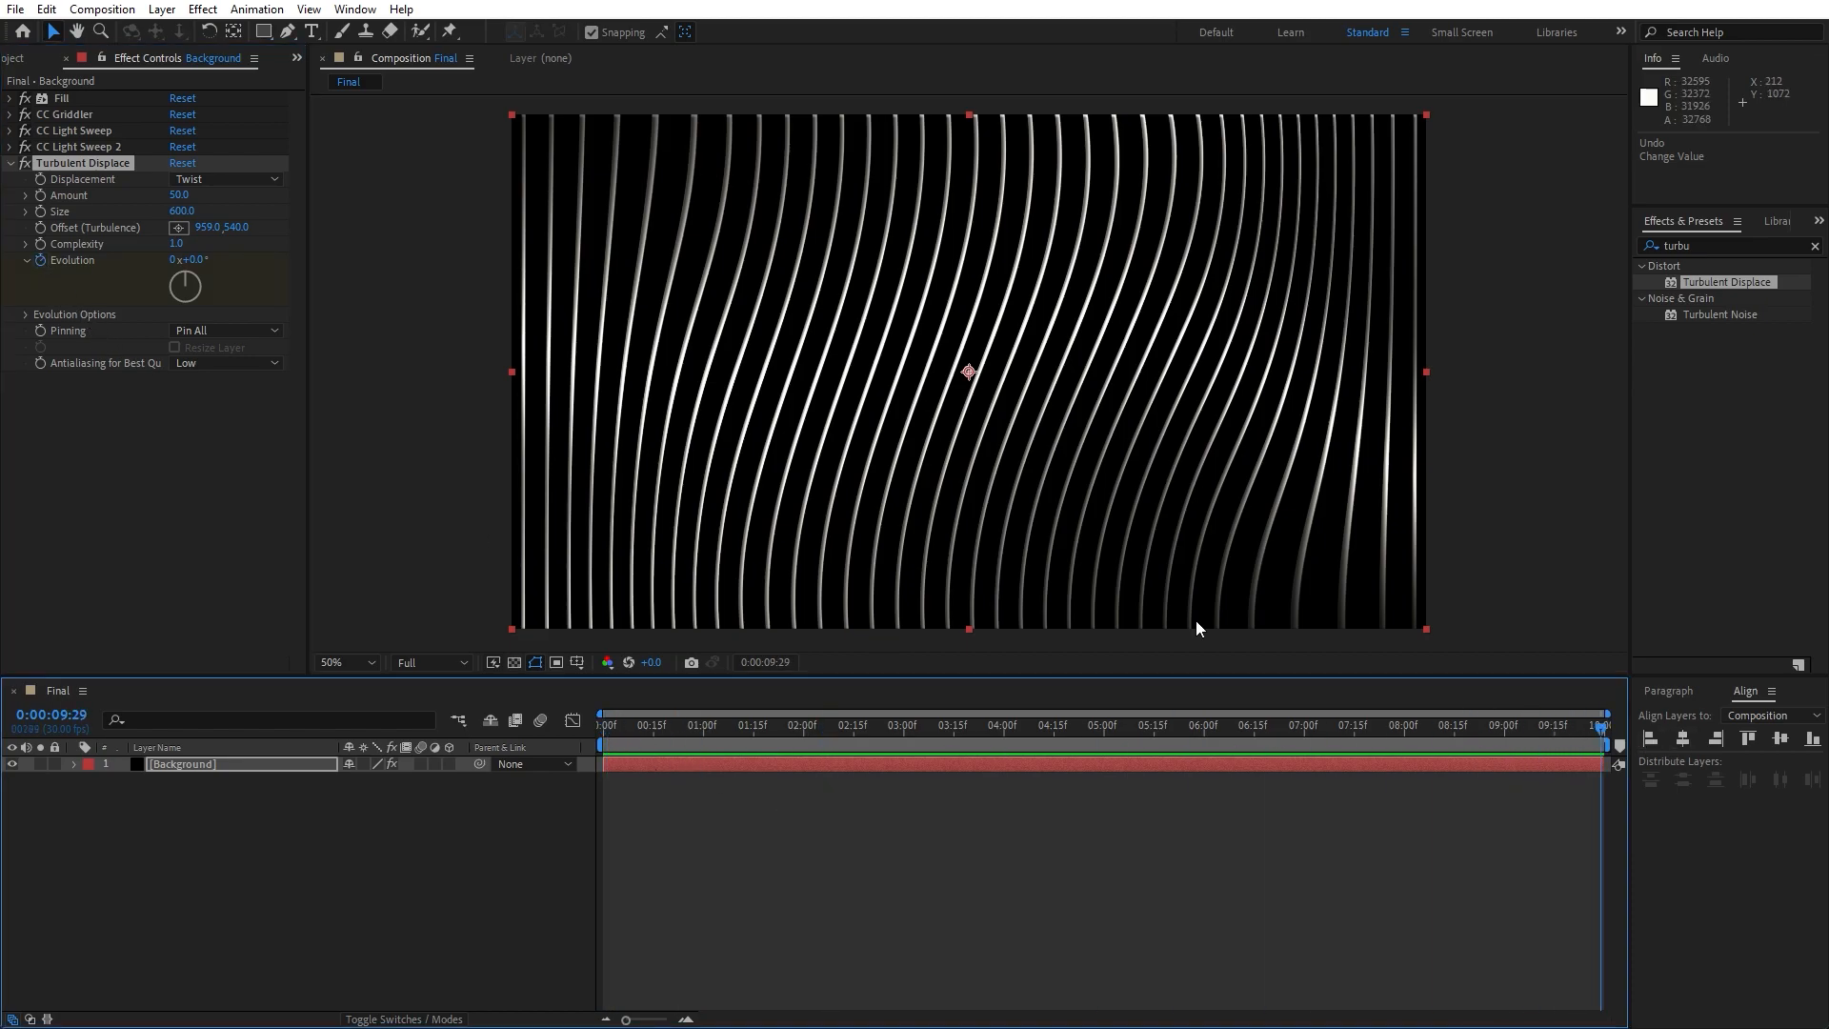
pyautogui.click(173, 264)
pyautogui.write('1')
pyautogui.press('Return')
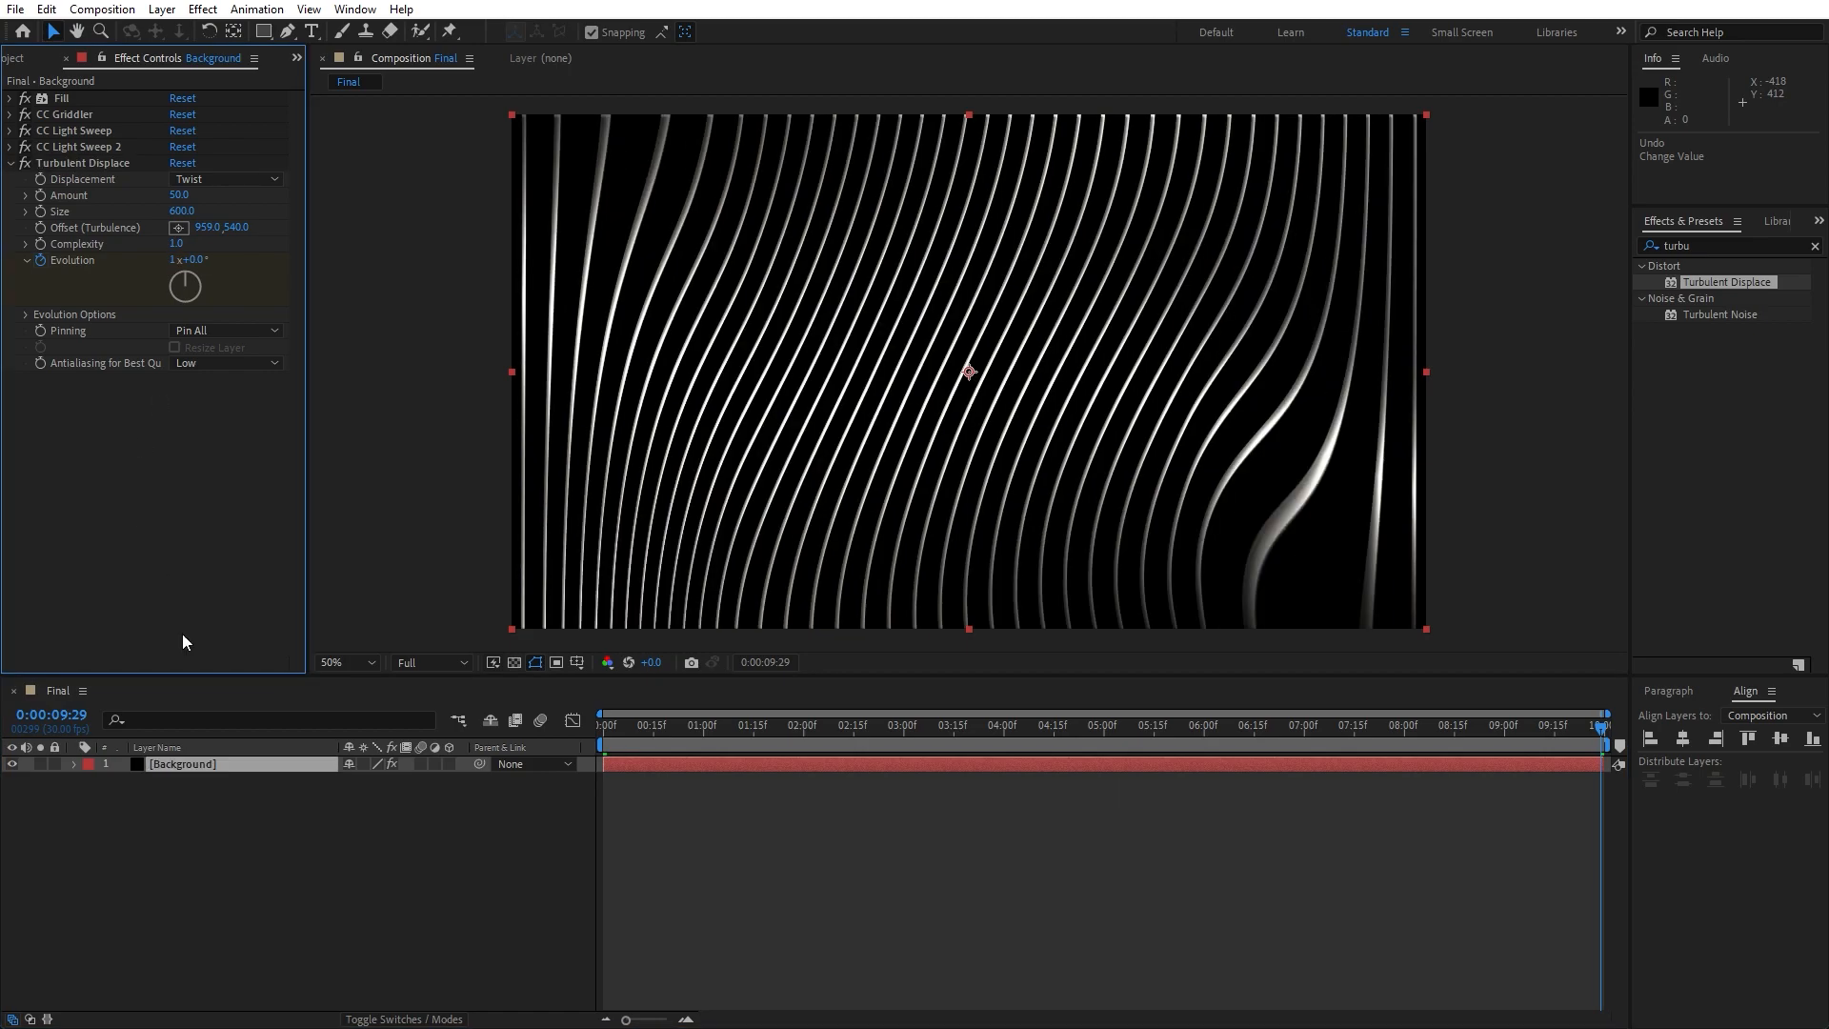
# Preview the wavy line animation and place the playhead at 0:00:04:07.
pyautogui.click(307, 919)
pyautogui.press('space')
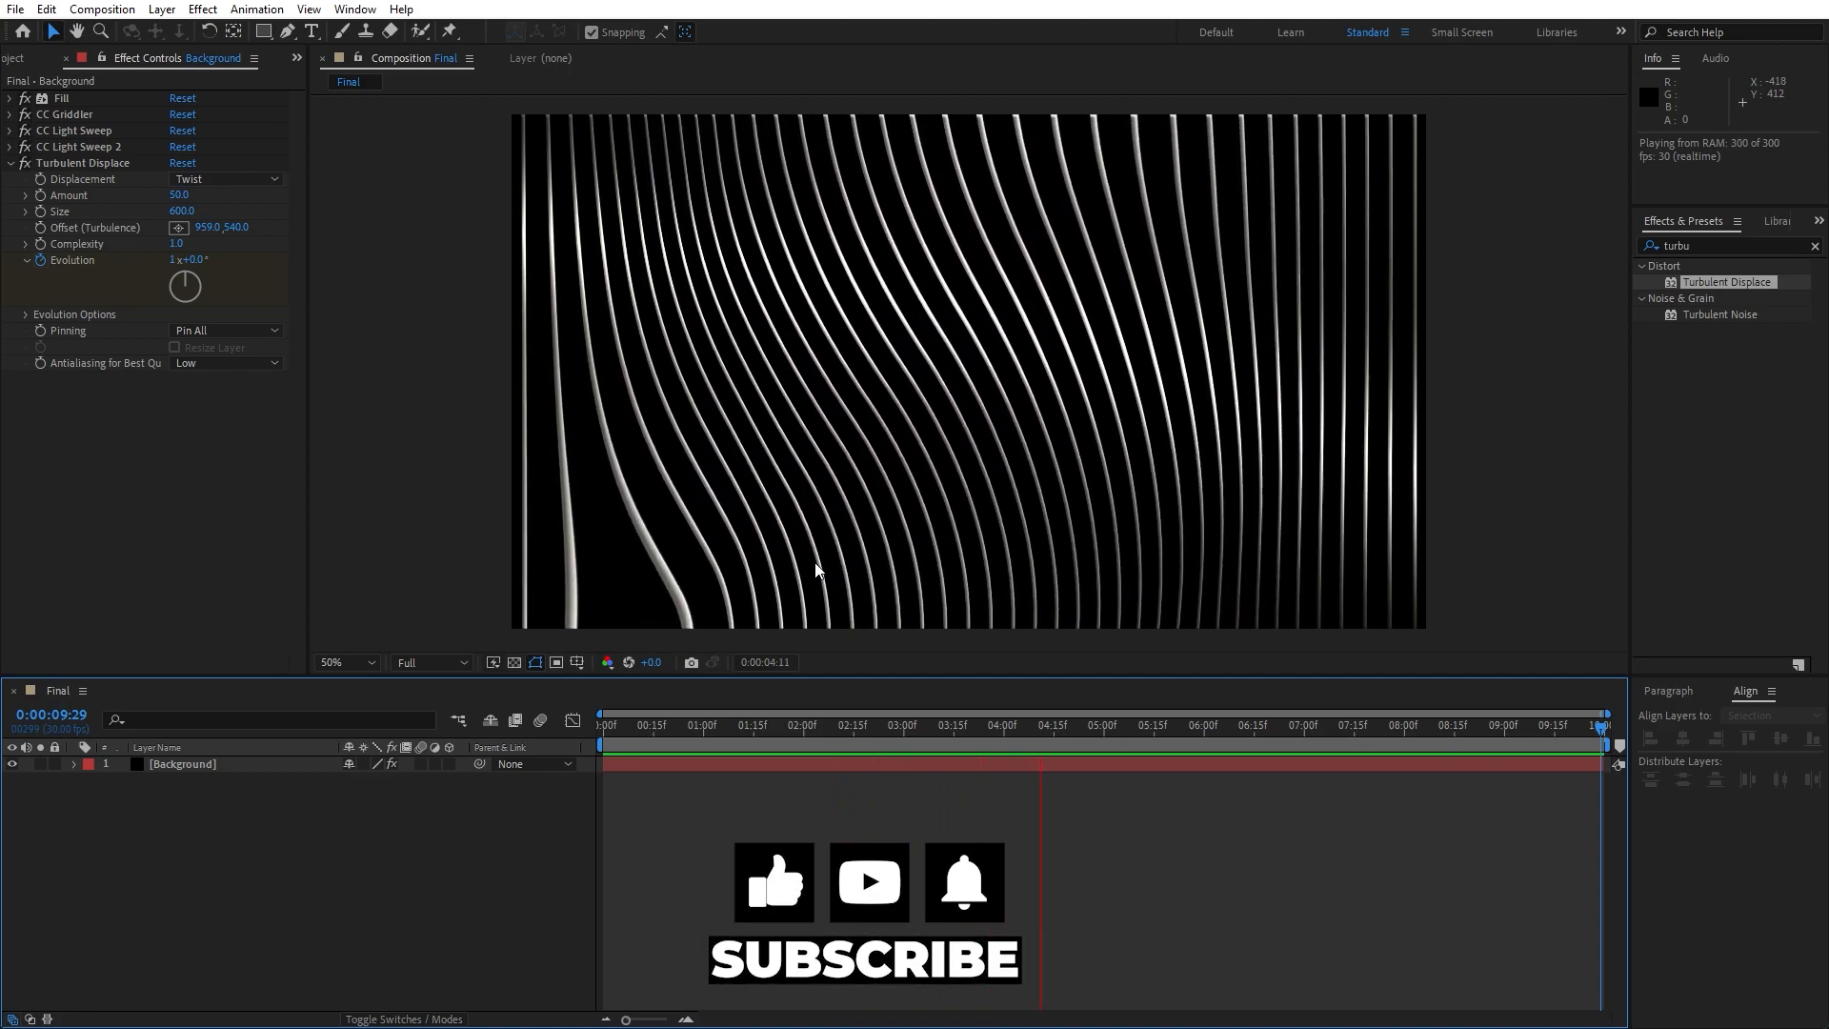
pyautogui.click(1026, 732)
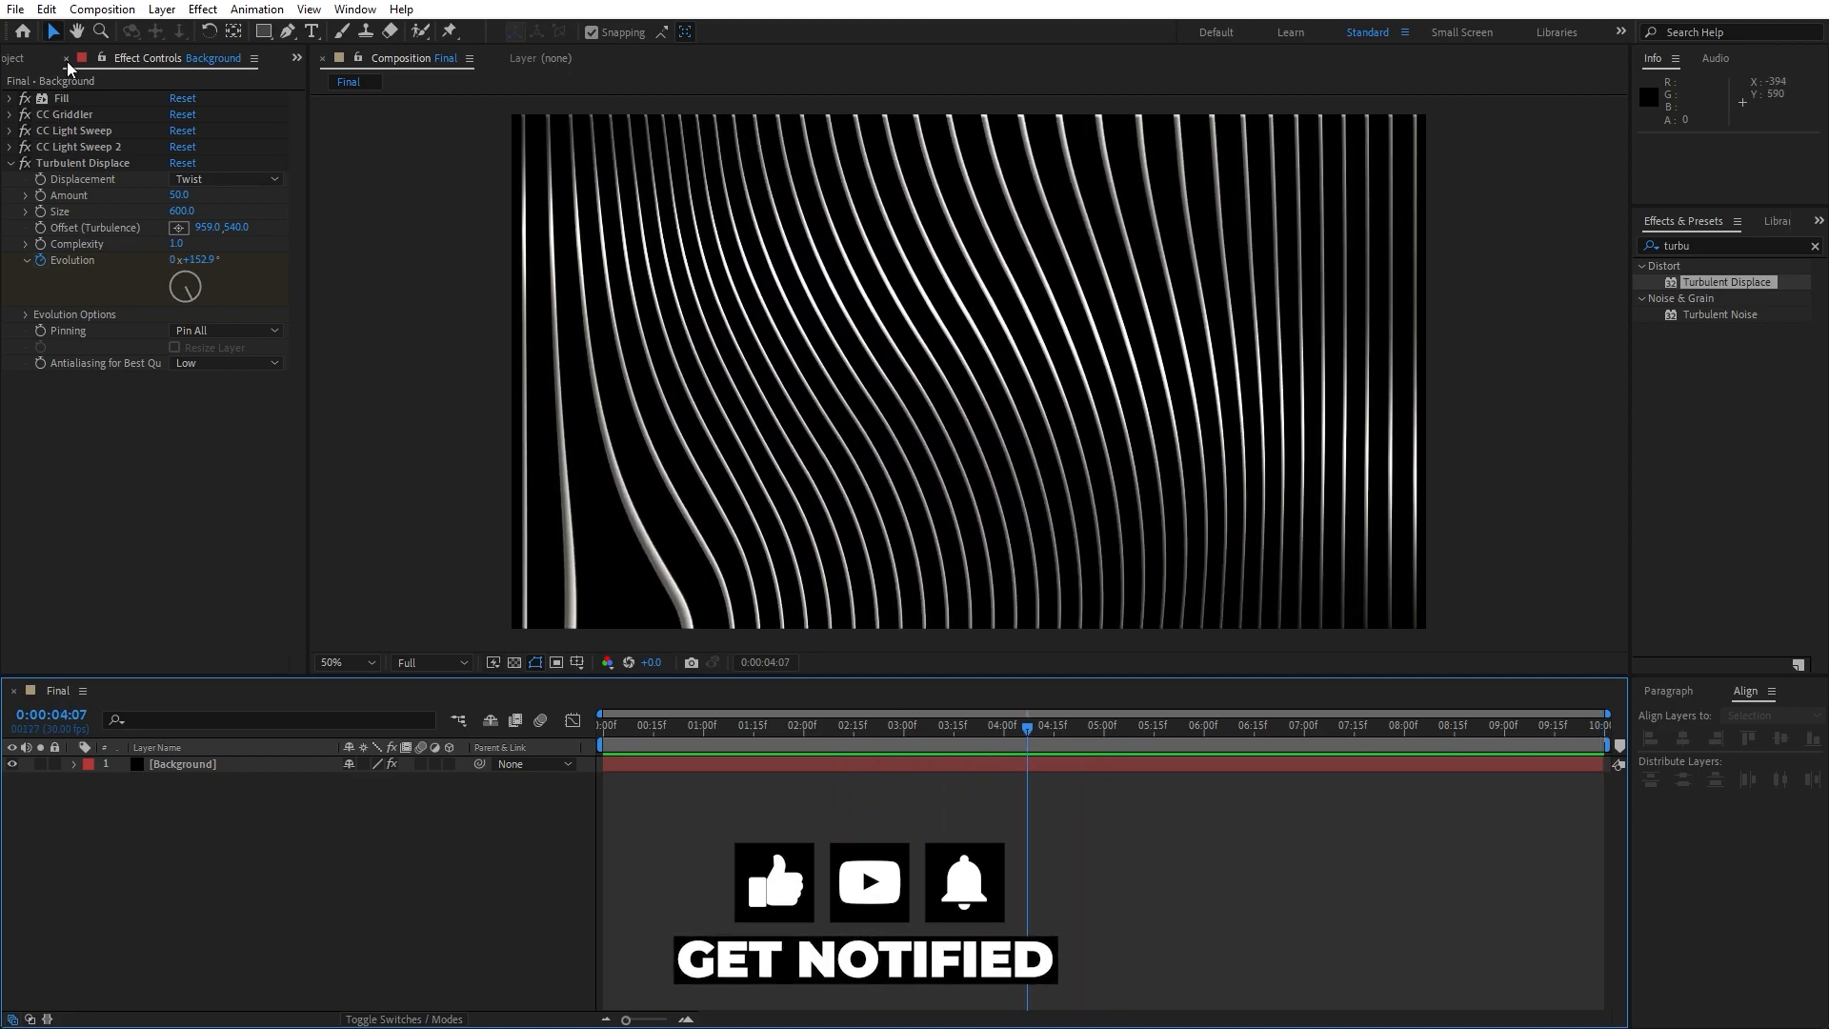
# Collapse the Turbulent Displace settings and close the Background layer's effect controls.
pyautogui.click(11, 163)
pyautogui.click(65, 58)
pyautogui.click(367, 916)
# Create a black 1920 x 1080 solid named FN and apply the Fractal Noise effect to it.
pyautogui.rightClick(326, 890)
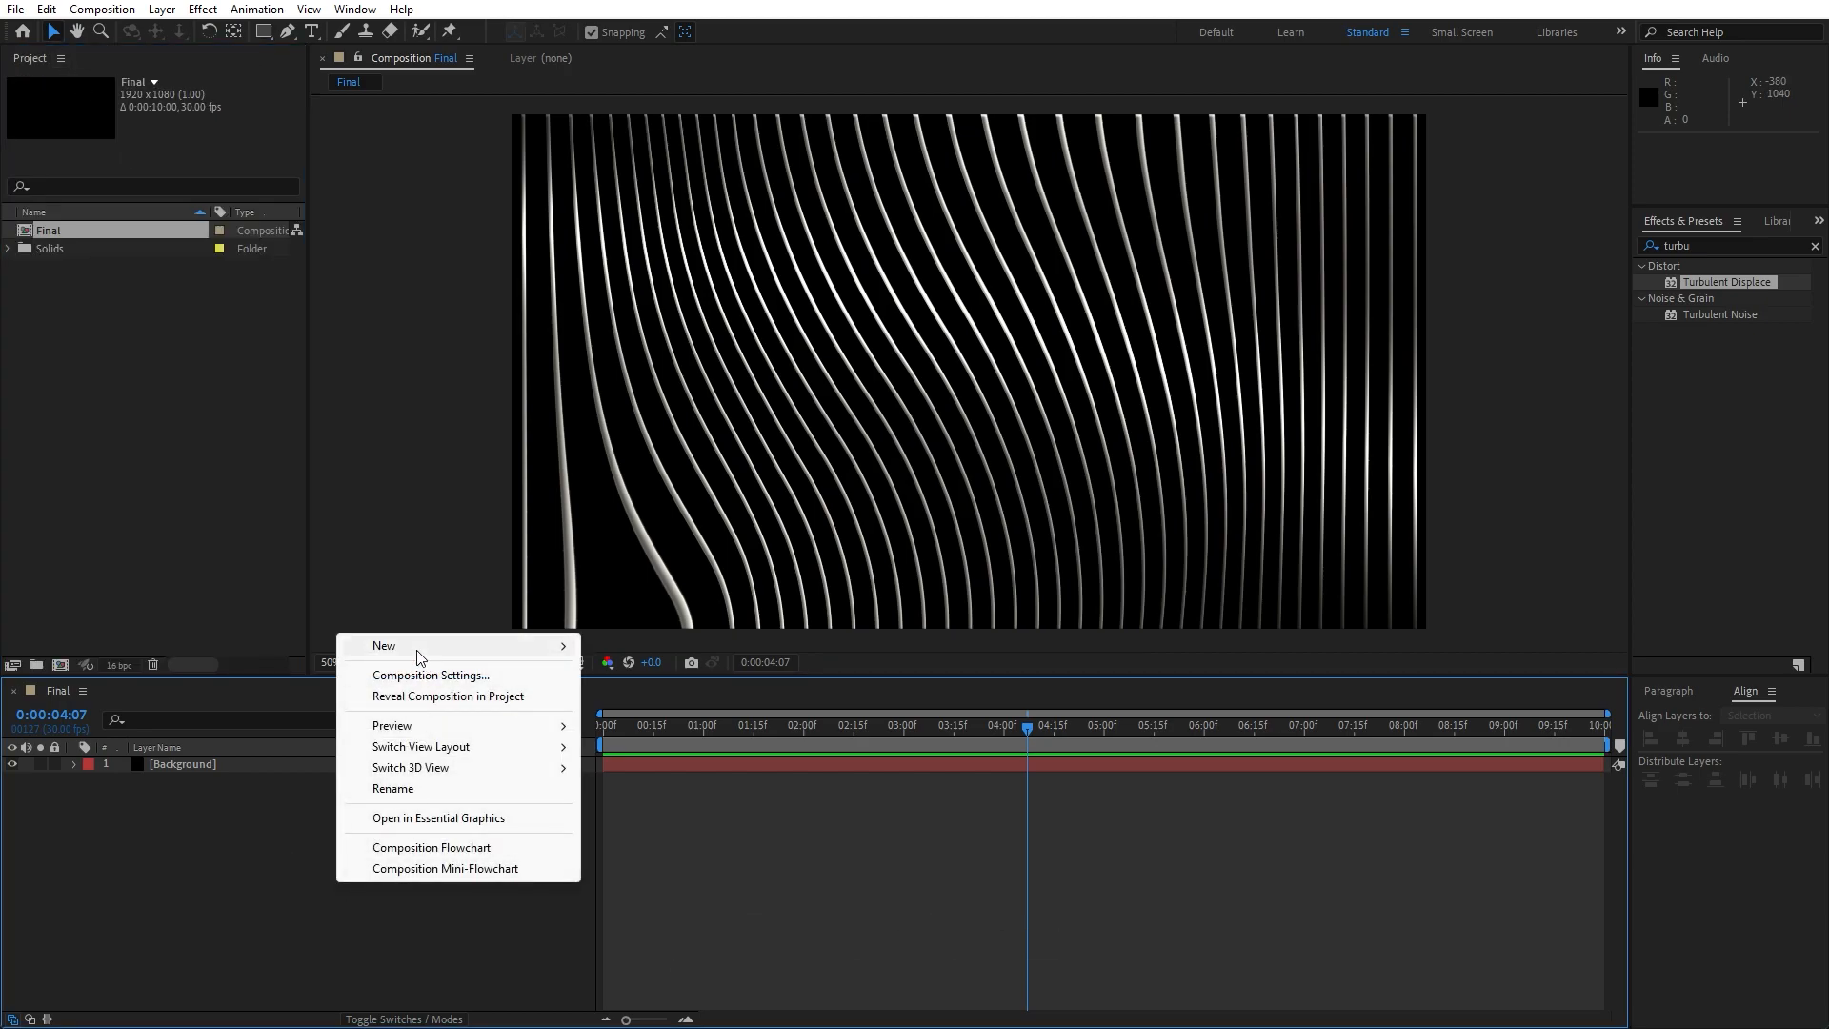
pyautogui.moveTo(420, 644)
pyautogui.click(645, 699)
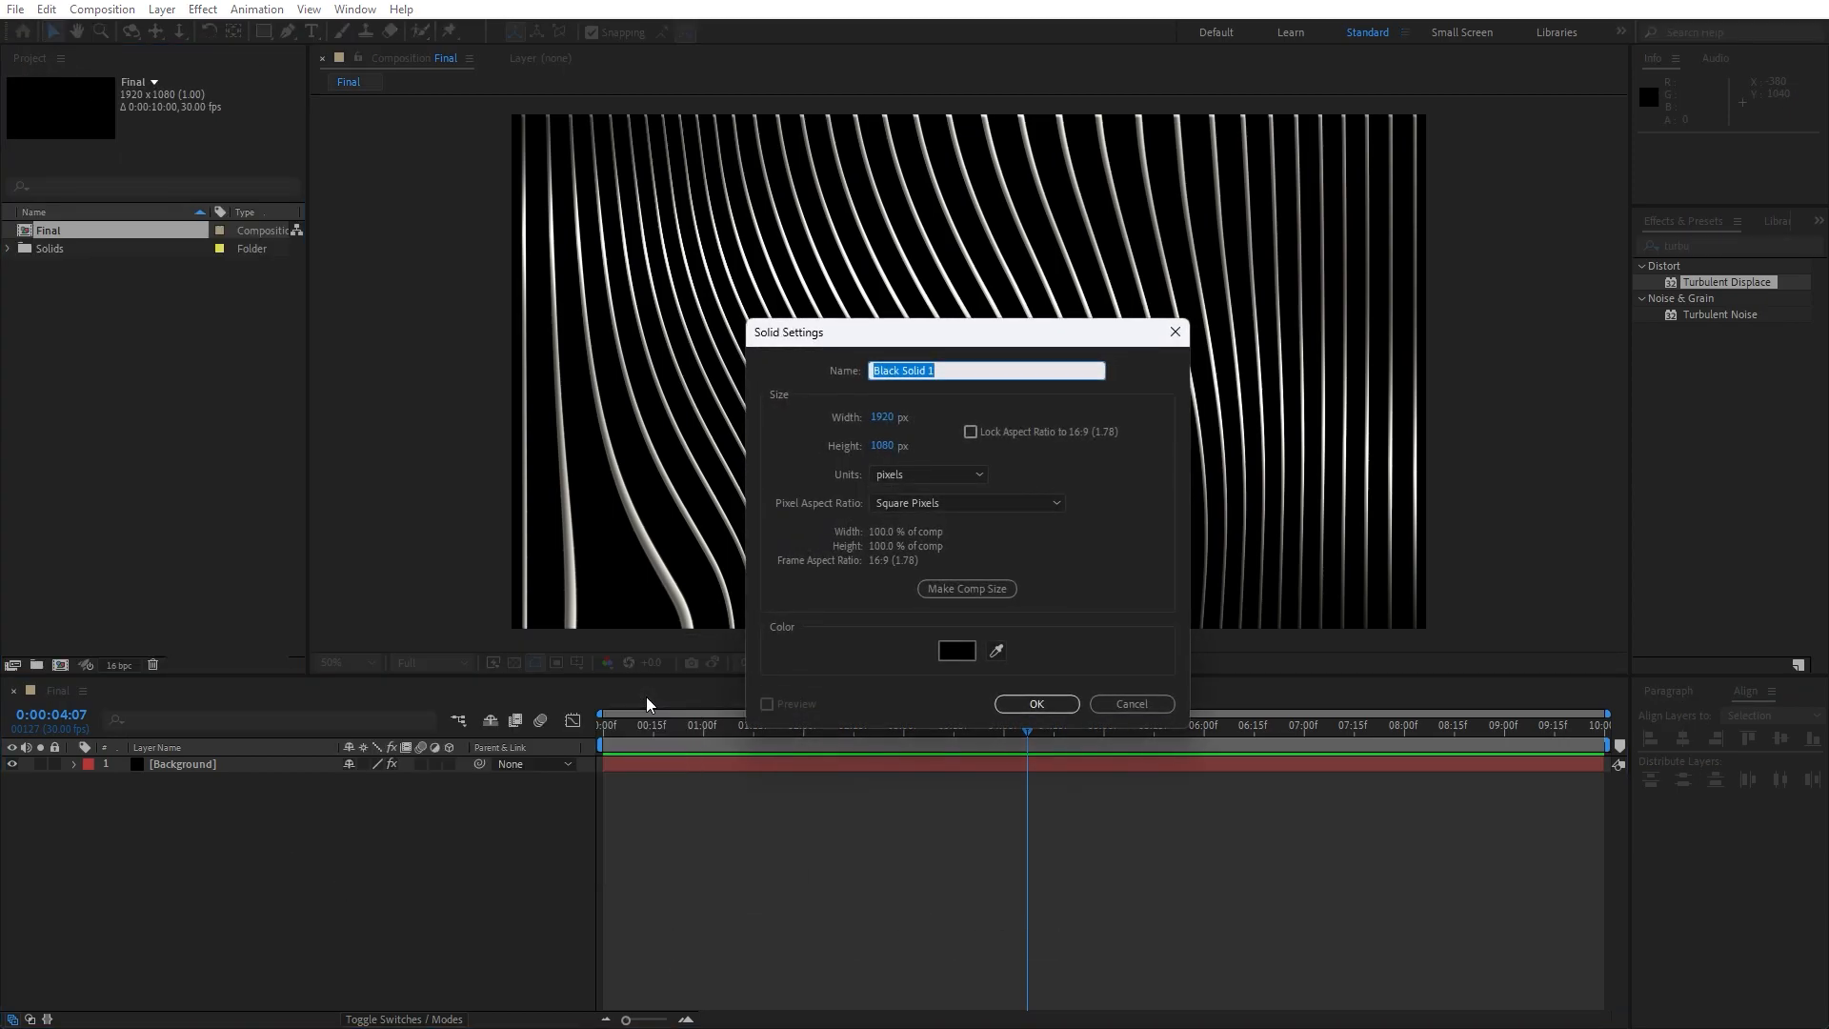
pyautogui.write('FN')
pyautogui.click(1023, 705)
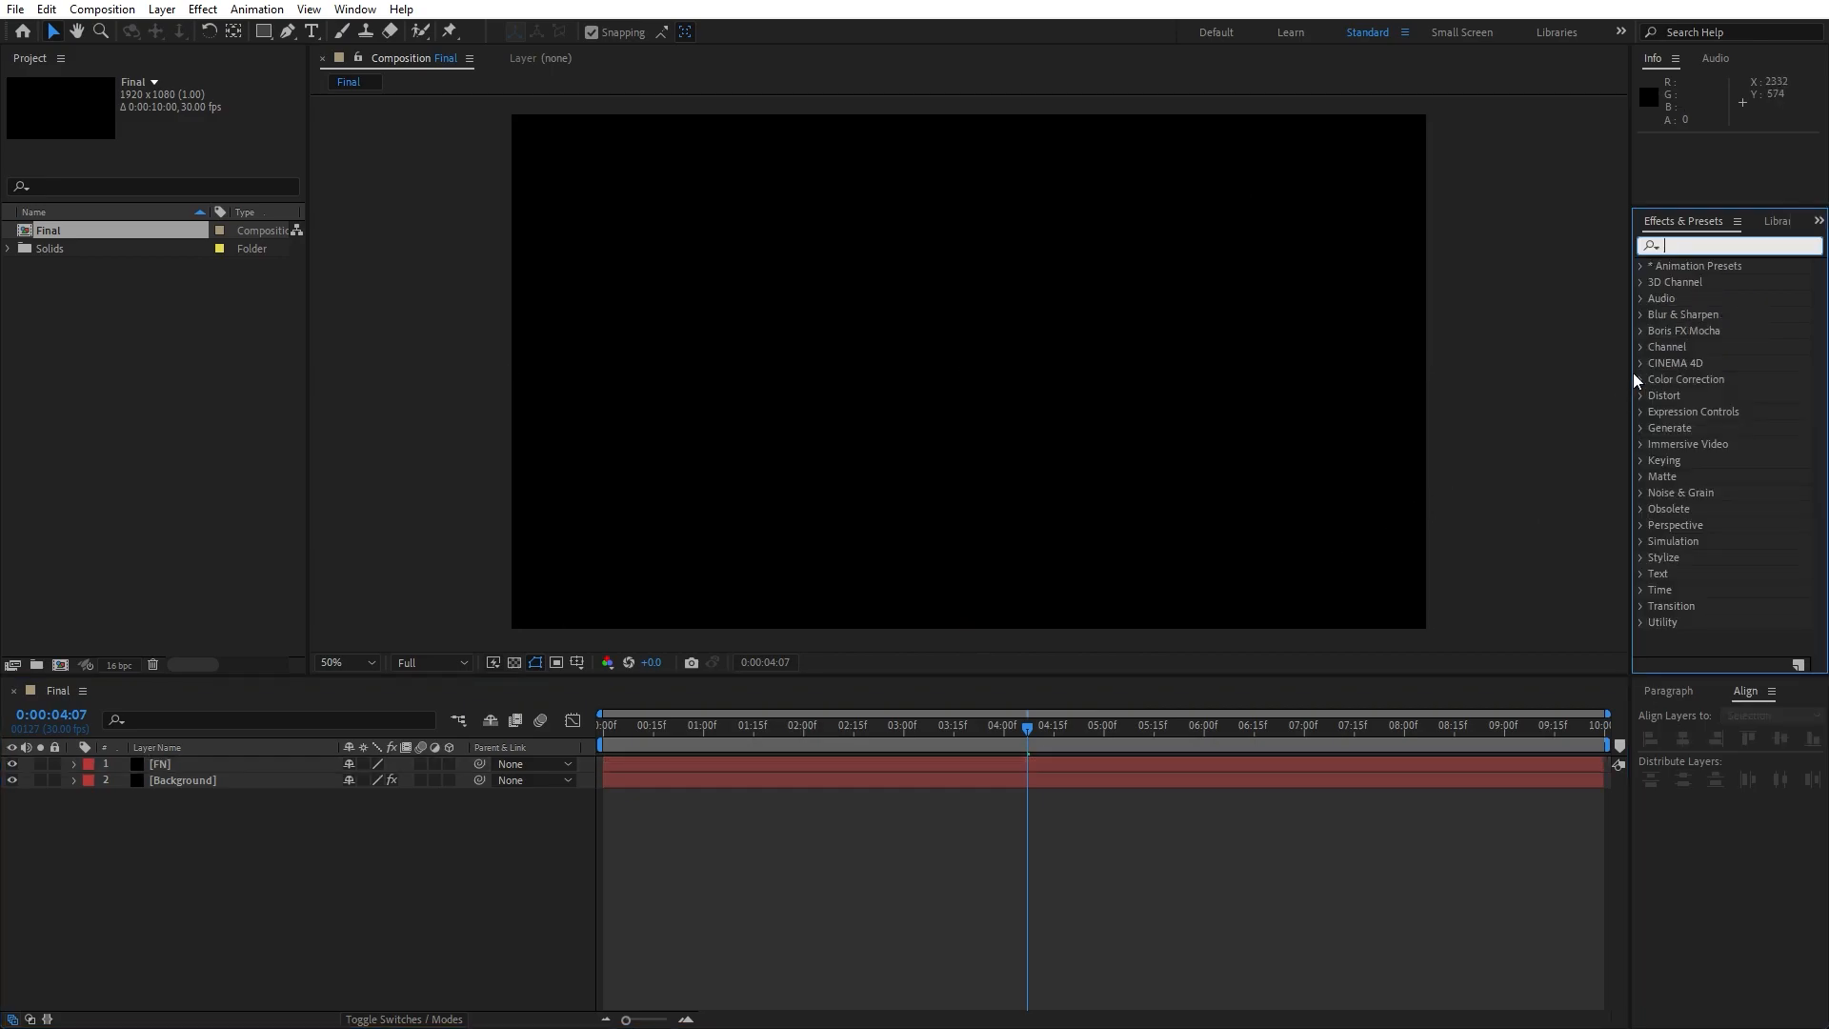
pyautogui.write('fractal')
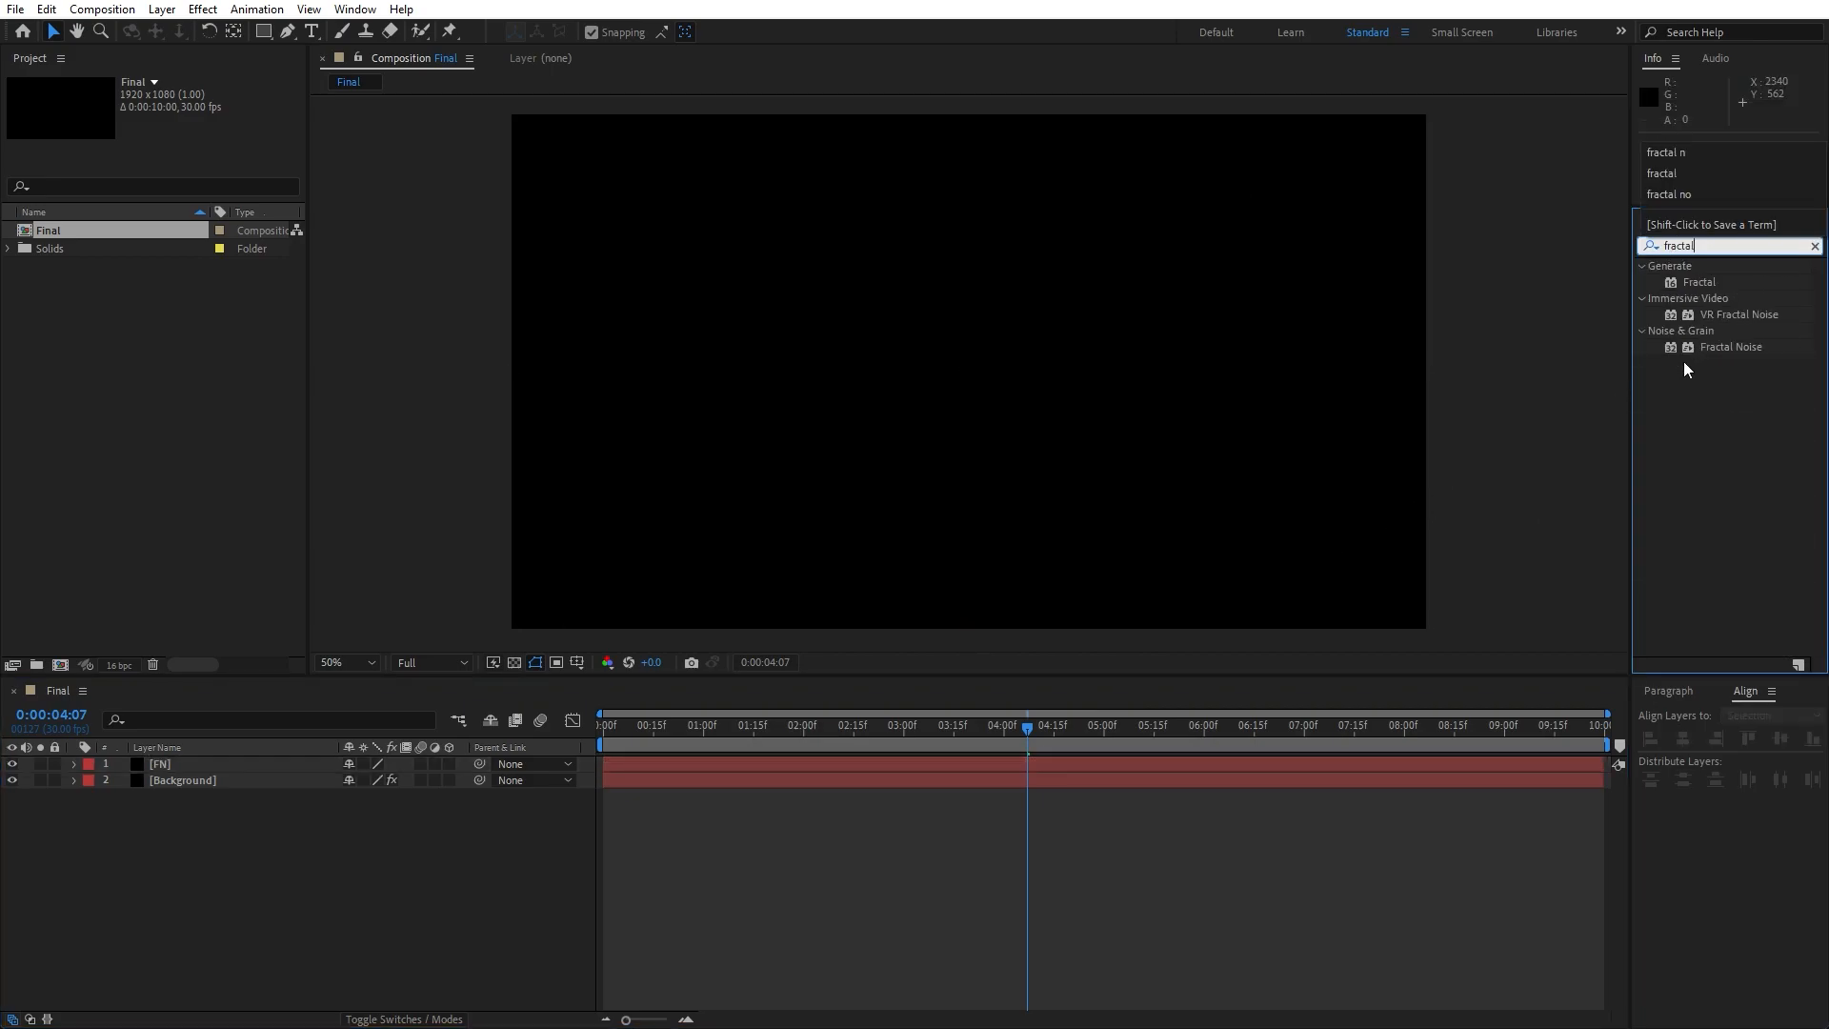
pyautogui.moveTo(1705, 348); pyautogui.dragTo(165, 768)
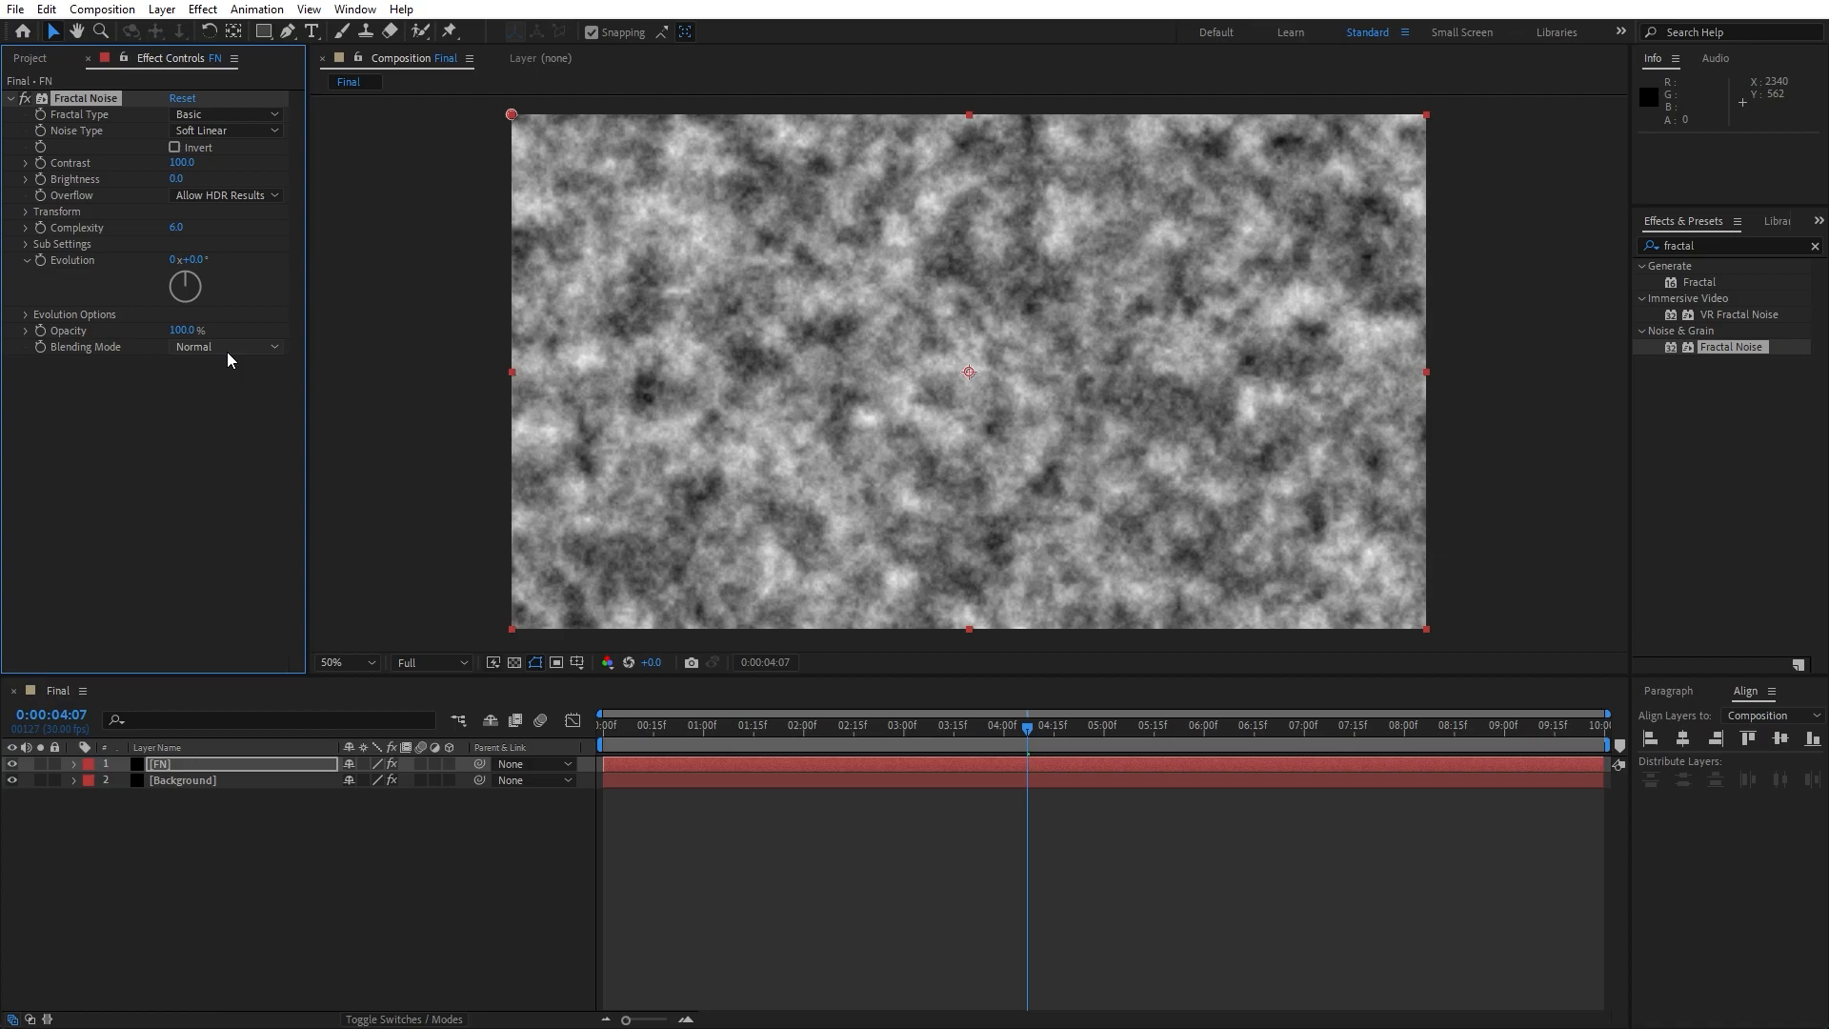
# Set FN's Fractal Noise contrast to 400, brightness to -100 and complexity to 2.
pyautogui.click(181, 163)
pyautogui.write('400')
pyautogui.press('Return')
pyautogui.click(177, 179)
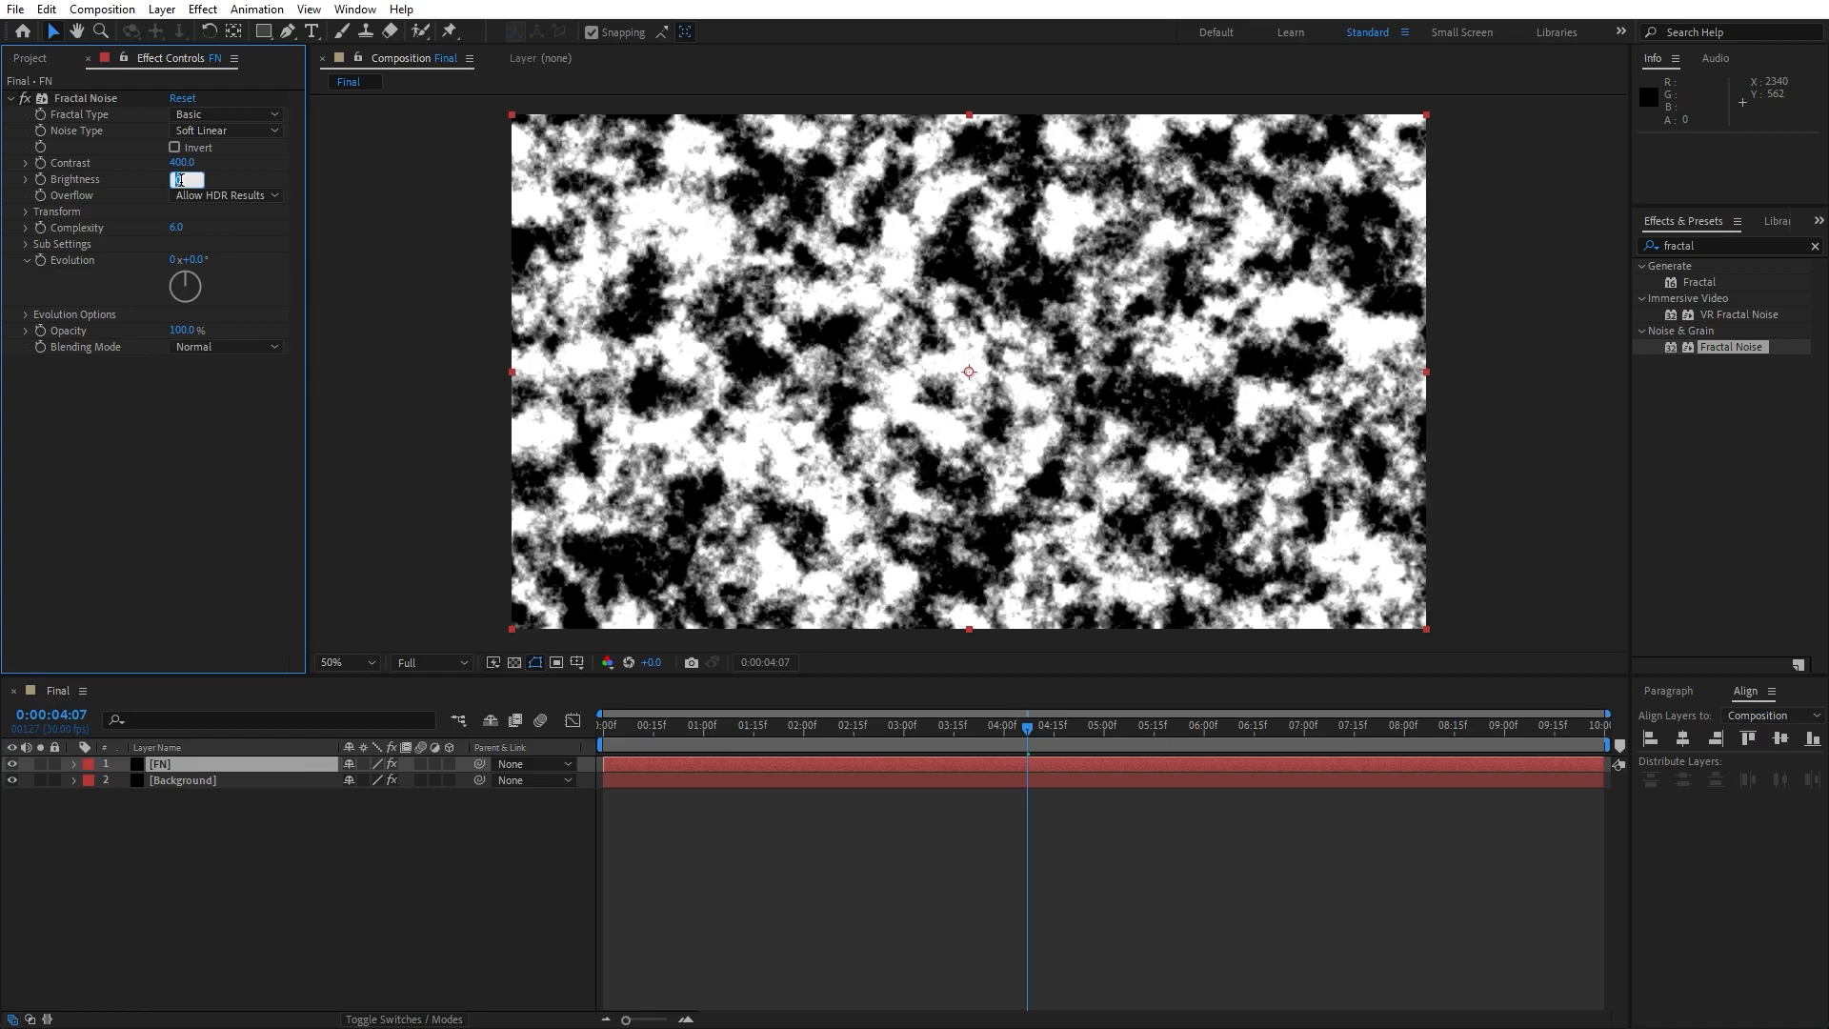
pyautogui.write('-100')
pyautogui.press('Return')
pyautogui.click(187, 227)
pyautogui.write('2')
pyautogui.press('Return')
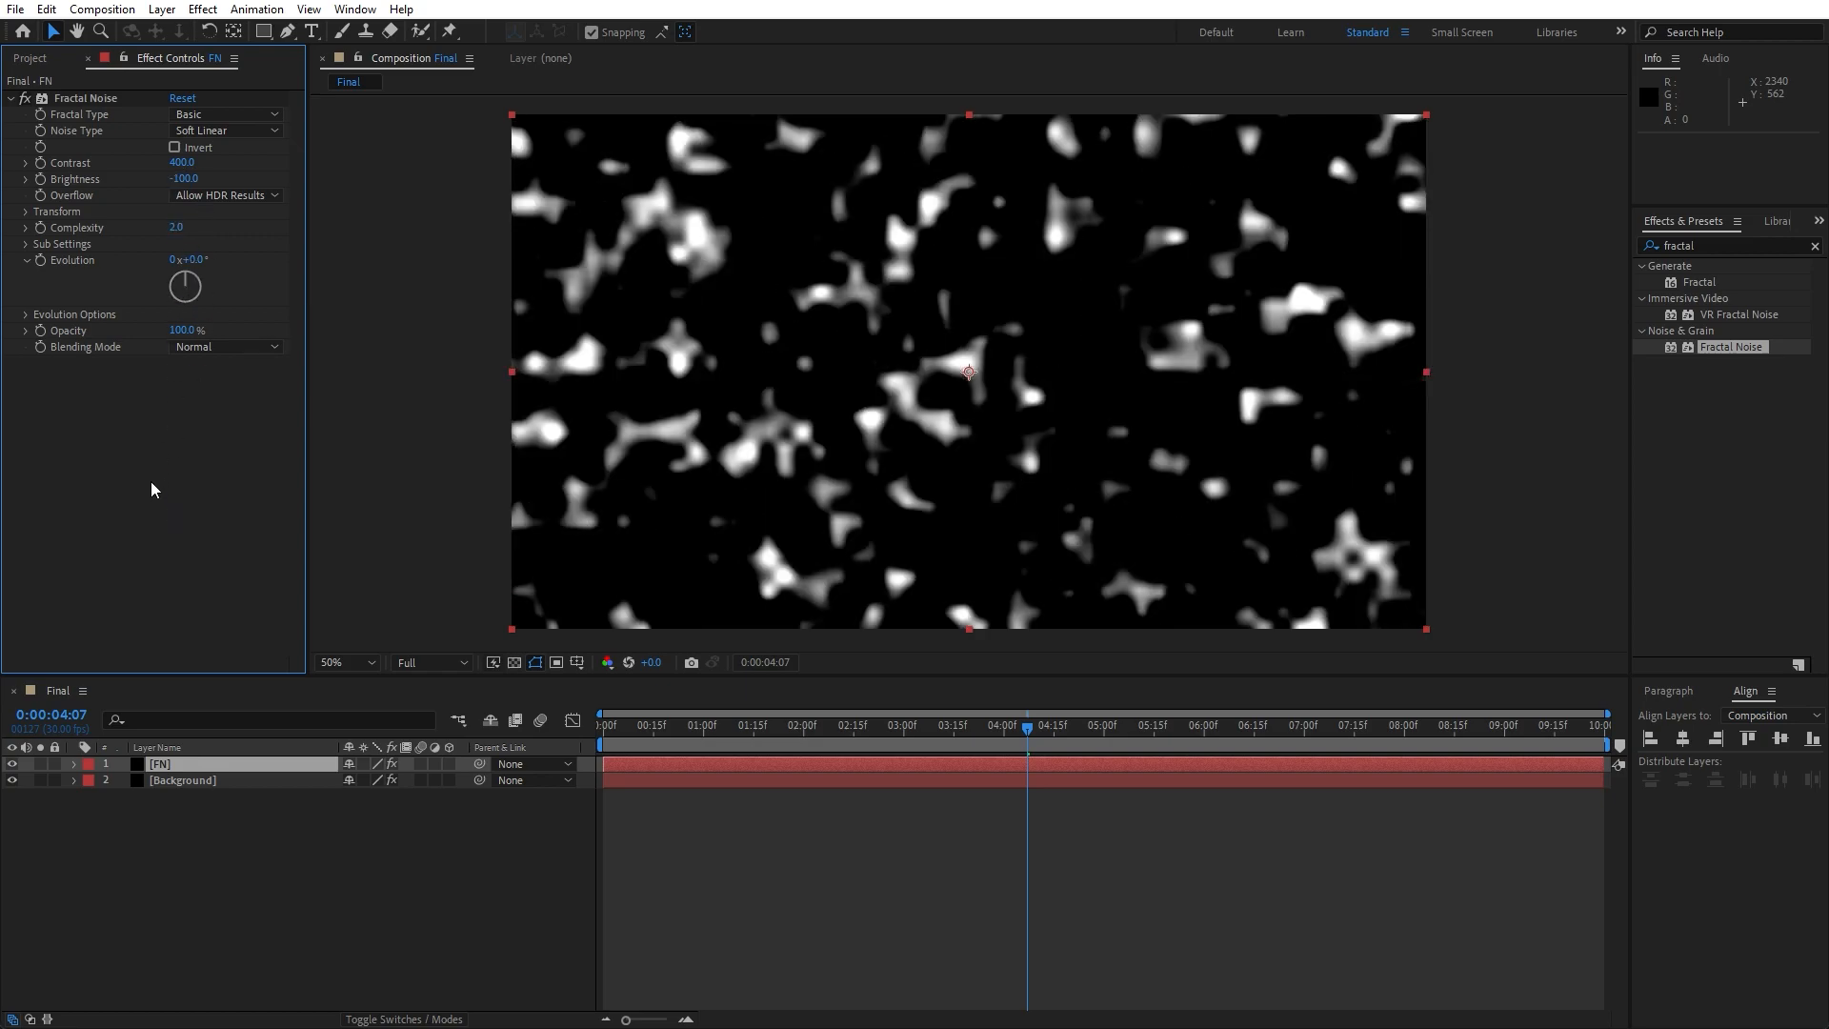
# Set the Fractal Noise transform scale to 1500 with uniform scaling.
pyautogui.click(27, 214)
pyautogui.click(181, 261)
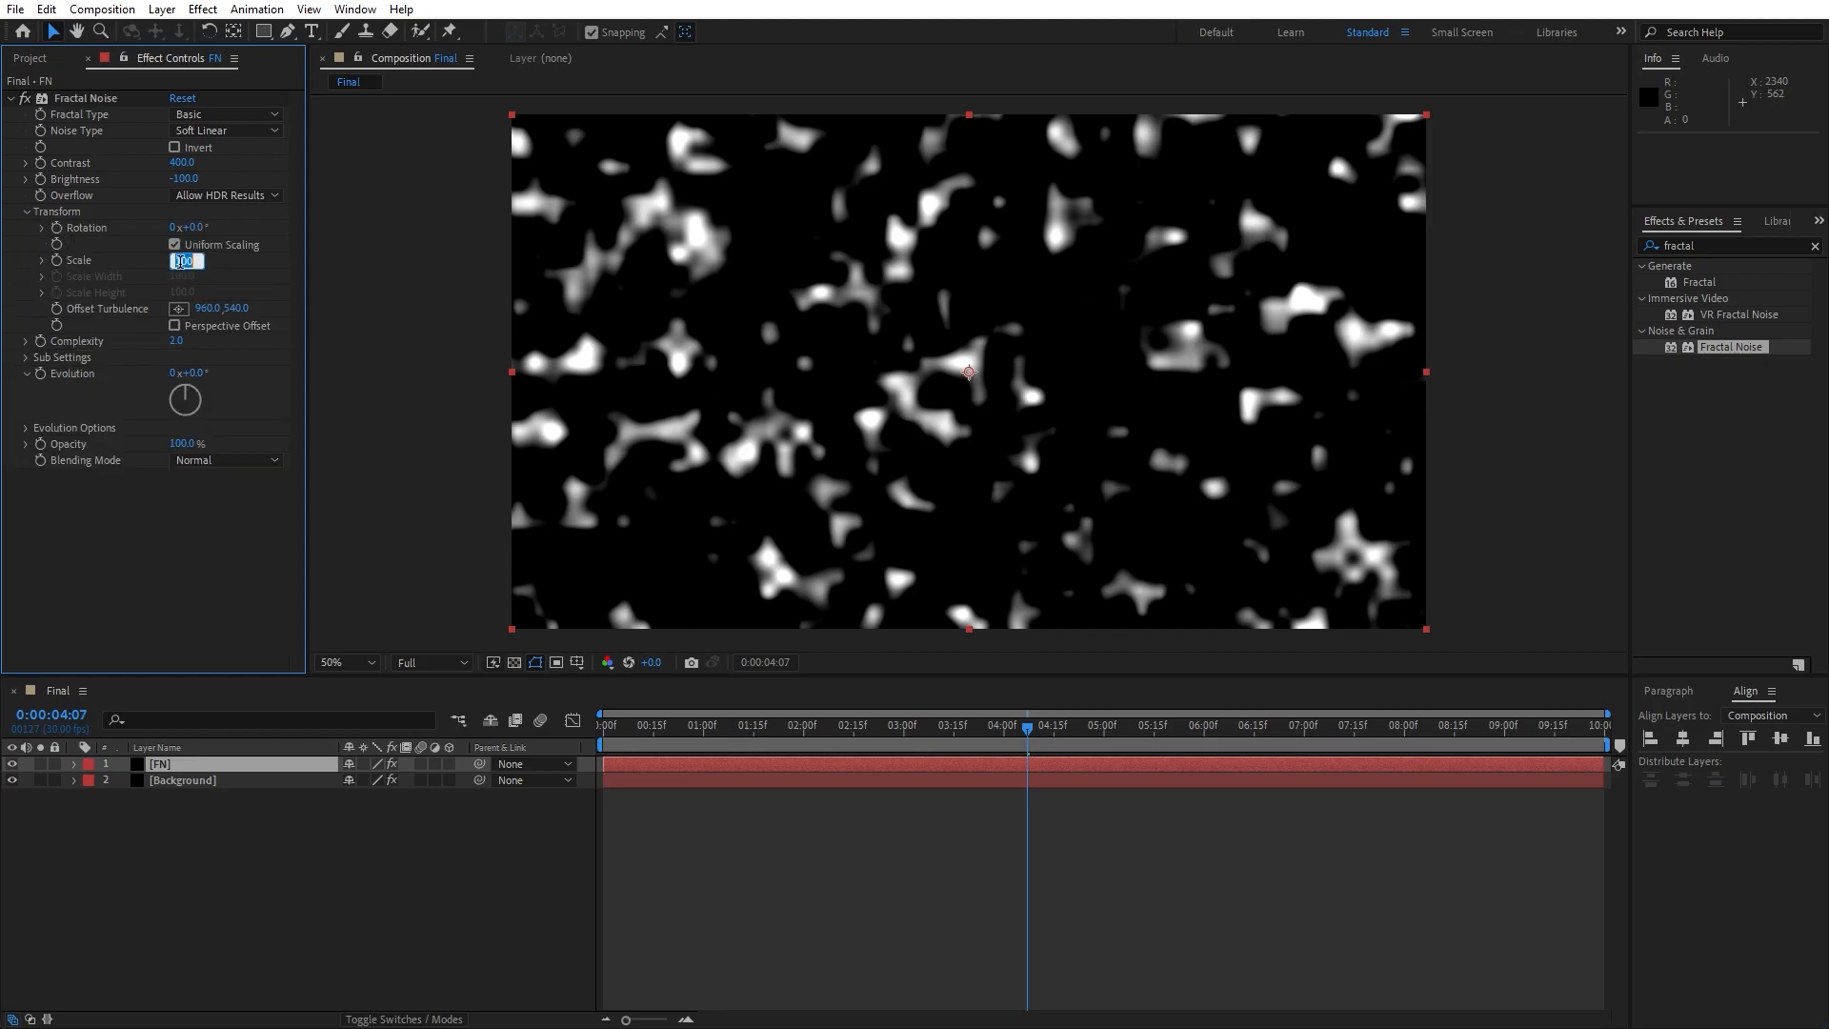
pyautogui.write('15')
pyautogui.click(228, 688)
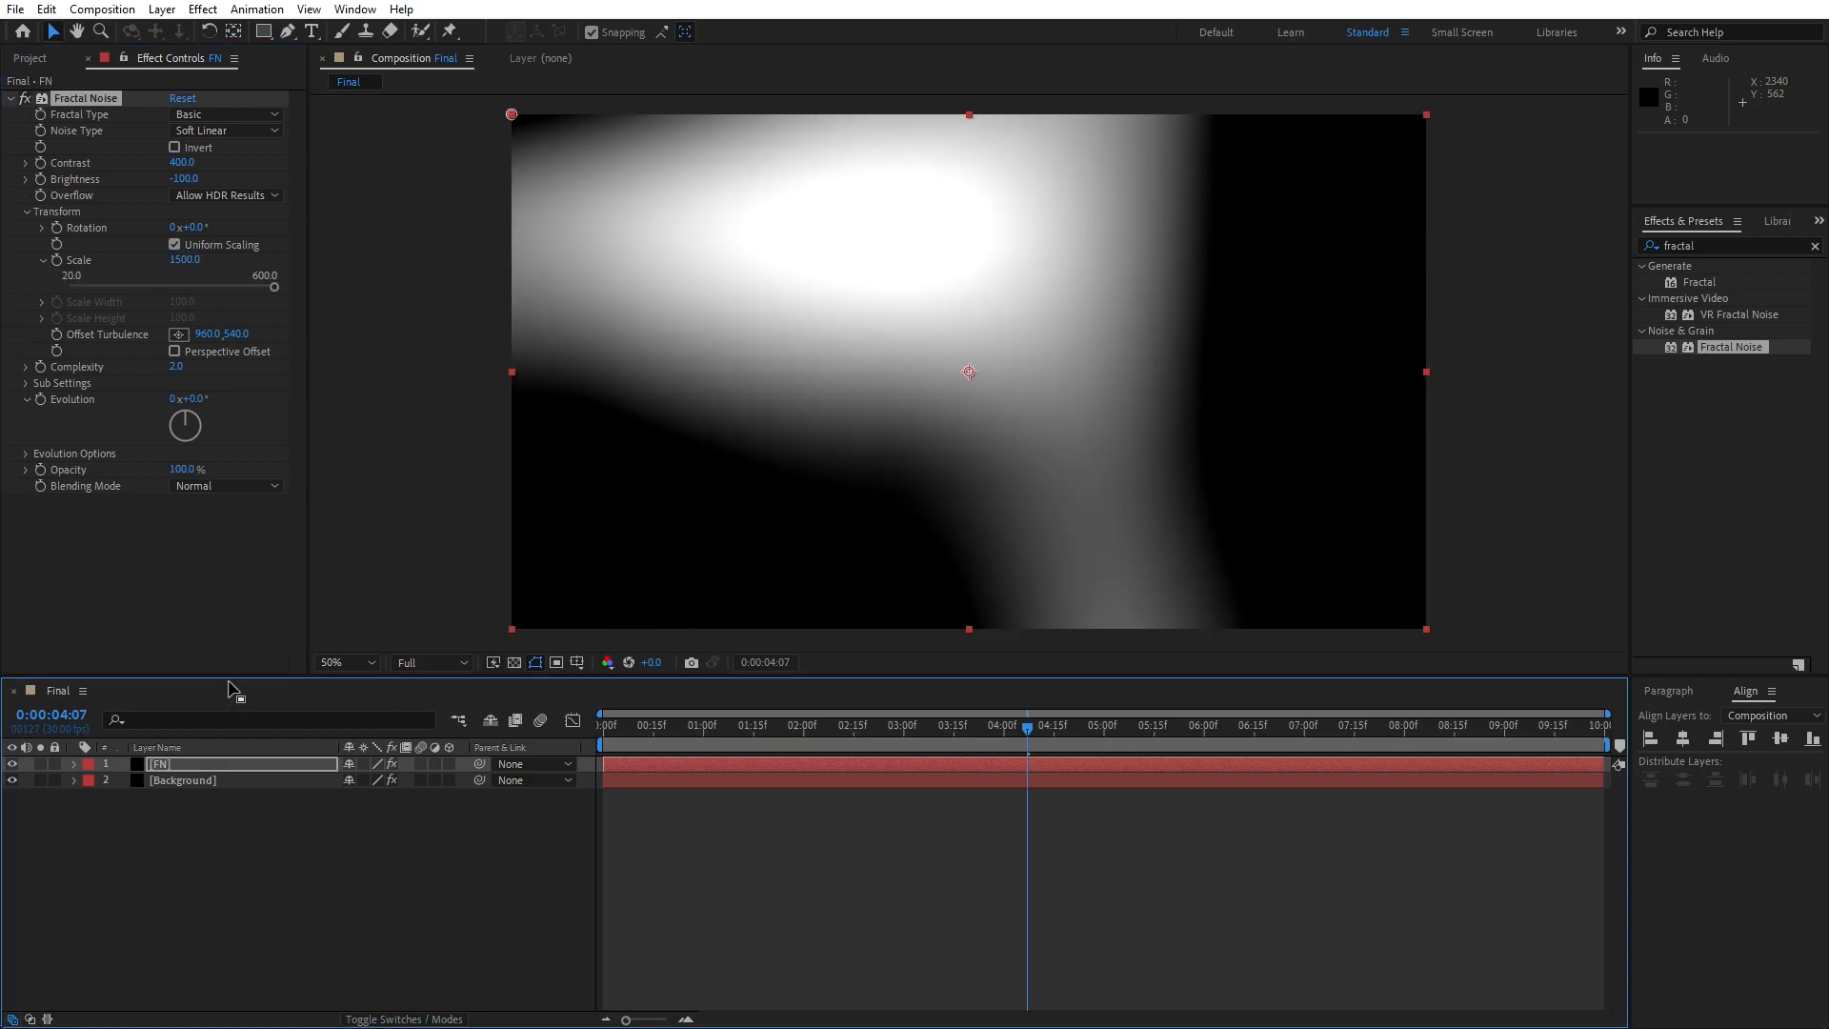
# Animate Fractal Noise's Evolution from 0 at the start to 1 full revolution at 0:00:09:29.
pyautogui.moveTo(667, 727); pyautogui.dragTo(549, 742)
pyautogui.click(41, 400)
pyautogui.moveTo(644, 730); pyautogui.dragTo(1651, 757)
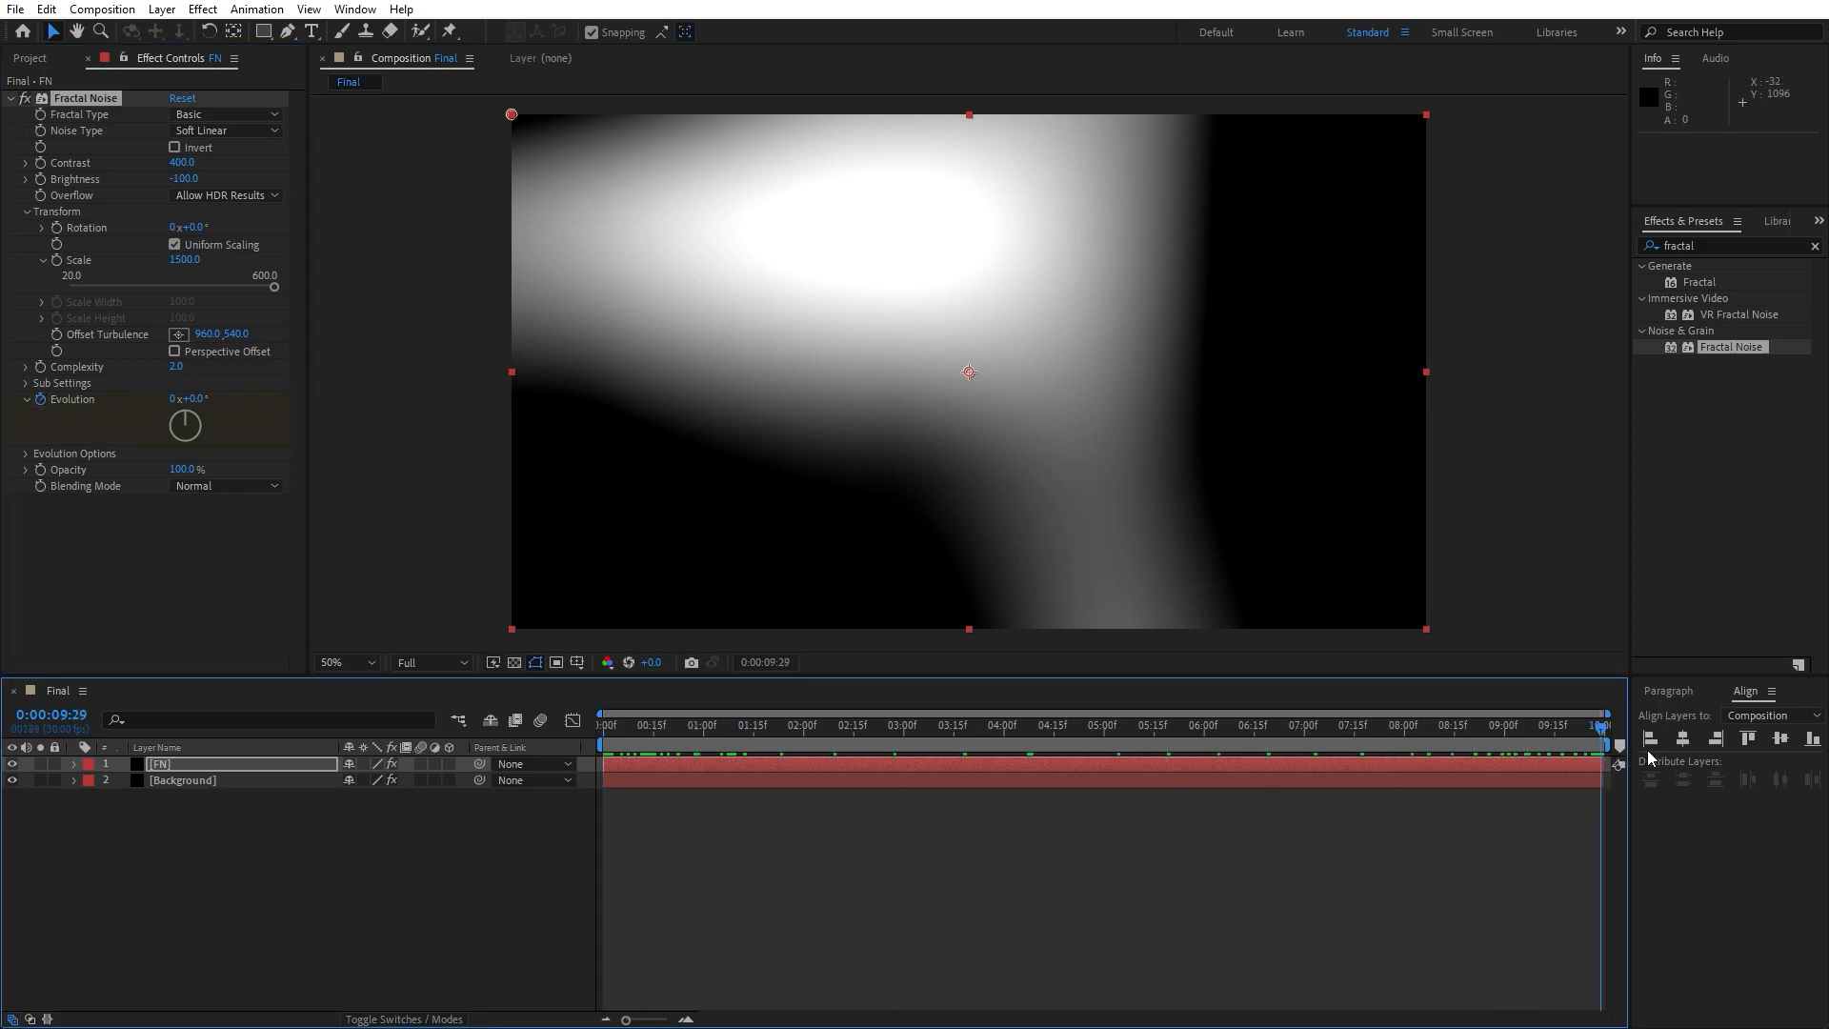
pyautogui.click(172, 399)
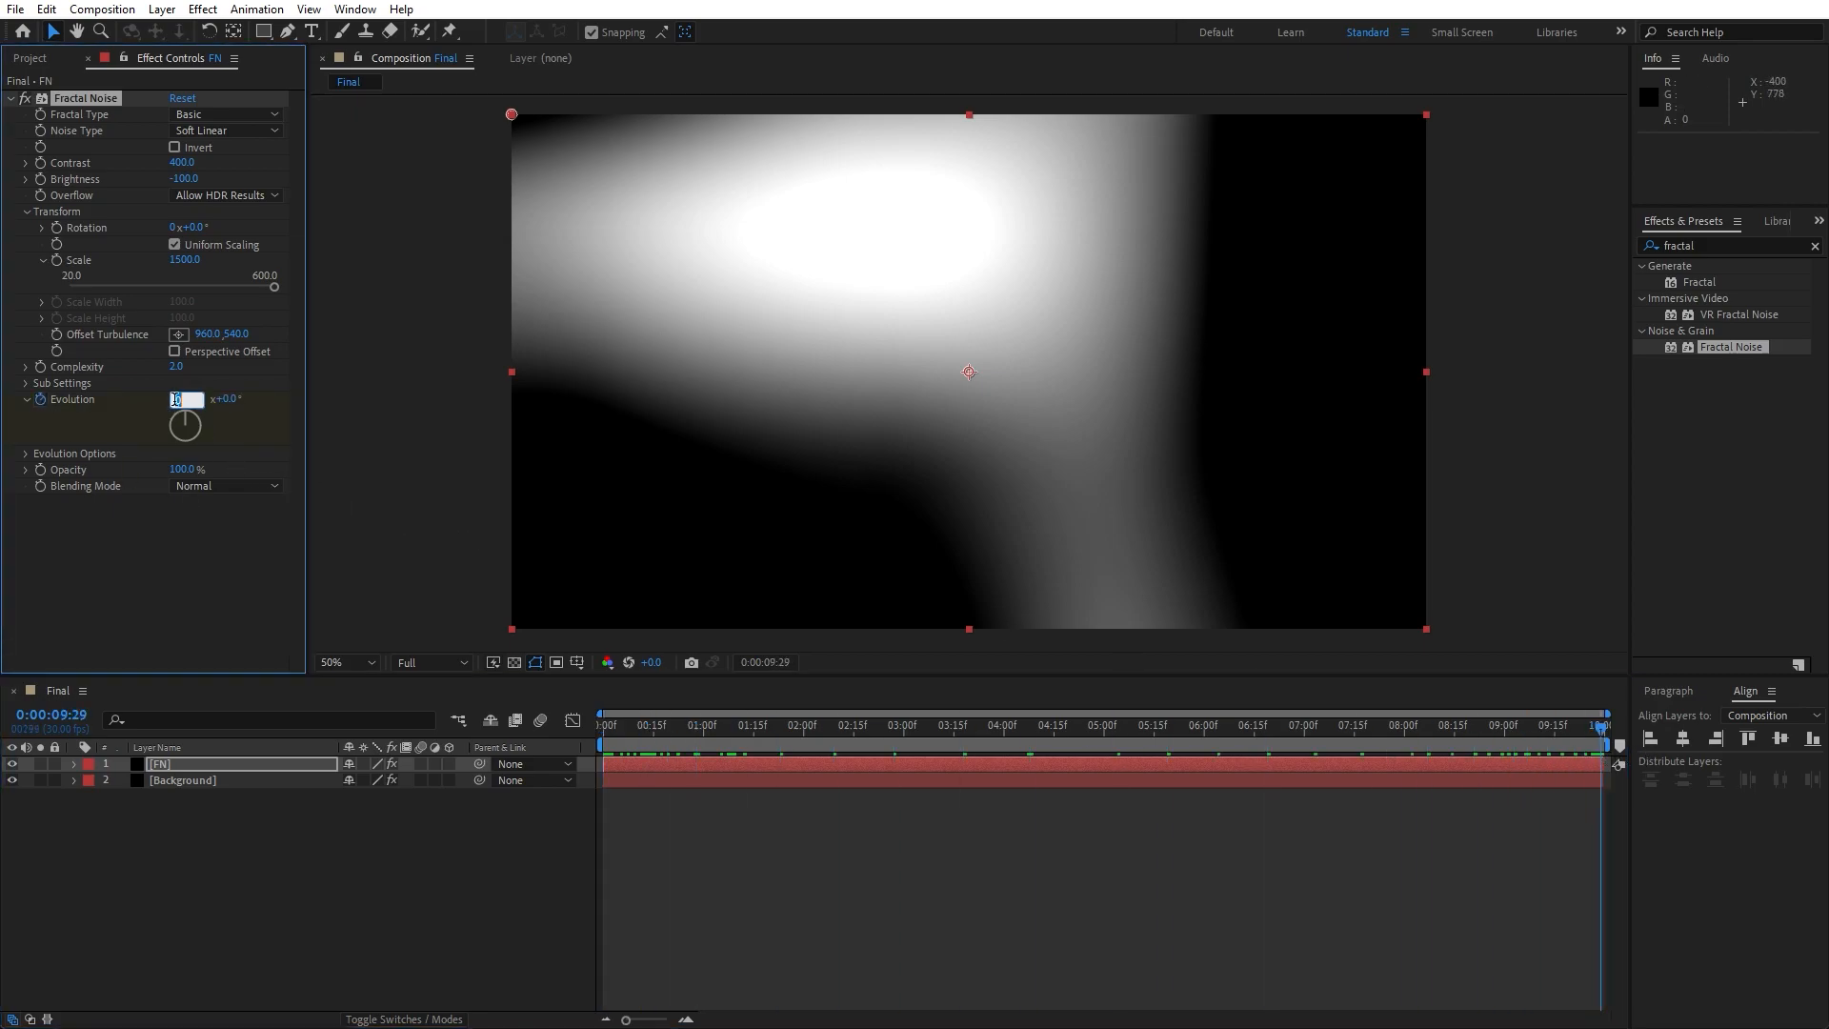
pyautogui.press('Return')
# Preview the fractal noise animation and place the playhead at 0:00:01:07.
pyautogui.click(334, 917)
pyautogui.press('space')
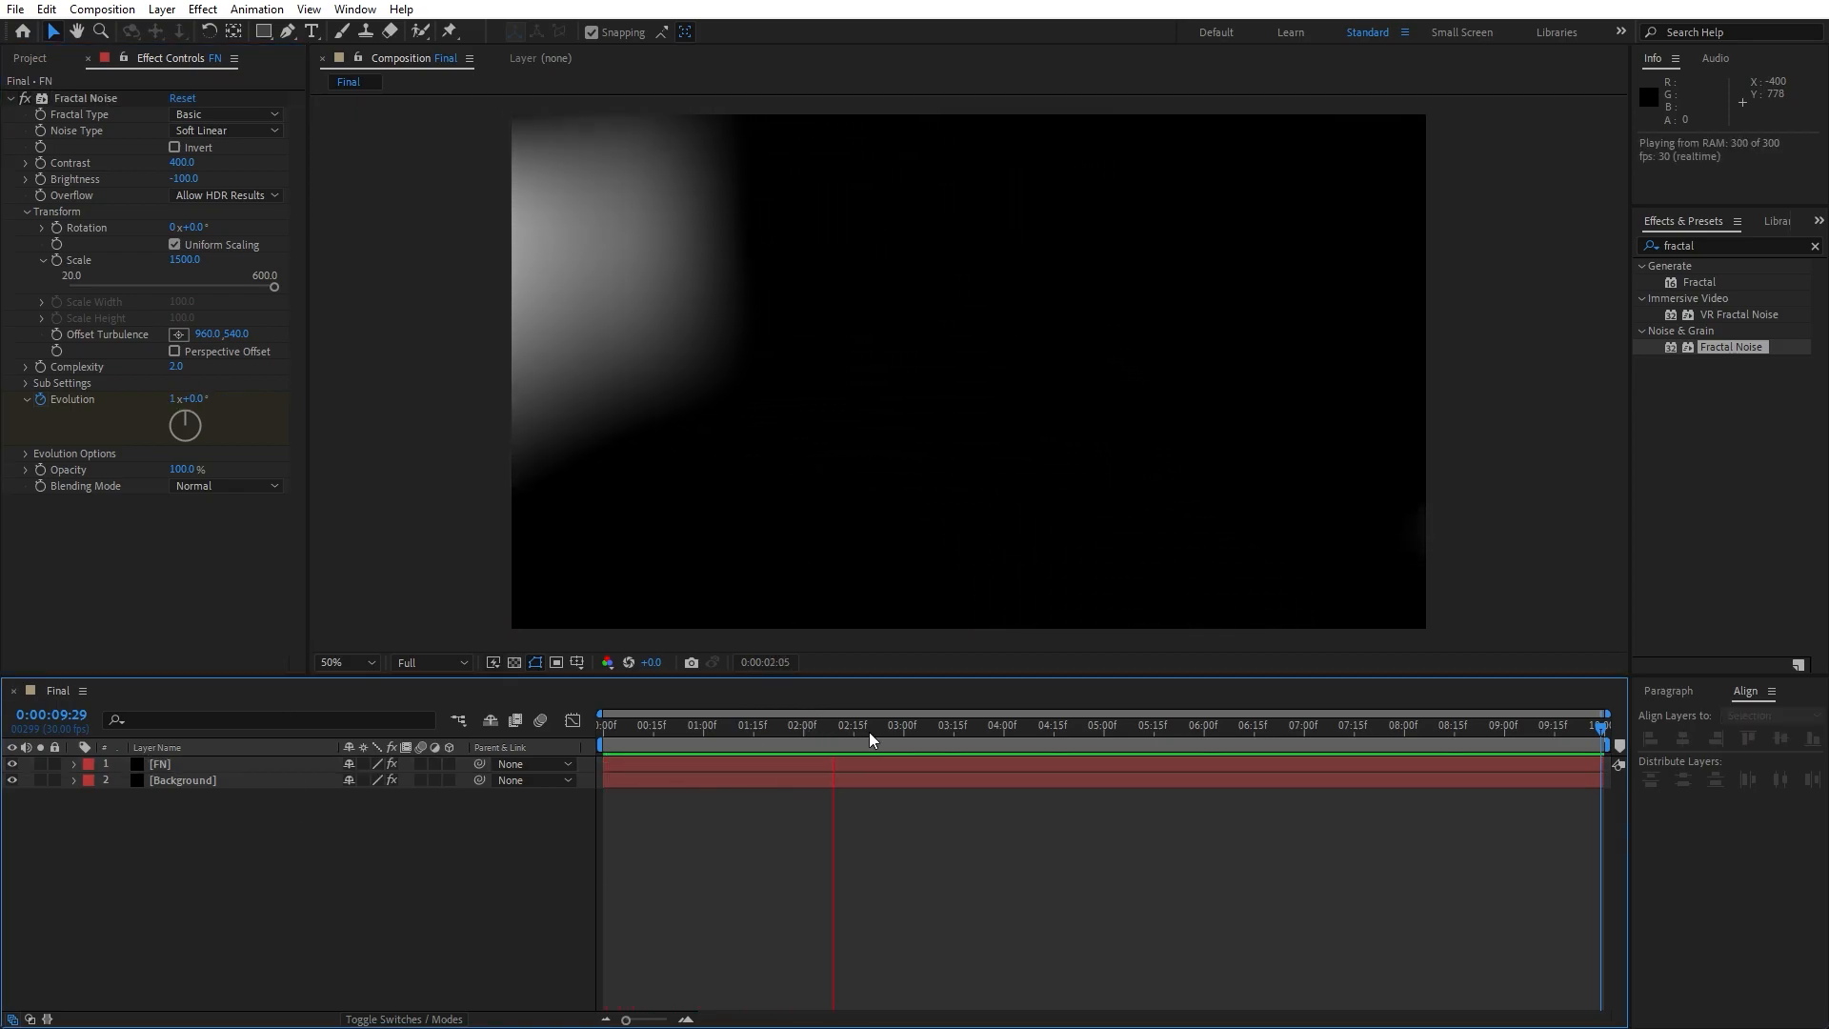
pyautogui.click(730, 725)
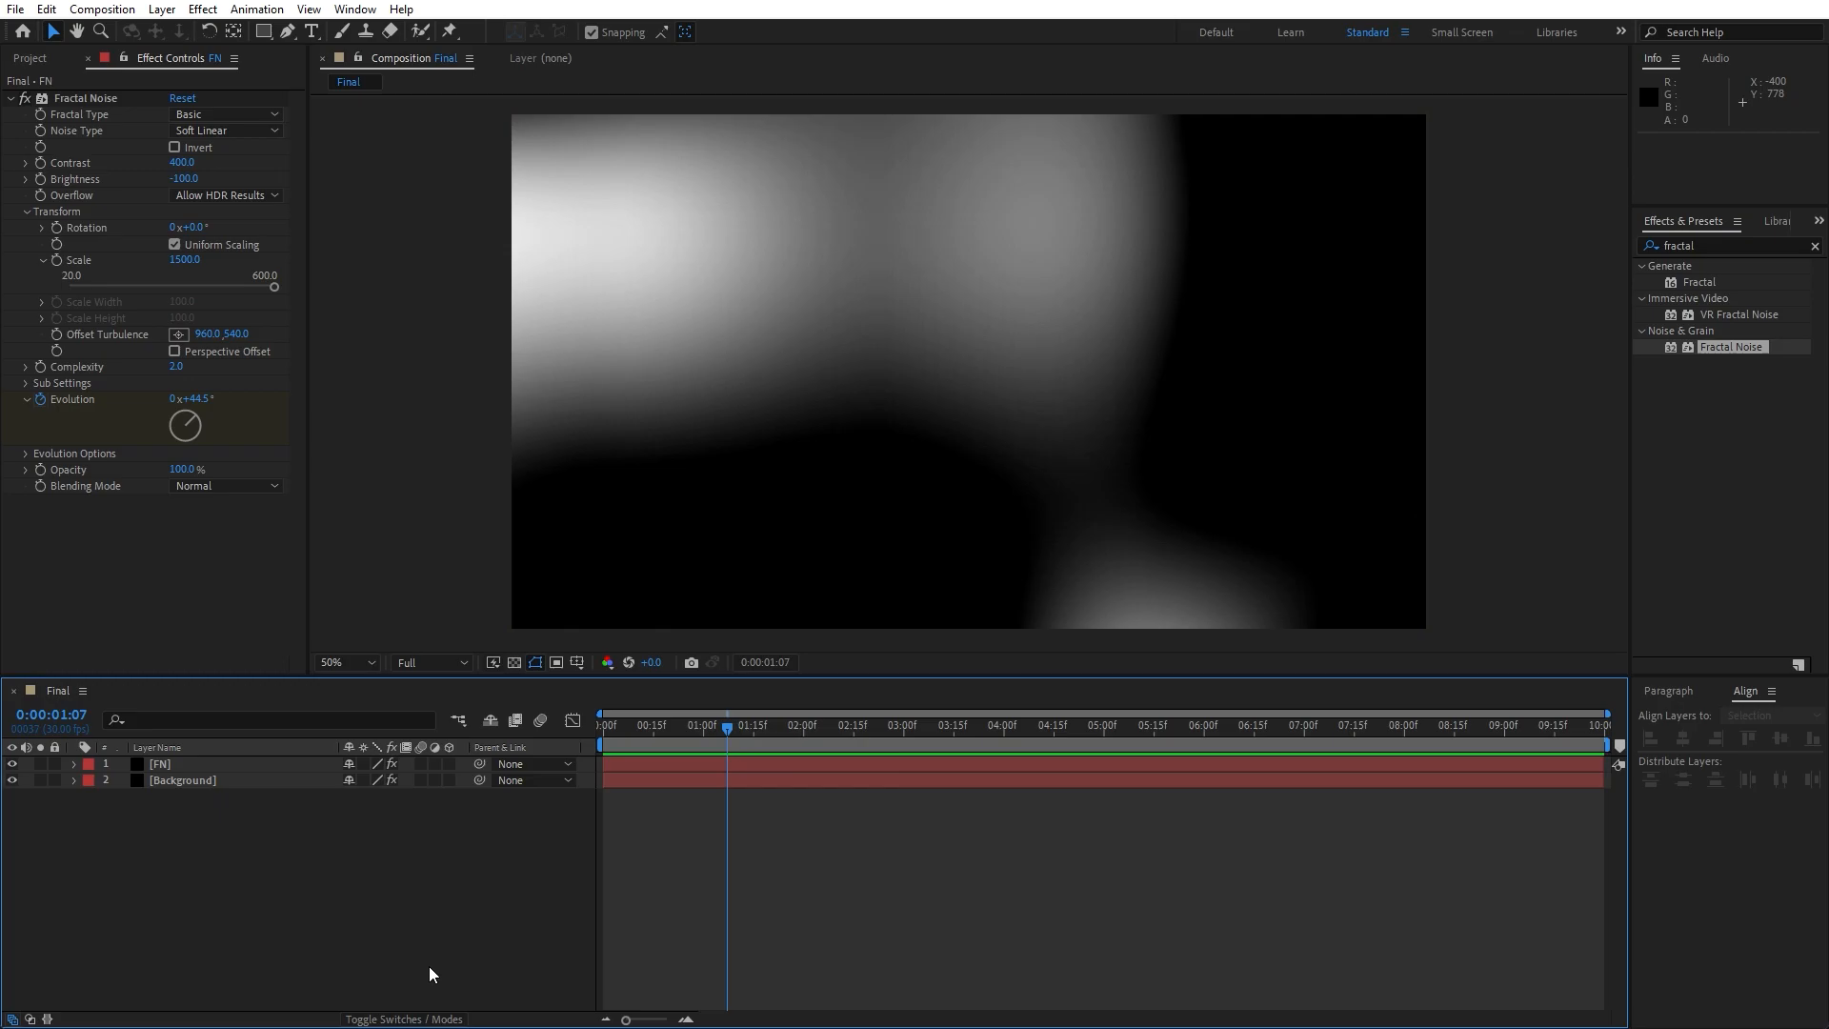
# Set the FN layer's blending mode to Overlay and check the result at 0:00:01:29.
pyautogui.click(391, 1018)
pyautogui.click(365, 759)
pyautogui.click(512, 537)
pyautogui.moveTo(730, 740); pyautogui.dragTo(805, 739)
# Apply the Tint effect to the FN layer and map black to dark grey 1F1F1F.
pyautogui.click(1724, 246)
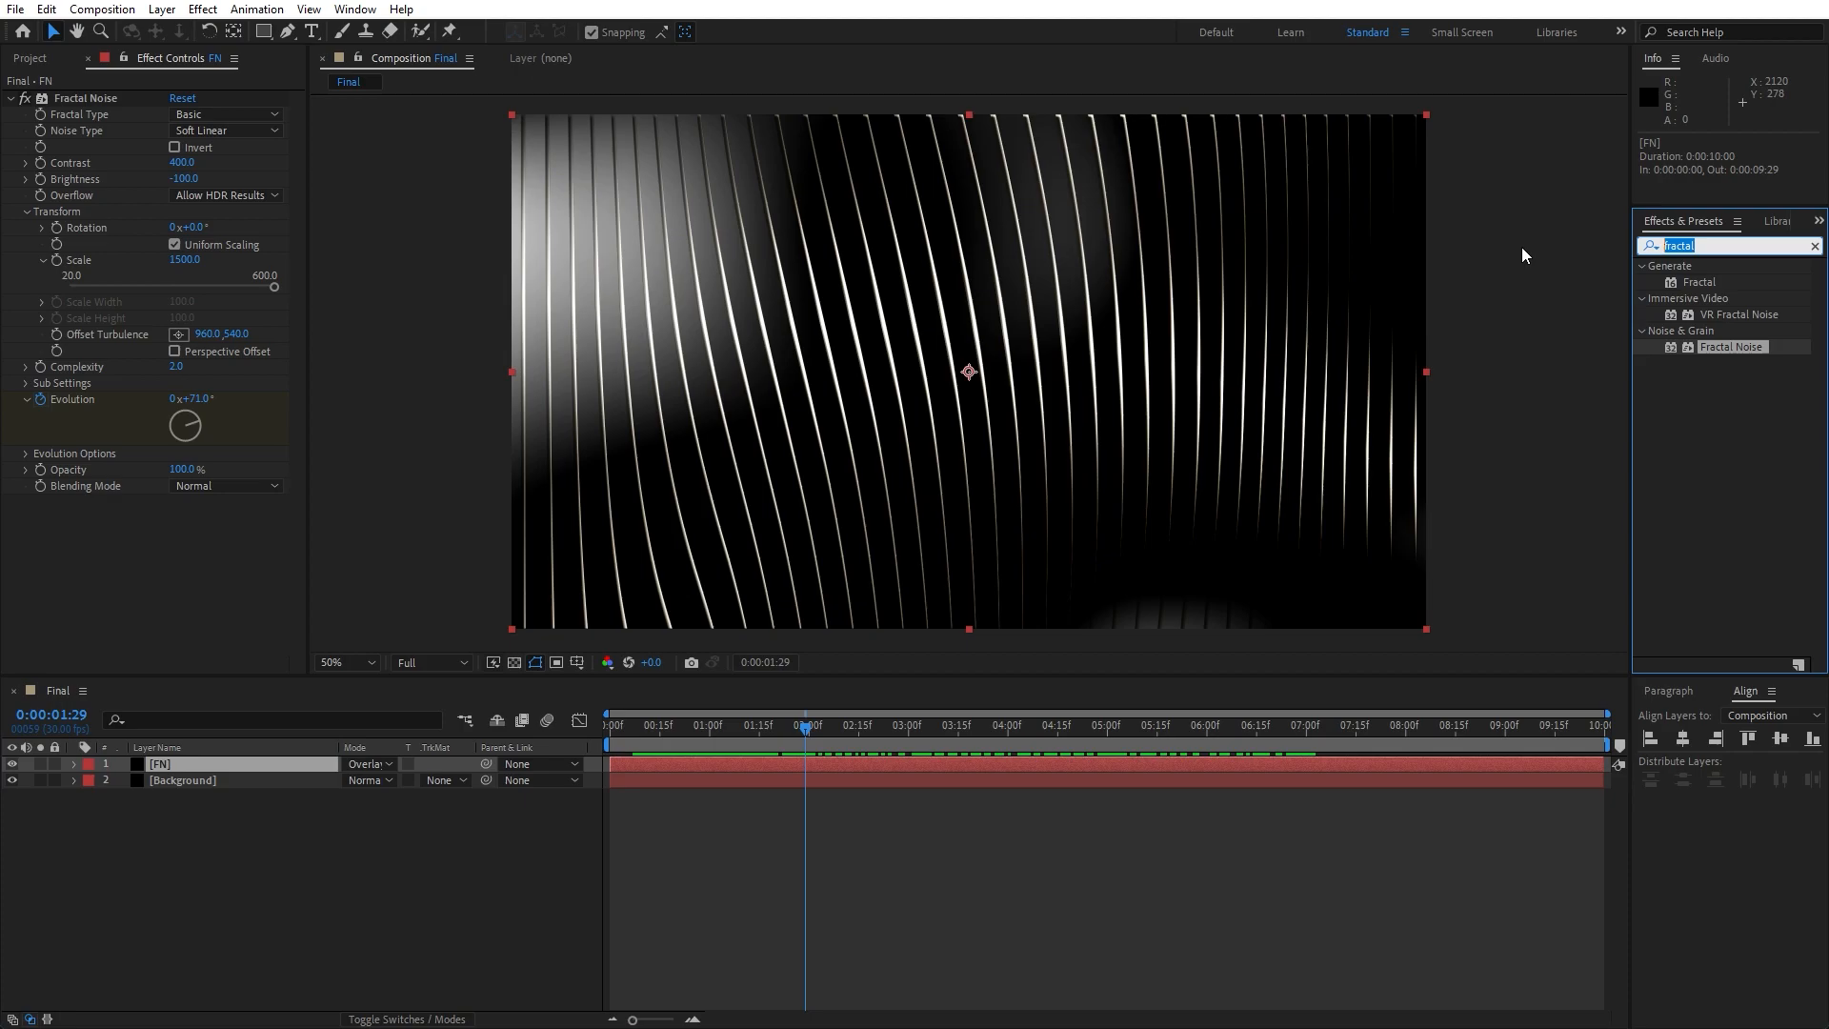
pyautogui.write('tint')
pyautogui.moveTo(1708, 331); pyautogui.dragTo(225, 762)
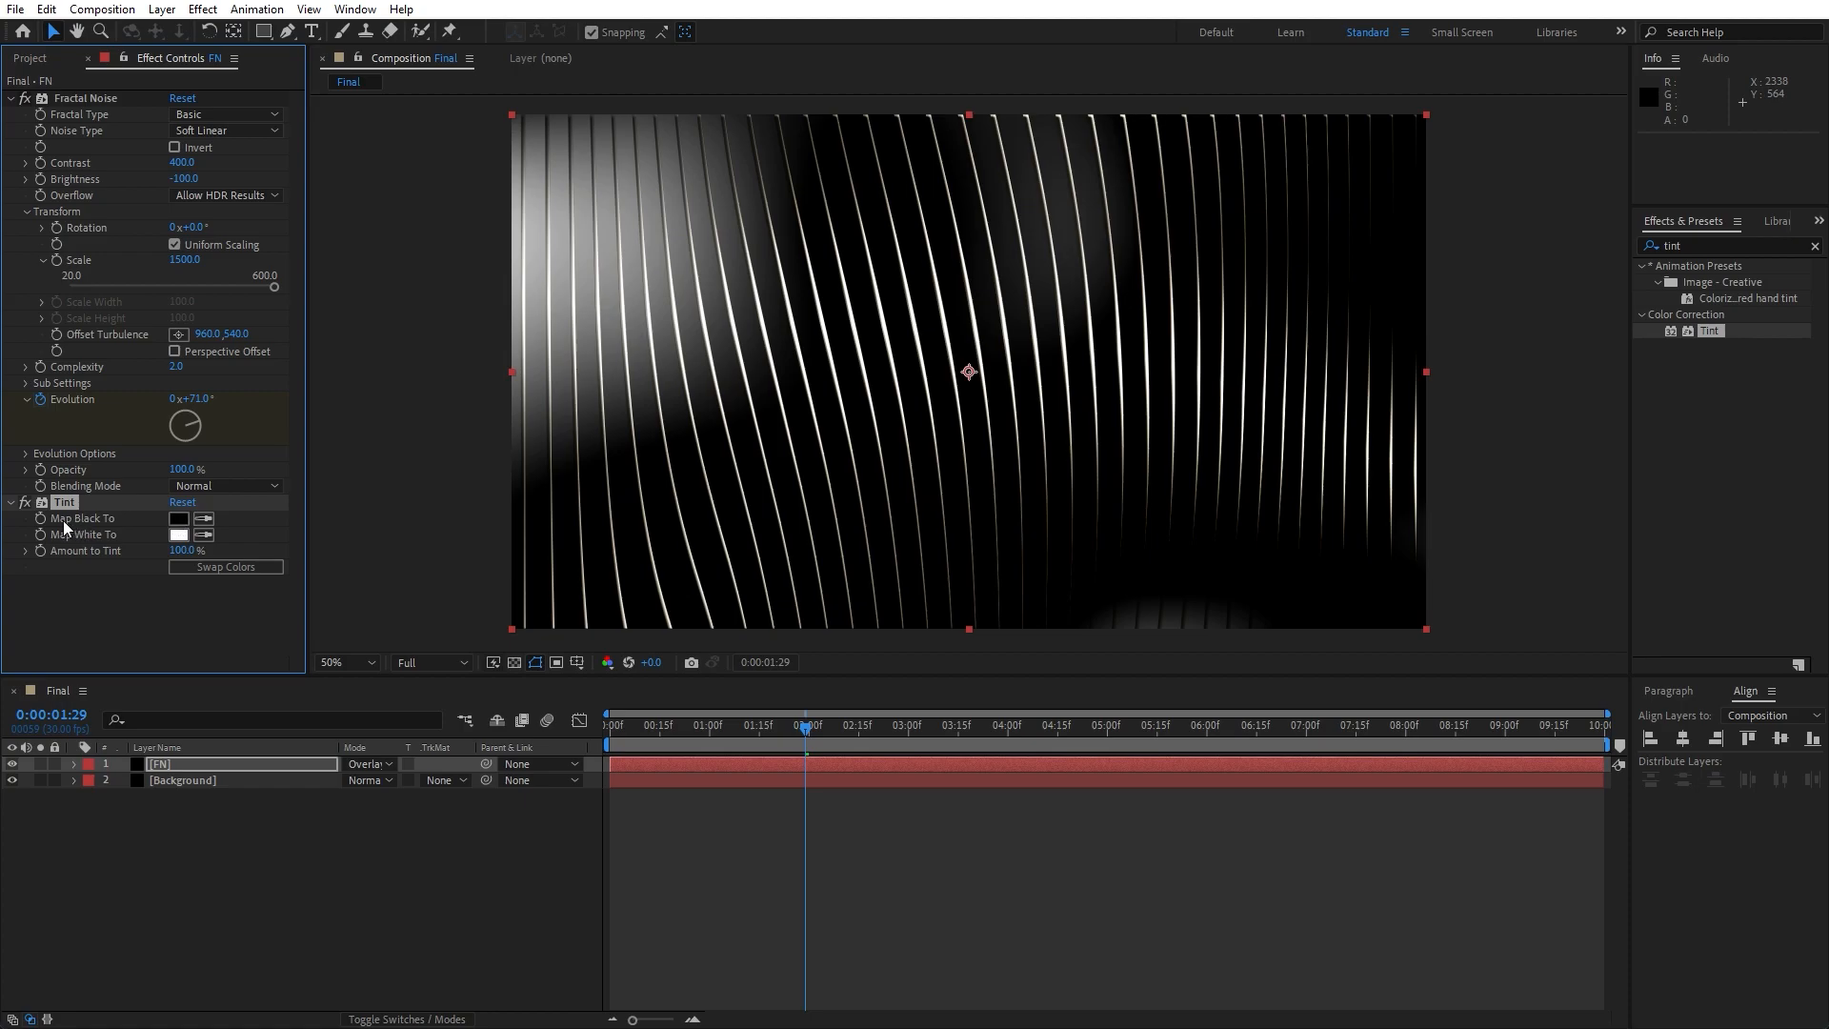
pyautogui.click(178, 519)
pyautogui.moveTo(1149, 920); pyautogui.dragTo(1062, 911)
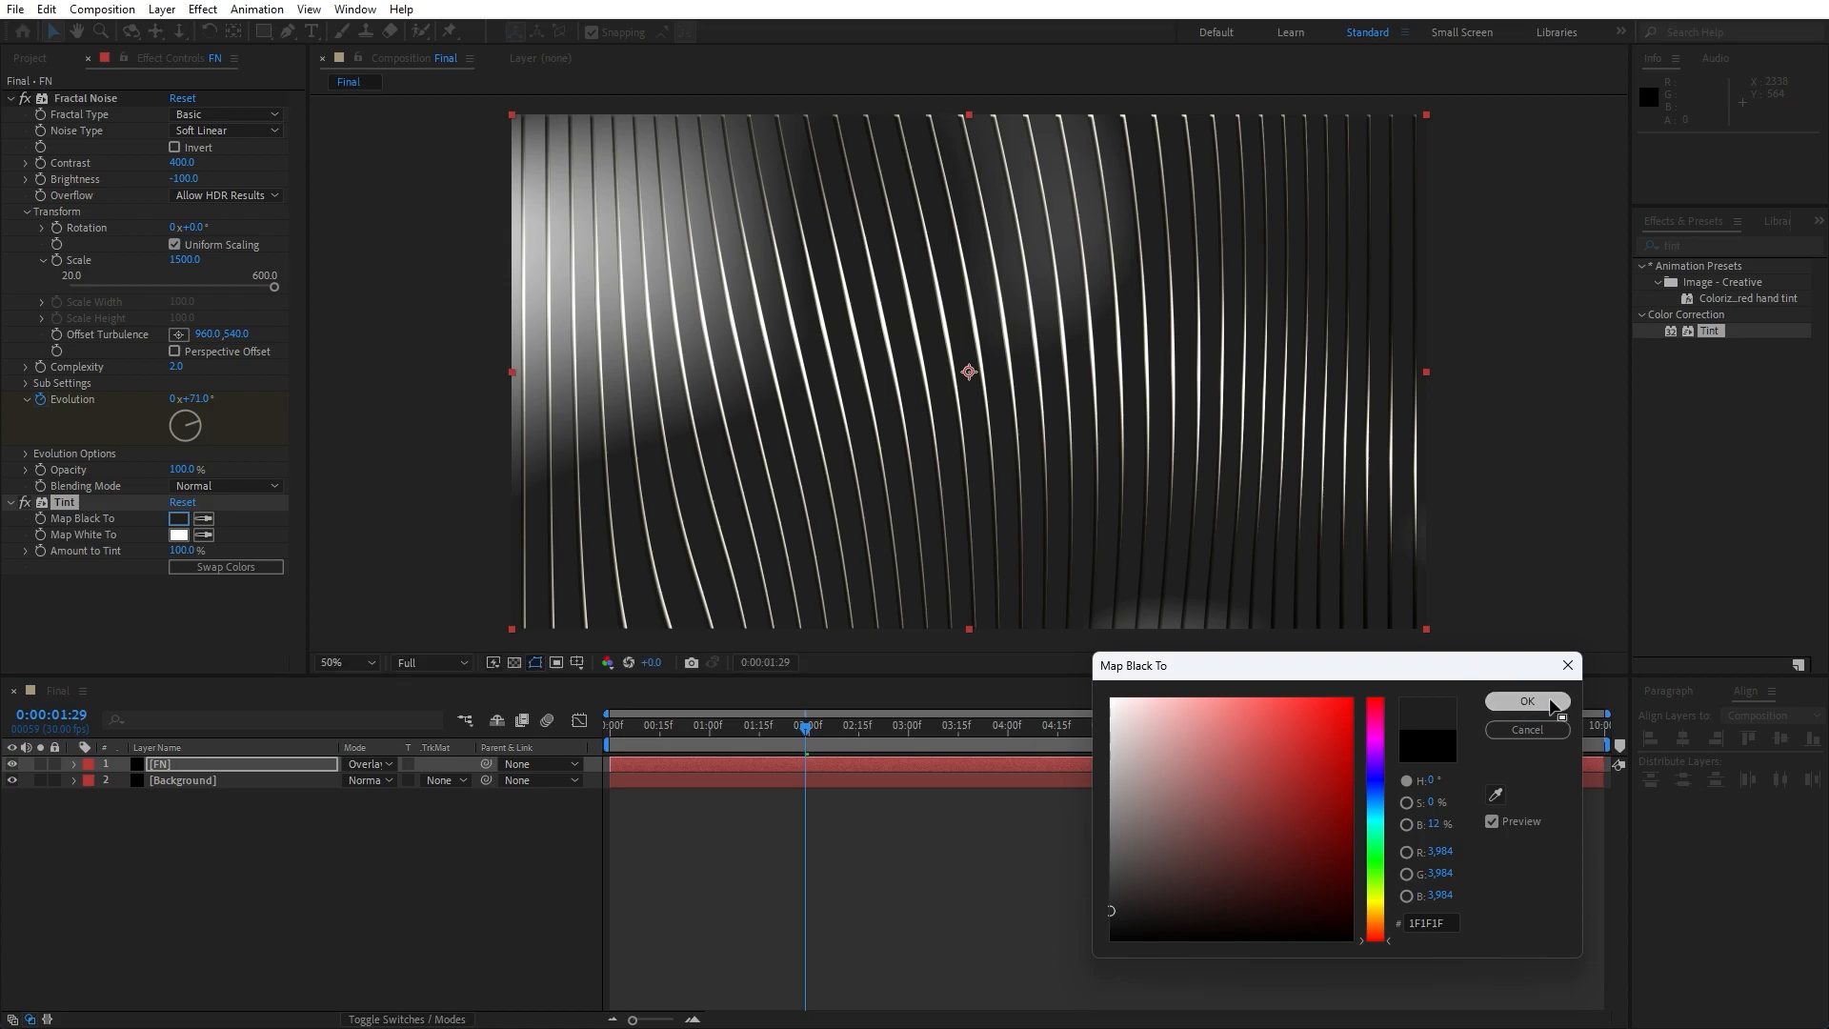
pyautogui.click(1535, 702)
# Map Tint's white to grey 656565, then preview the animation and place the playhead at 0:00:03:16.
pyautogui.moveTo(1154, 927); pyautogui.dragTo(1045, 824)
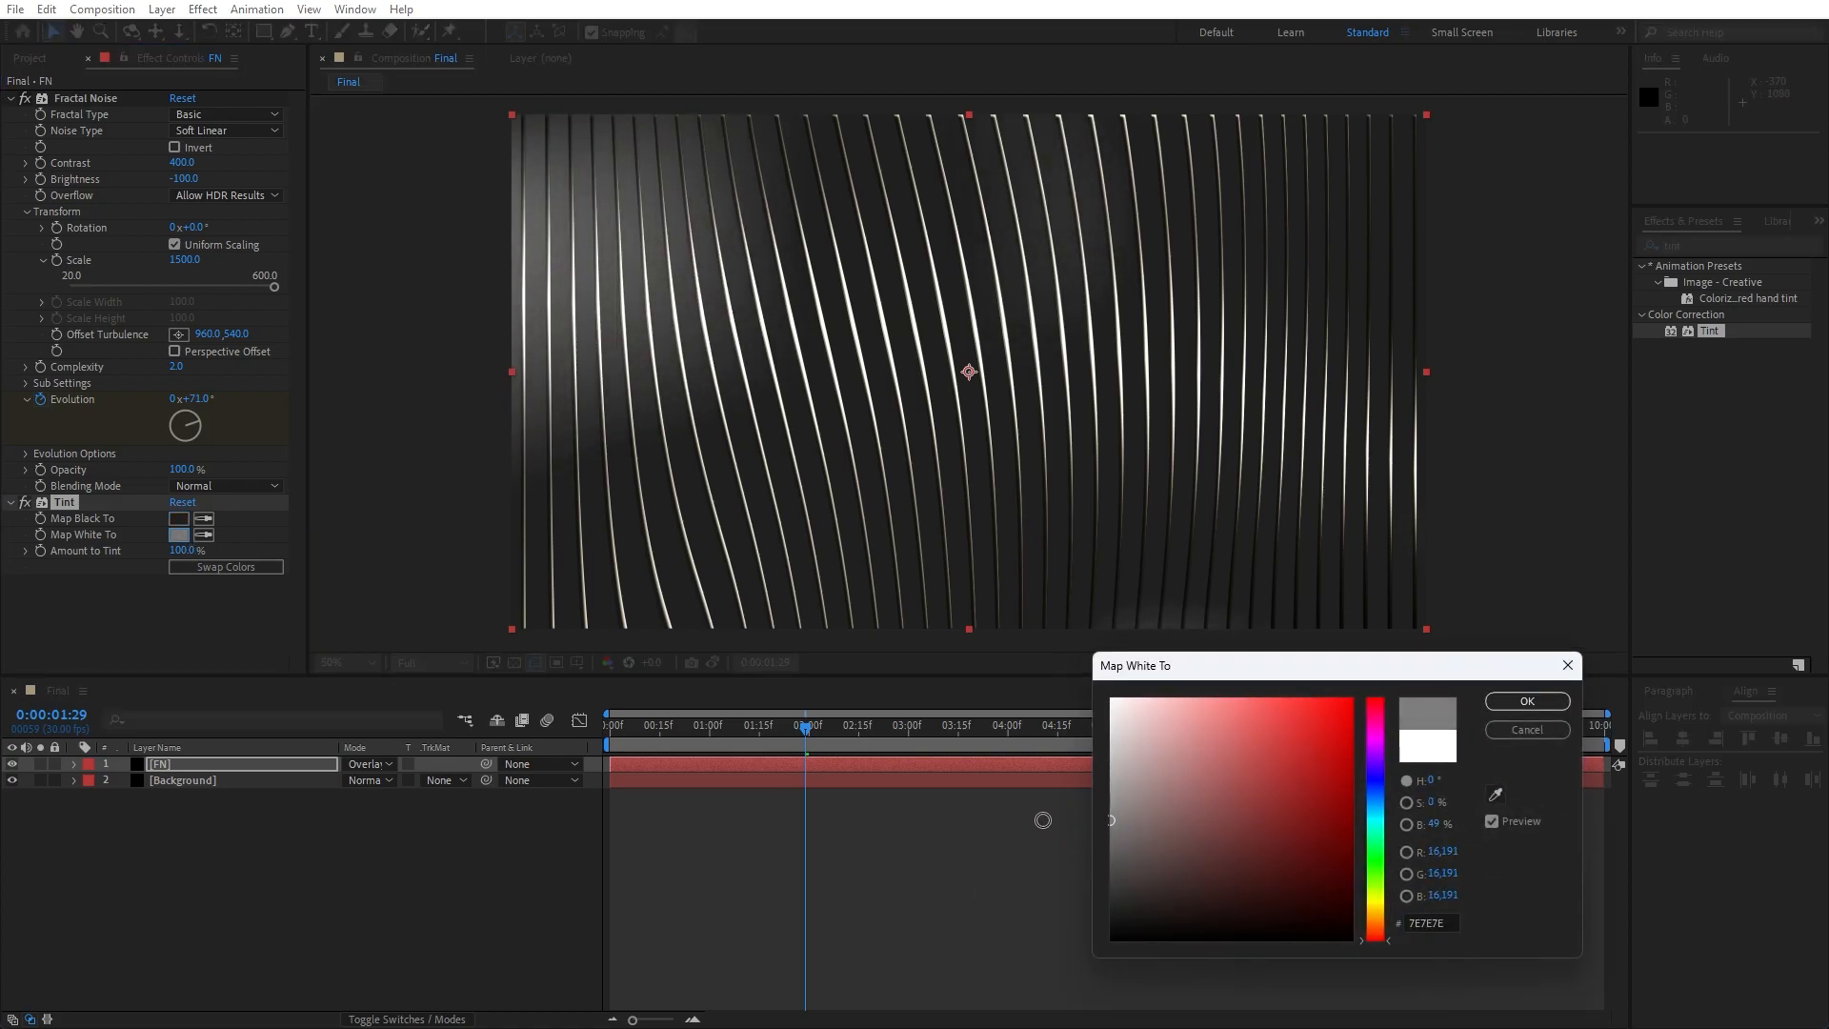
pyautogui.moveTo(1037, 834); pyautogui.dragTo(1032, 844)
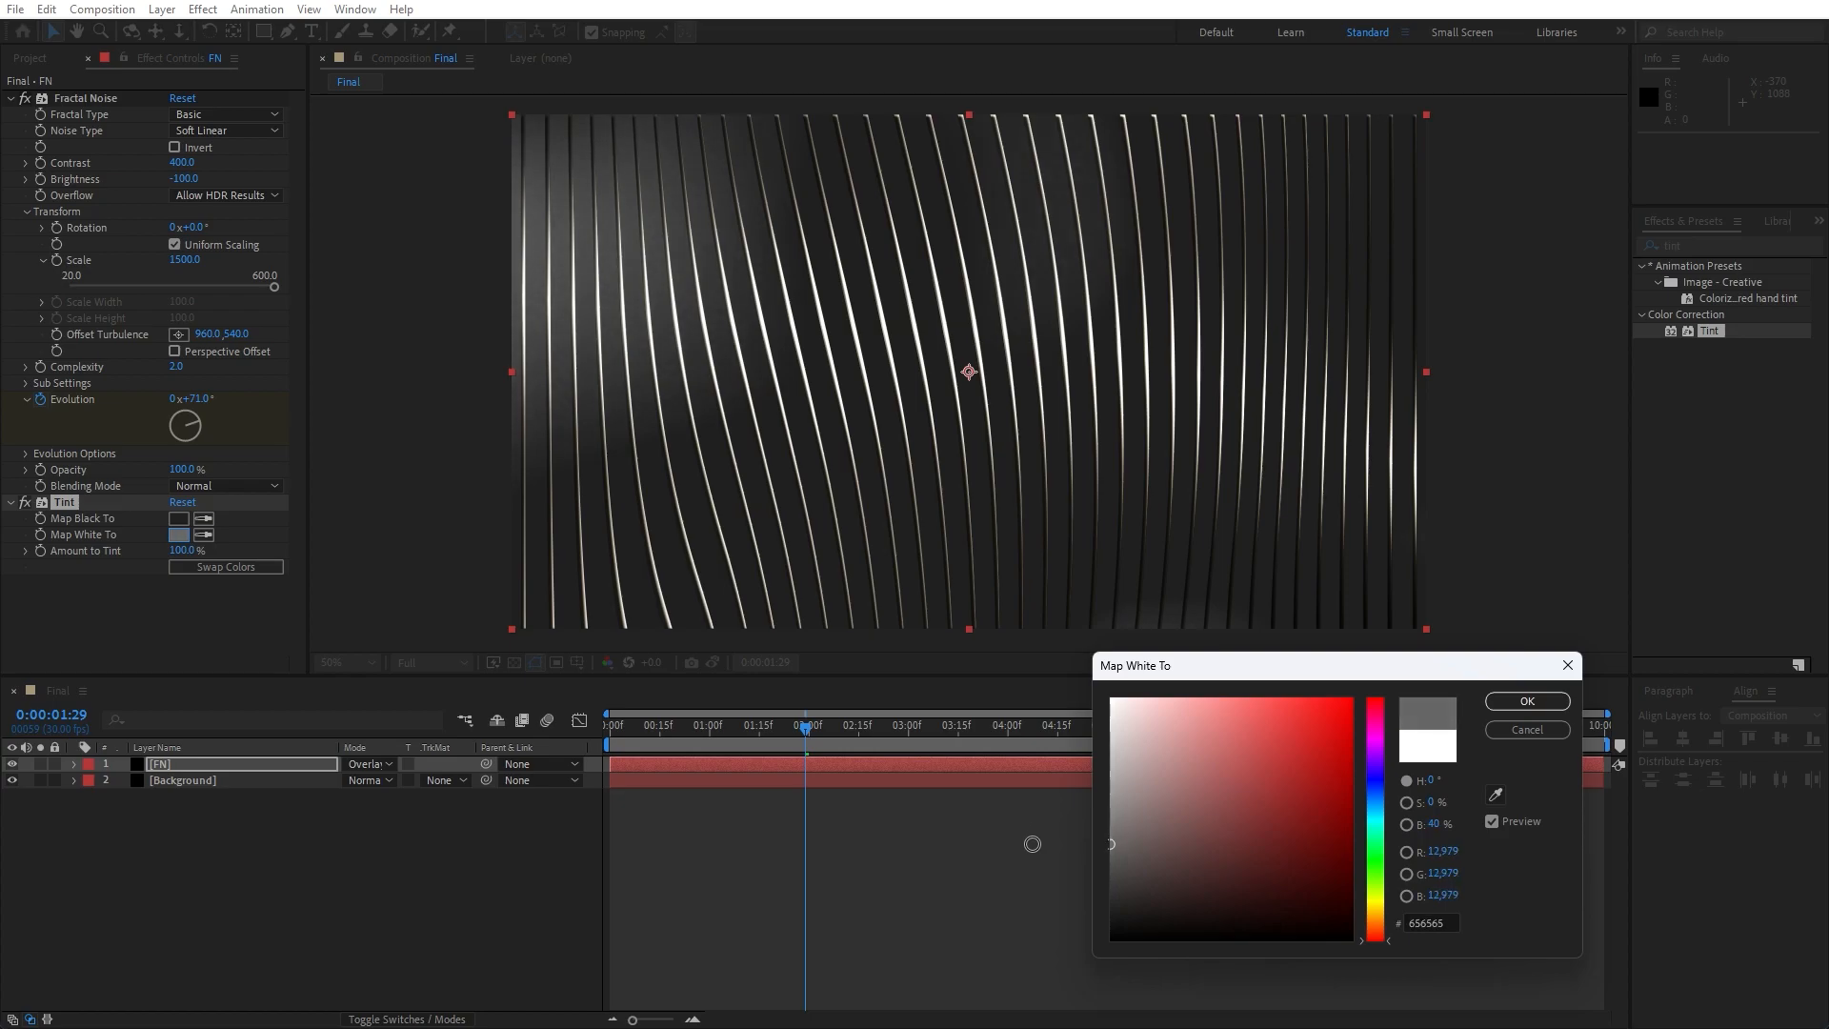
pyautogui.click(1510, 703)
pyautogui.press('space')
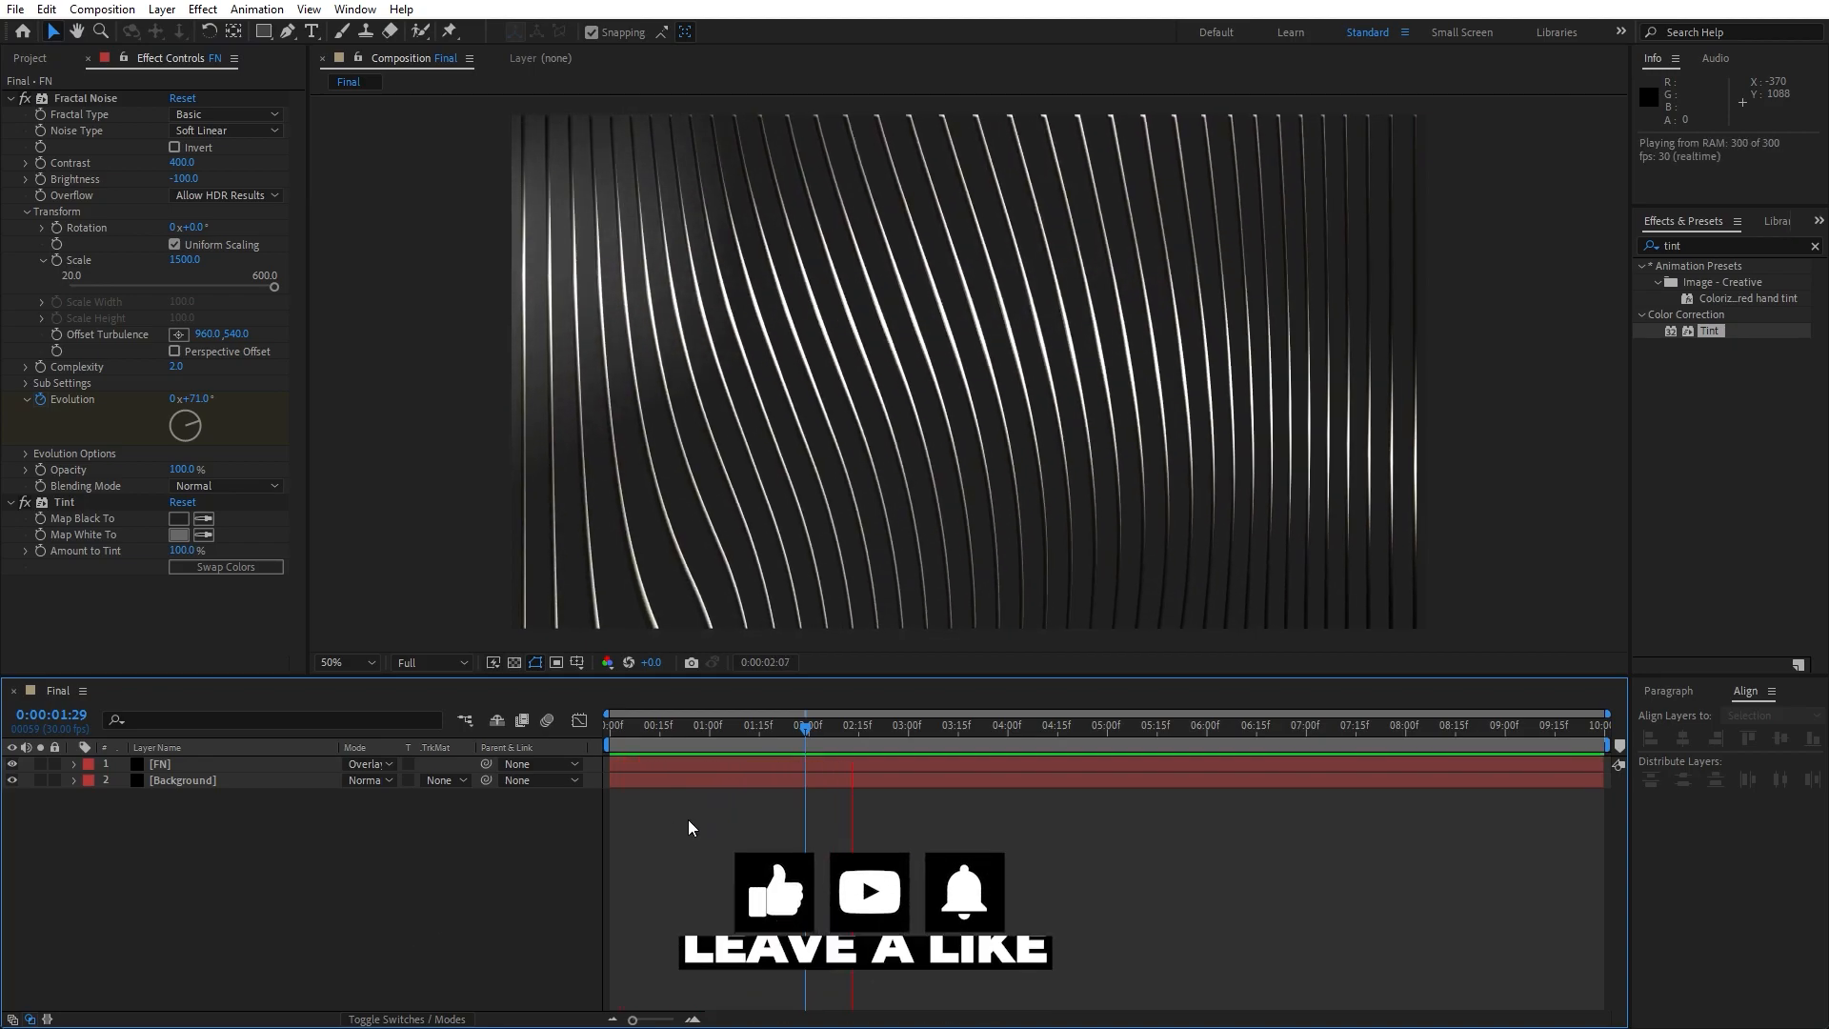
pyautogui.click(961, 725)
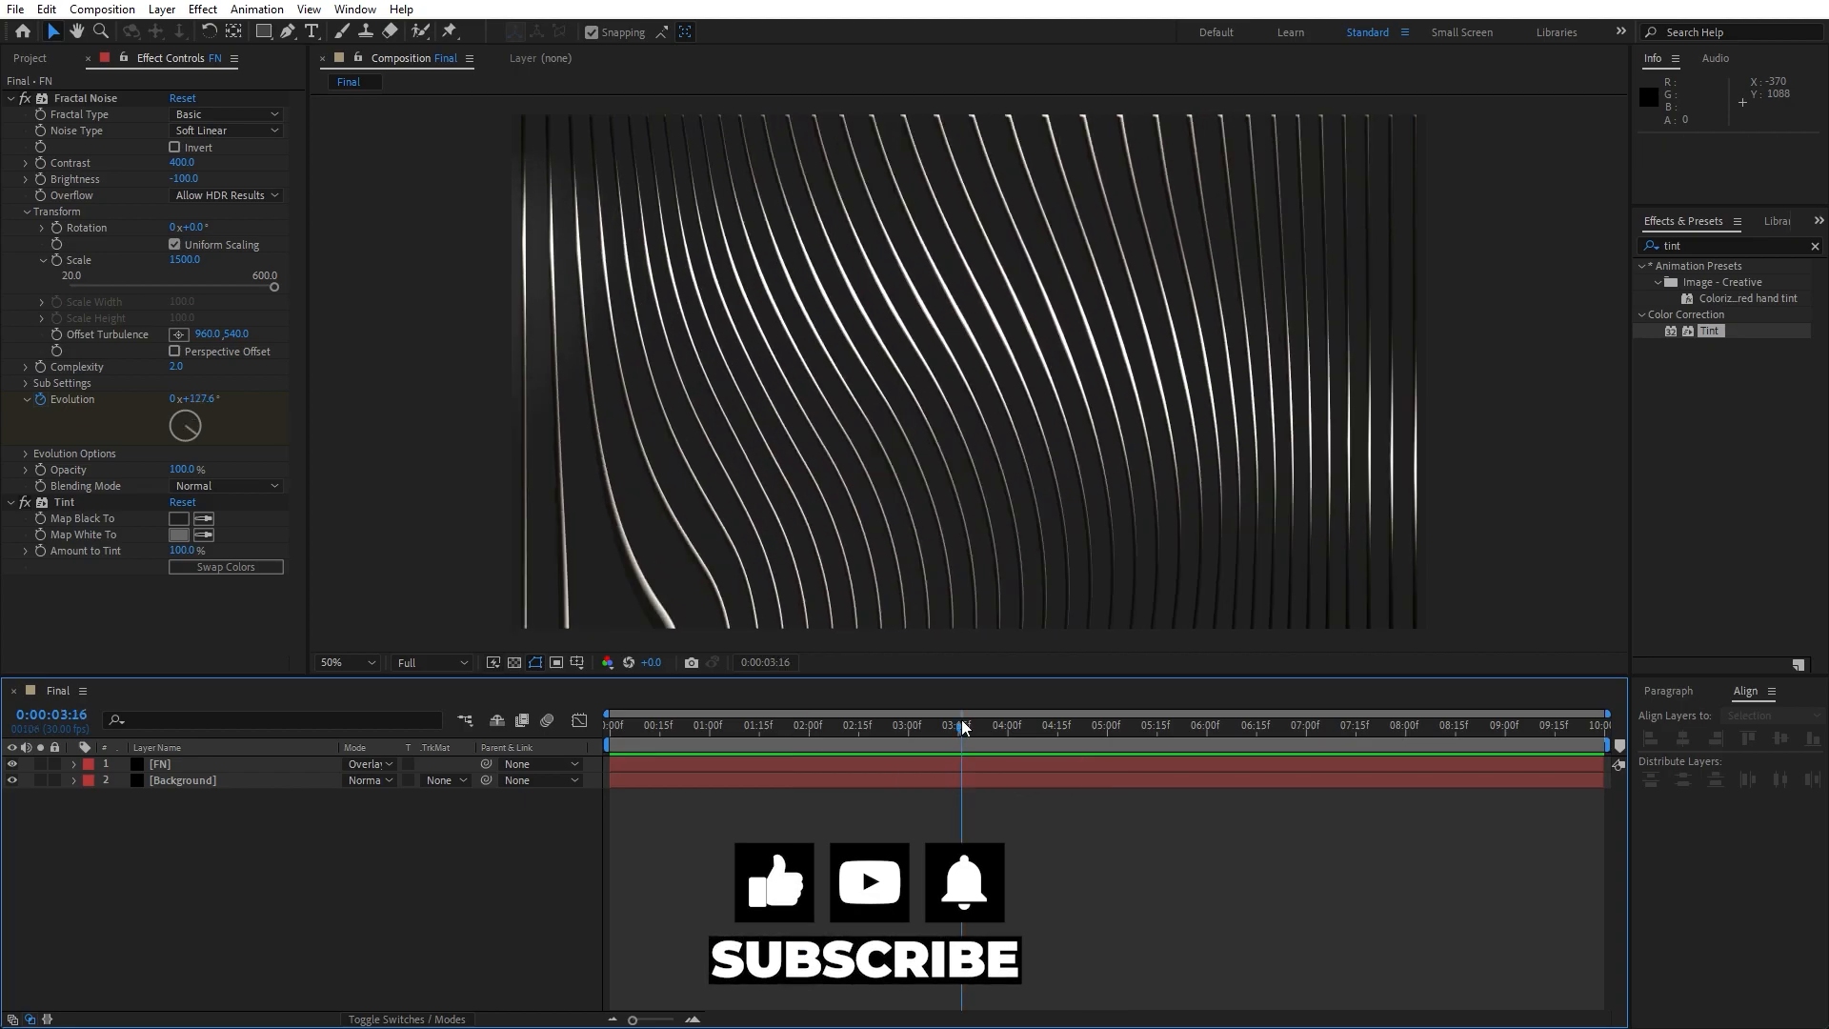
# Create a text layer reading ANIMATION and center it horizontally and vertically in the composition.
pyautogui.click(310, 32)
pyautogui.click(860, 400)
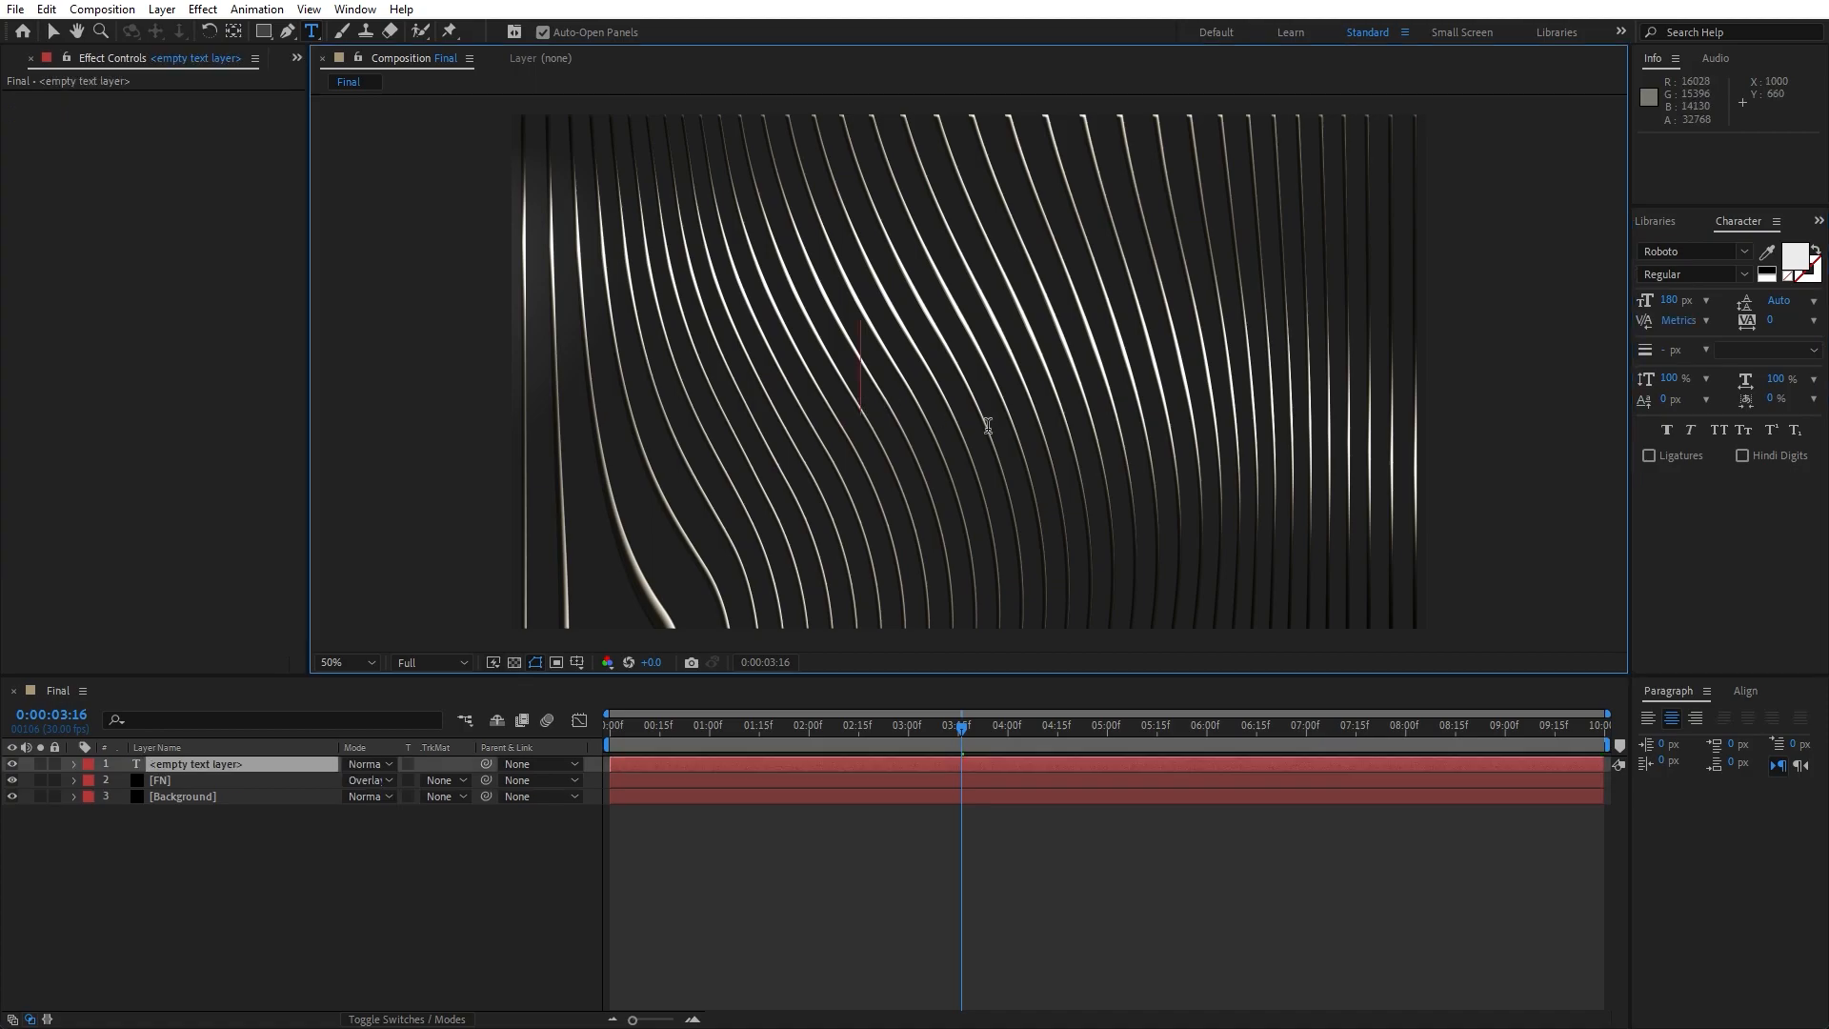
pyautogui.write('ANIMATION')
pyautogui.click(259, 890)
pyautogui.click(192, 767)
pyautogui.click(1746, 690)
pyautogui.click(1683, 738)
pyautogui.click(1780, 738)
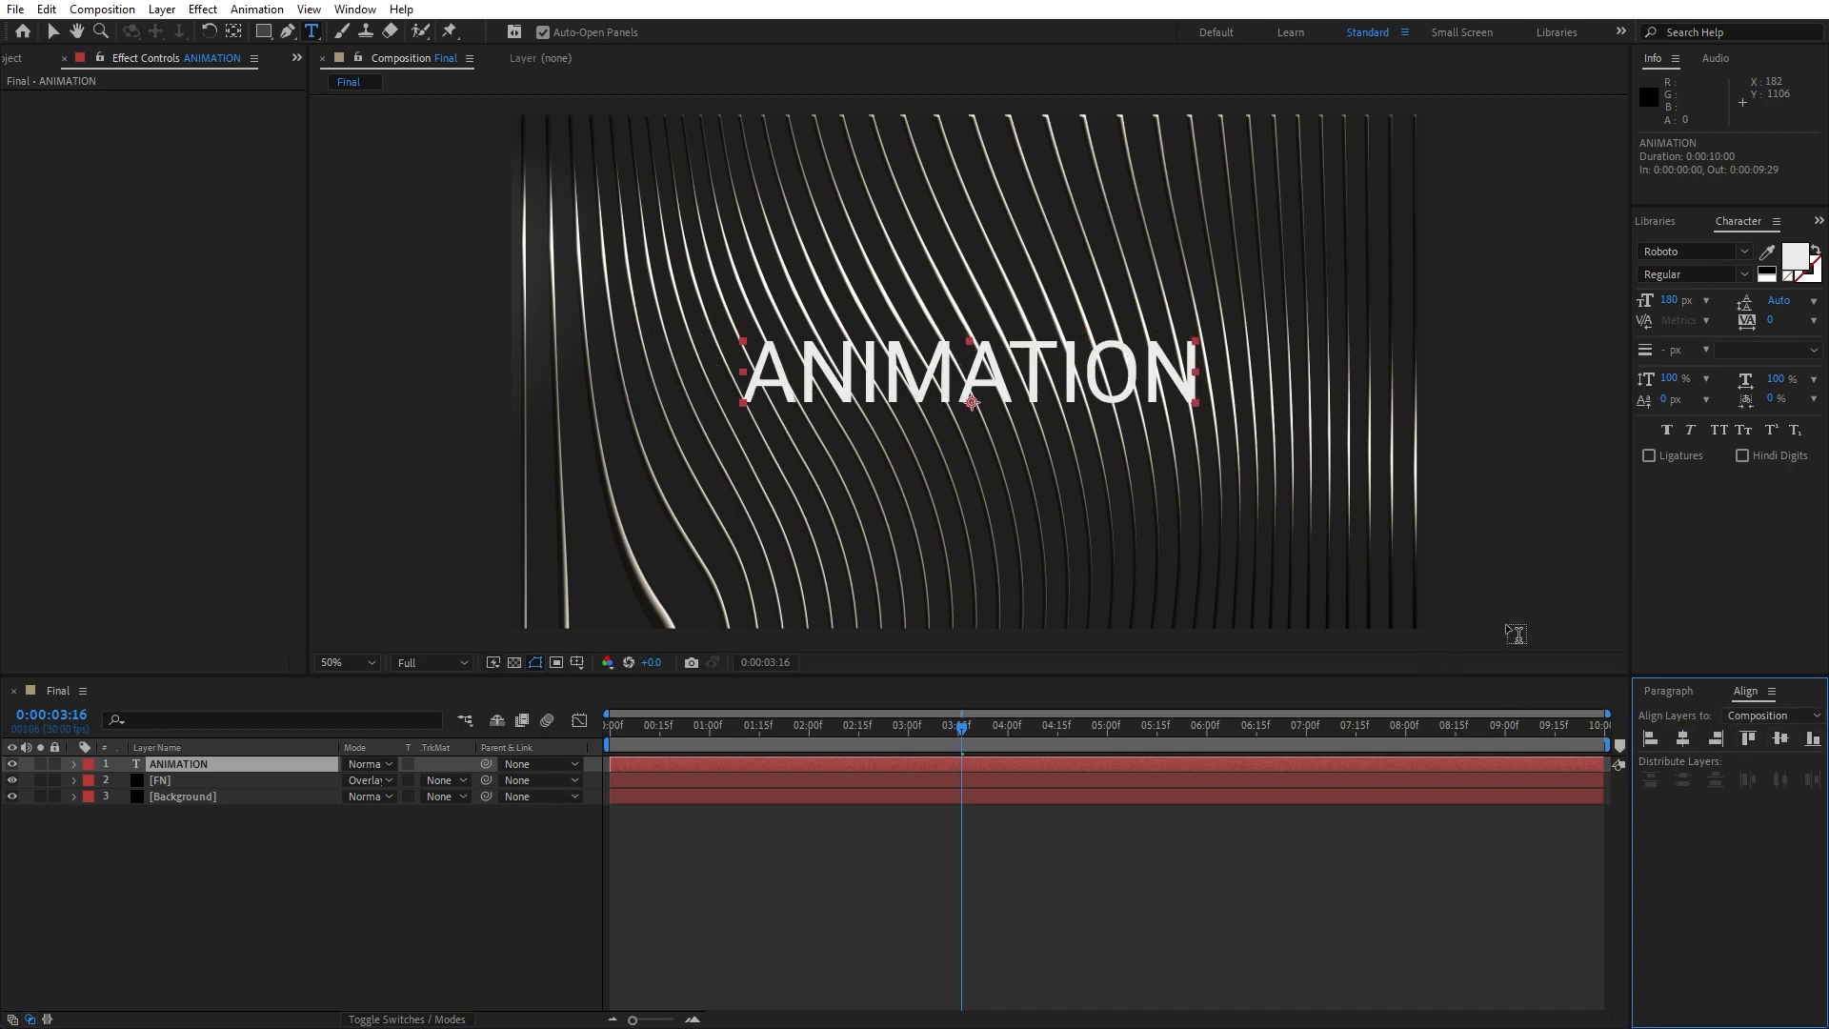
pyautogui.click(354, 9)
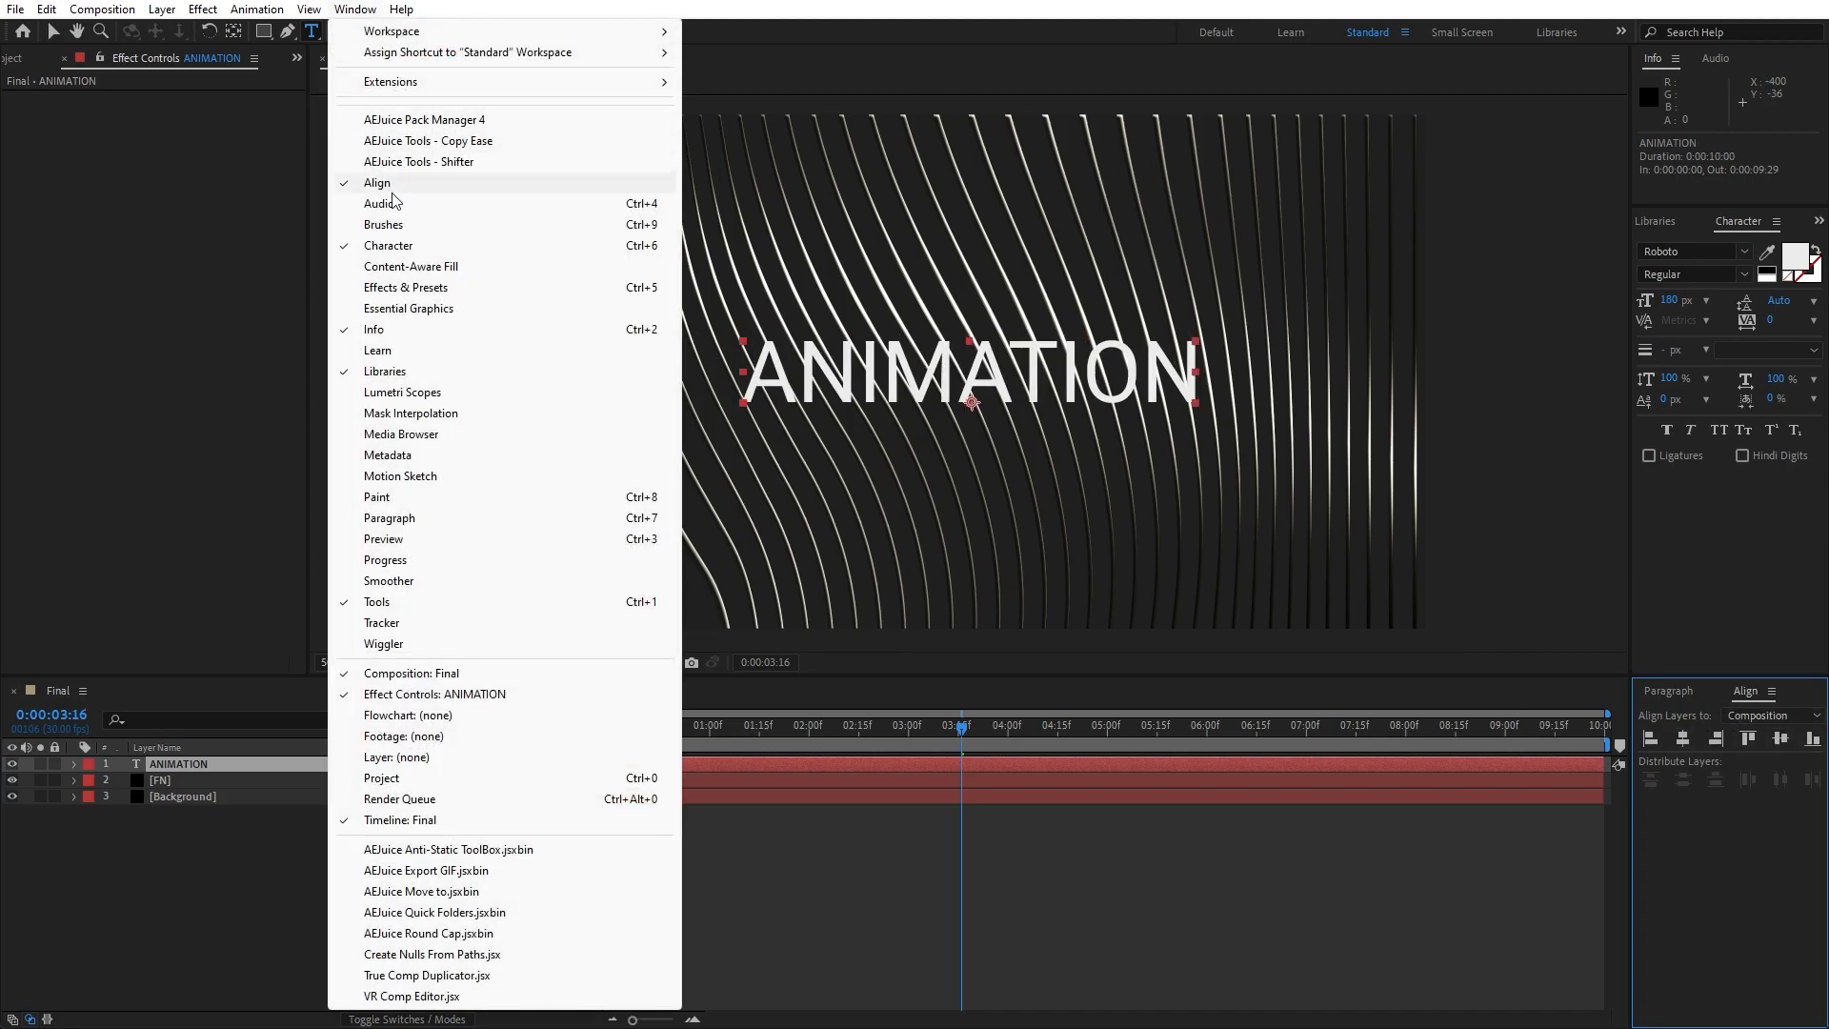
pyautogui.click(86, 946)
pyautogui.click(175, 767)
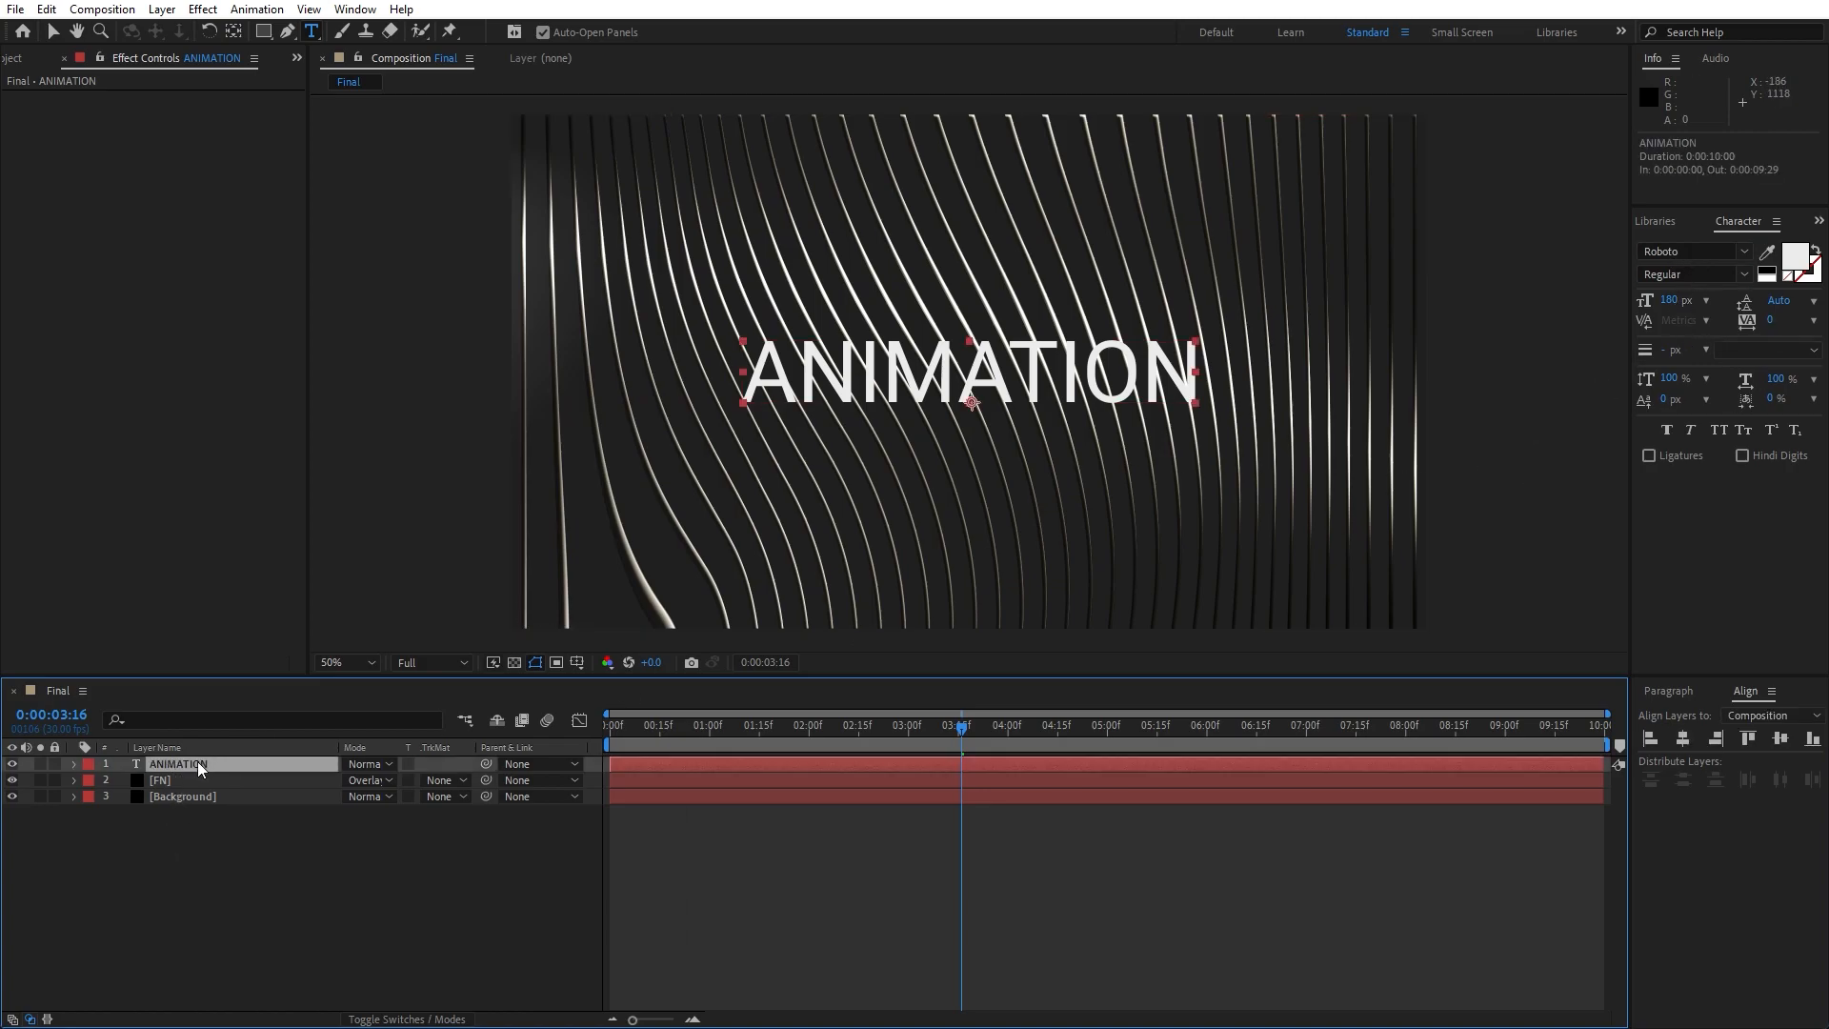
# Return the playhead to the start and add a Tracking animator to the ANIMATION text layer.
pyautogui.press('Home')
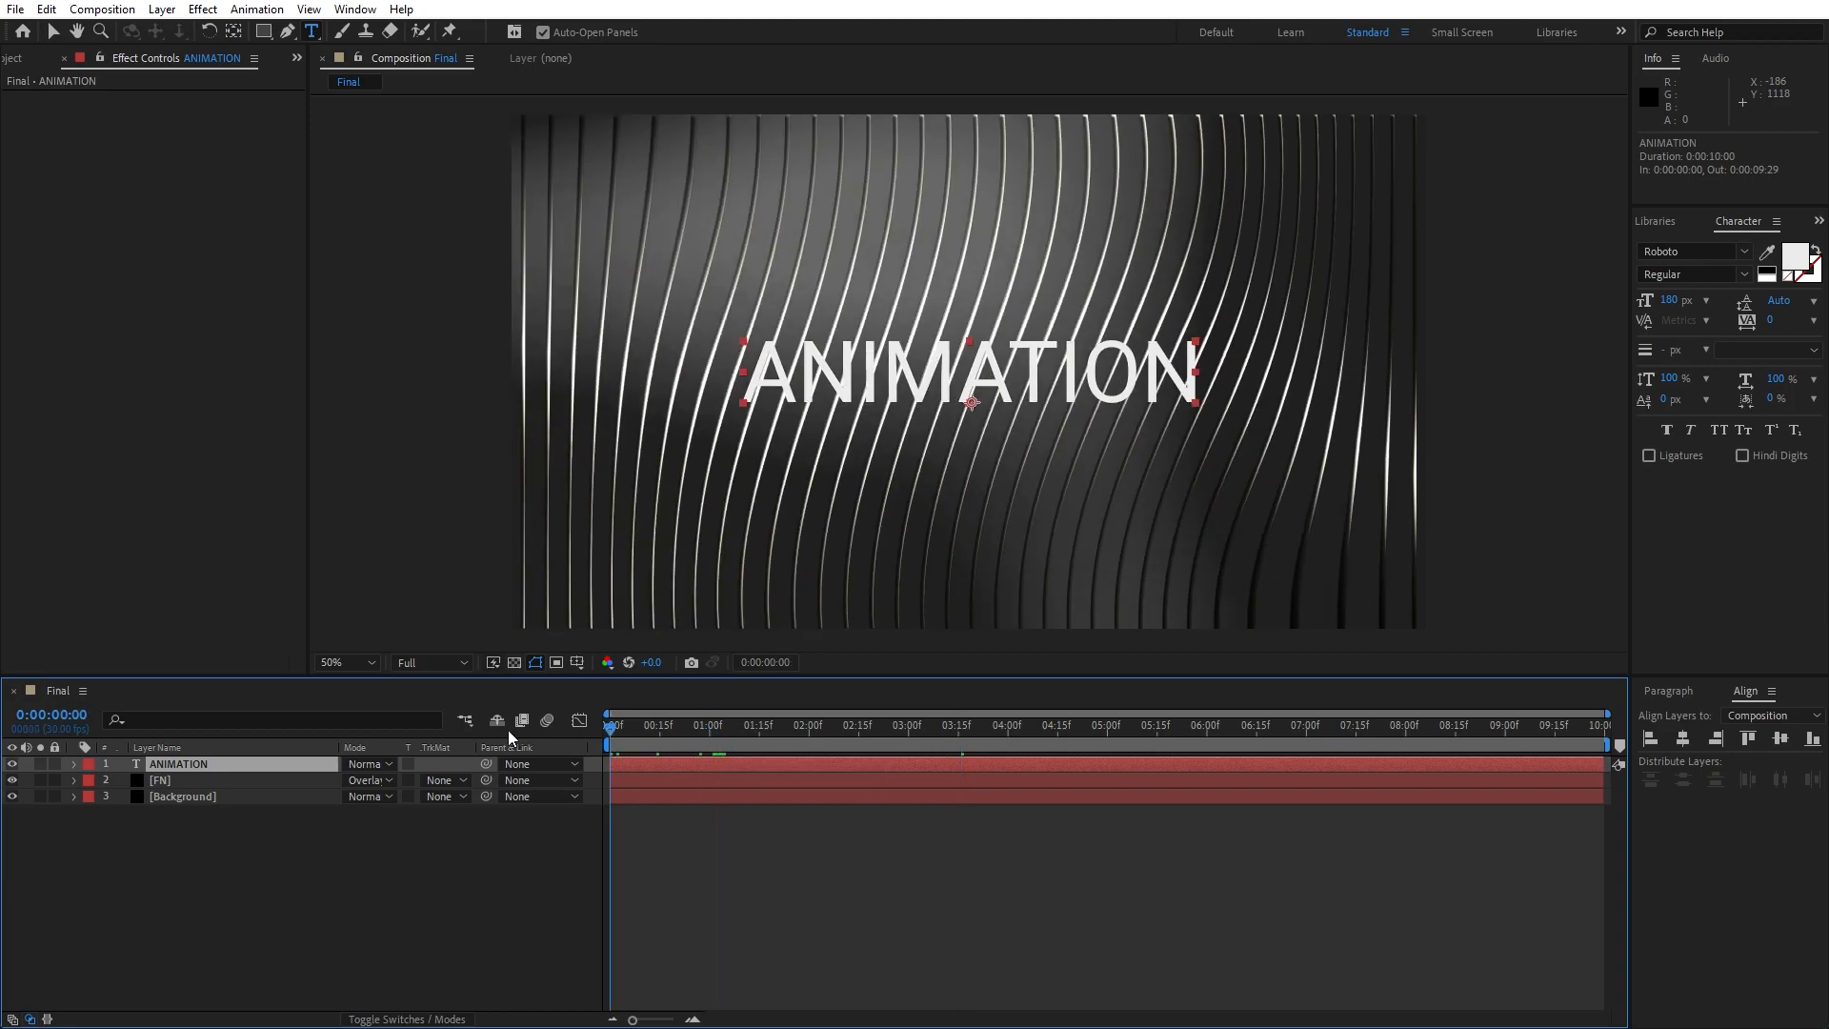
pyautogui.click(74, 765)
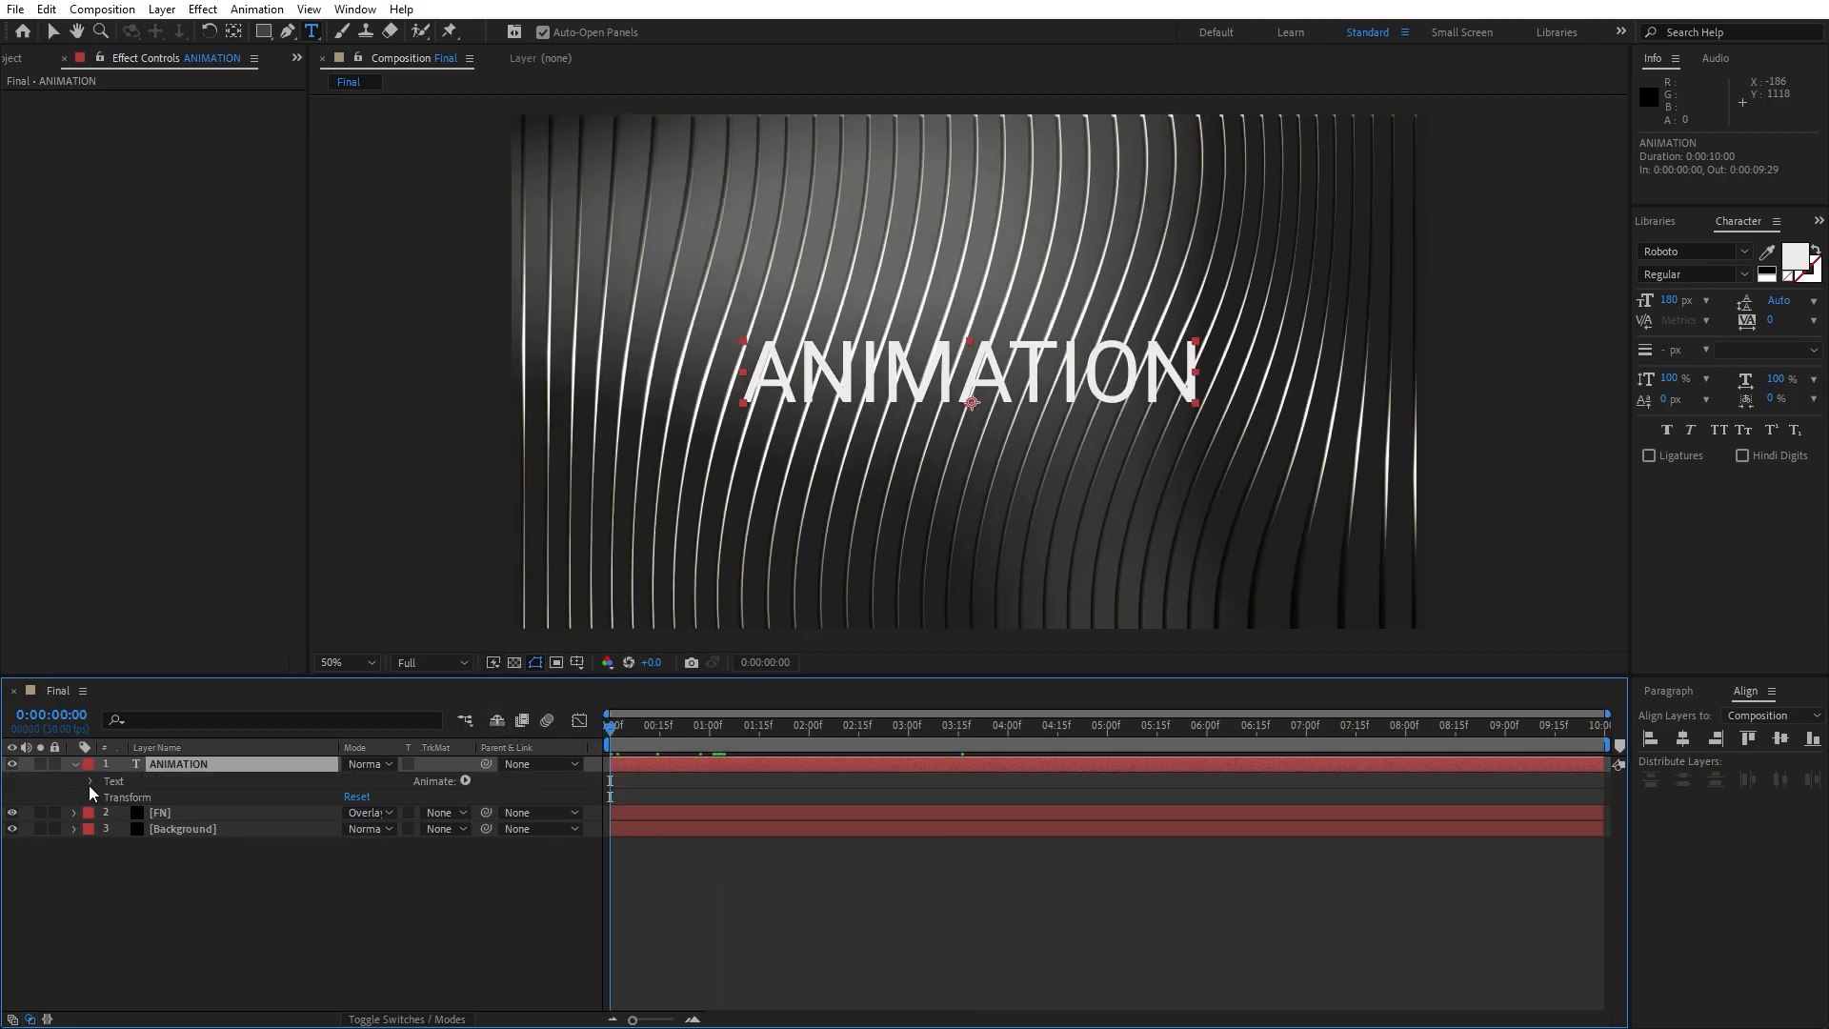
pyautogui.click(464, 780)
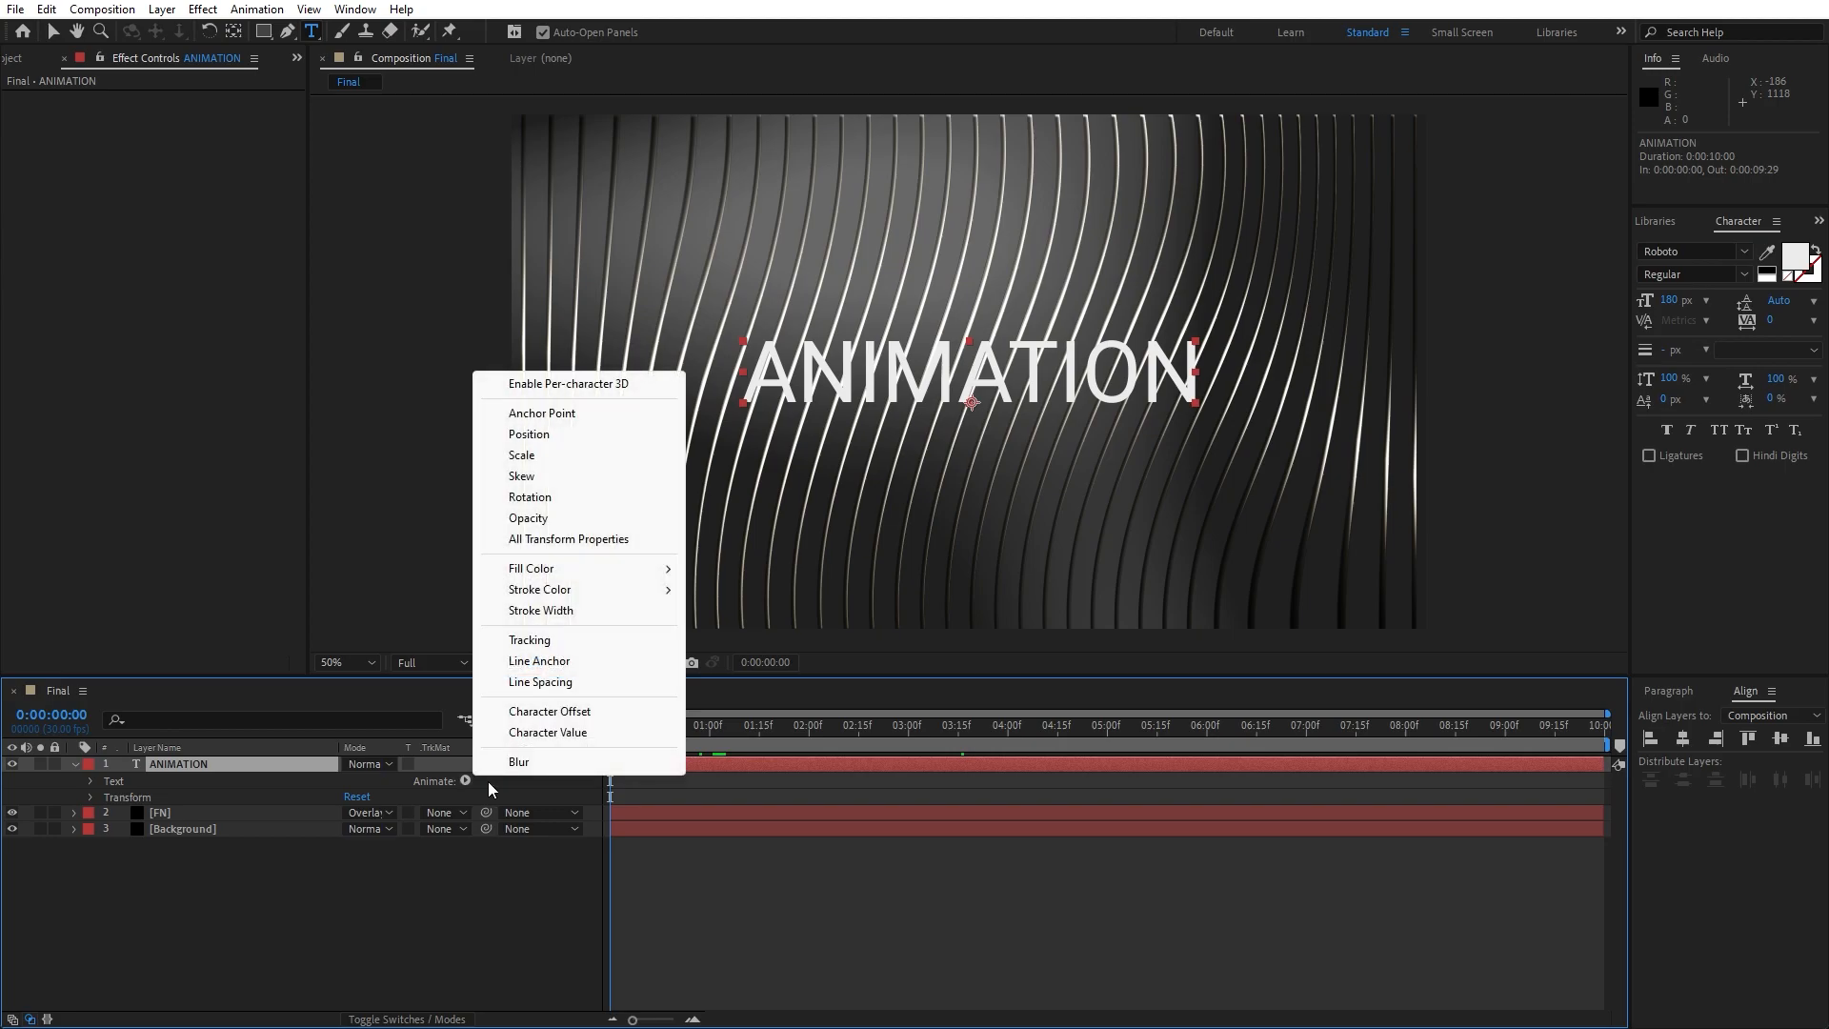
pyautogui.click(560, 635)
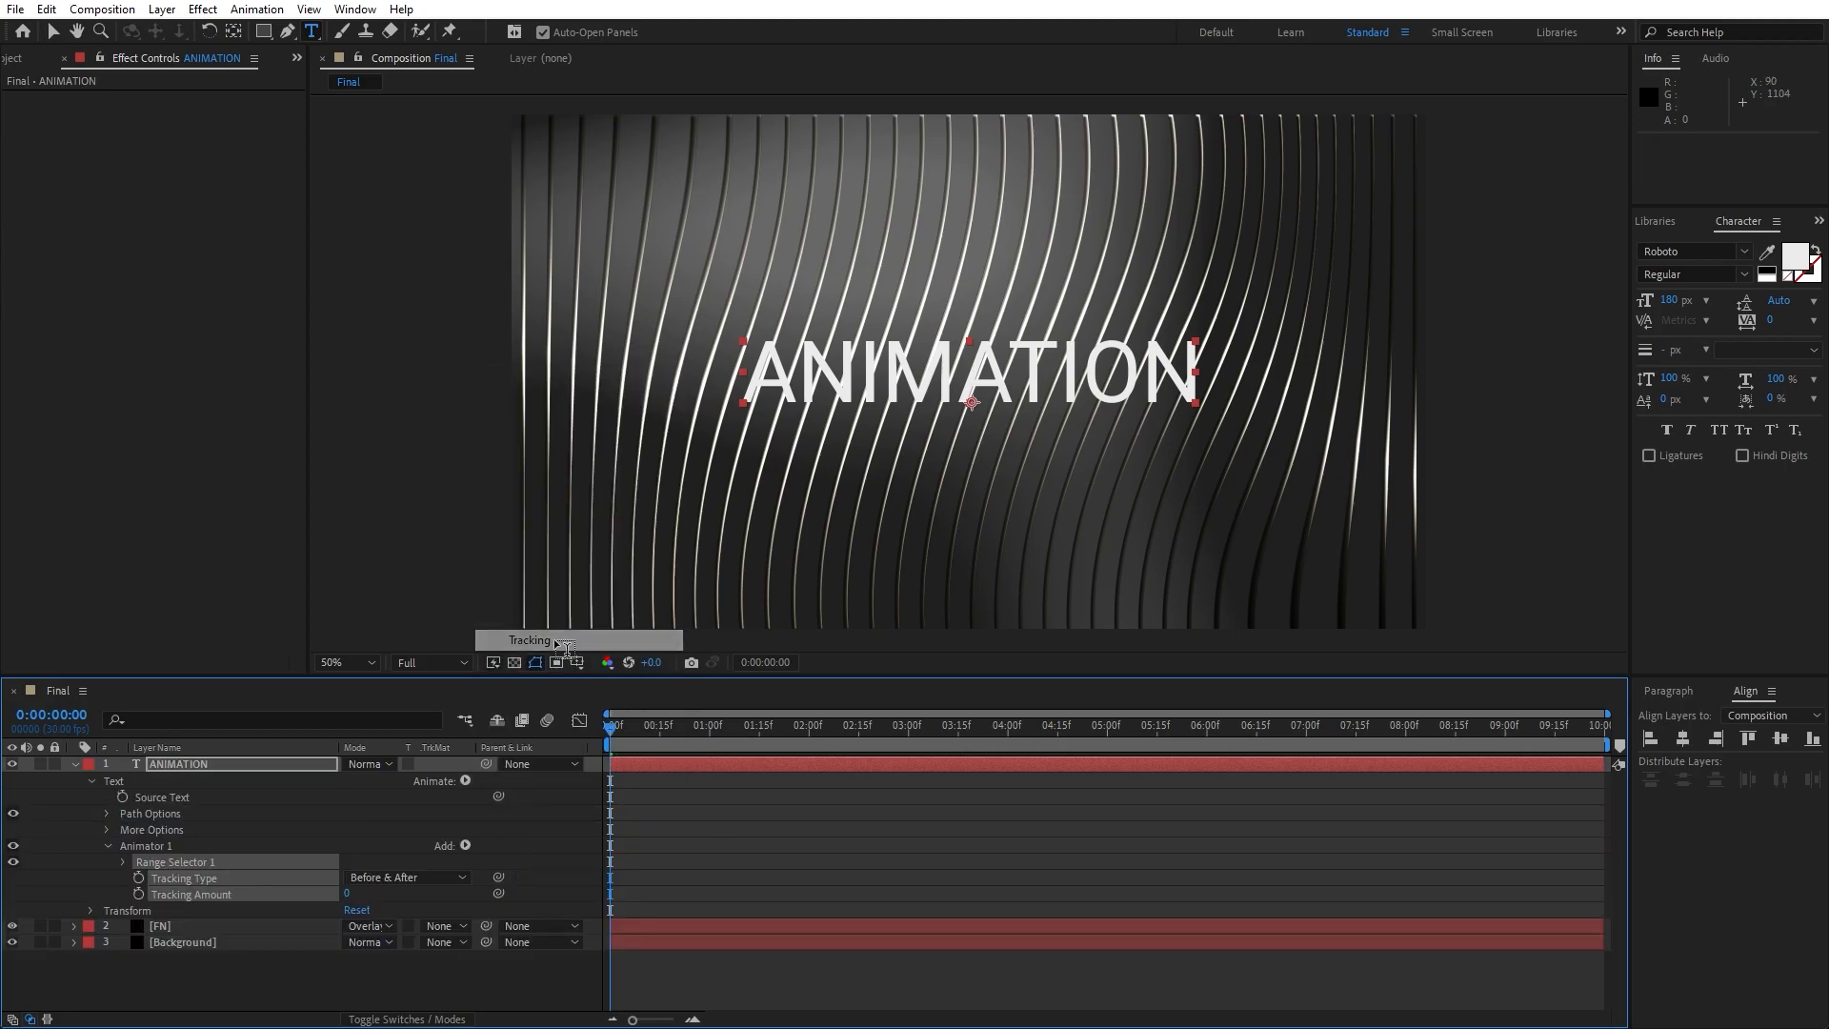
pyautogui.click(264, 982)
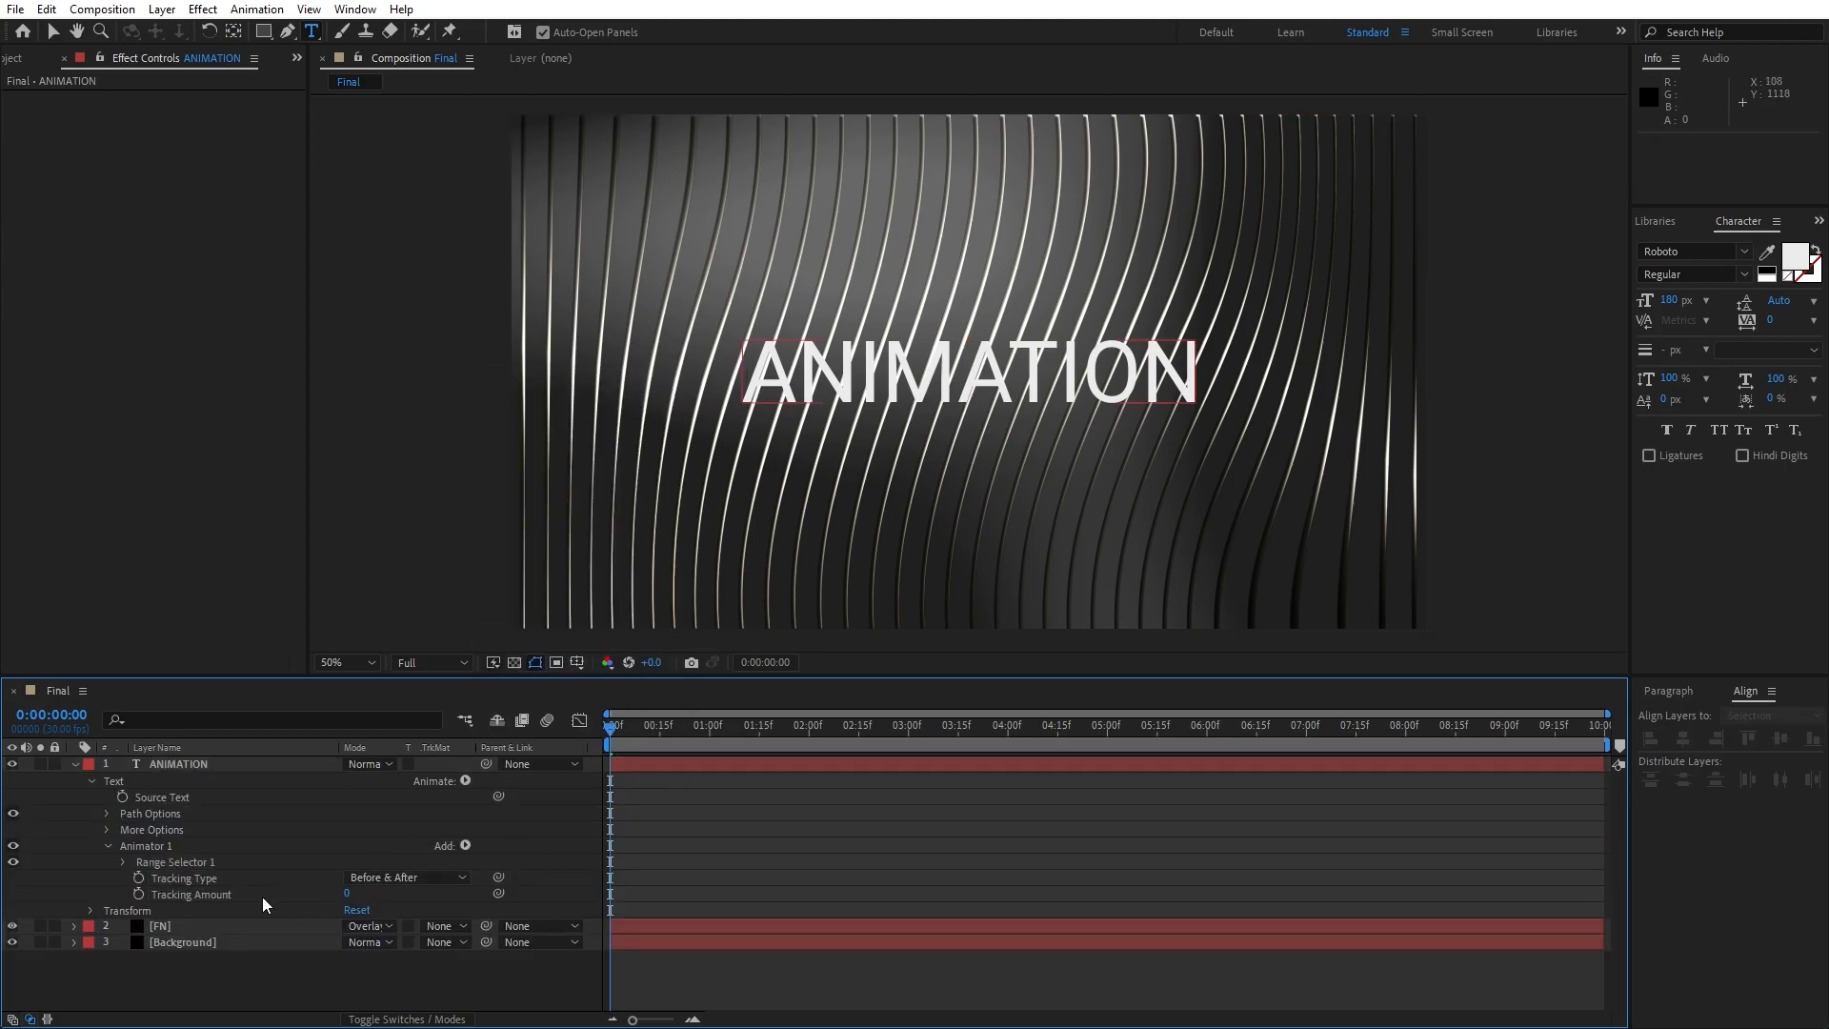
# Animate the text's Tracking Amount from 100 at the start to 0 at 0:00:09:29.
pyautogui.click(139, 895)
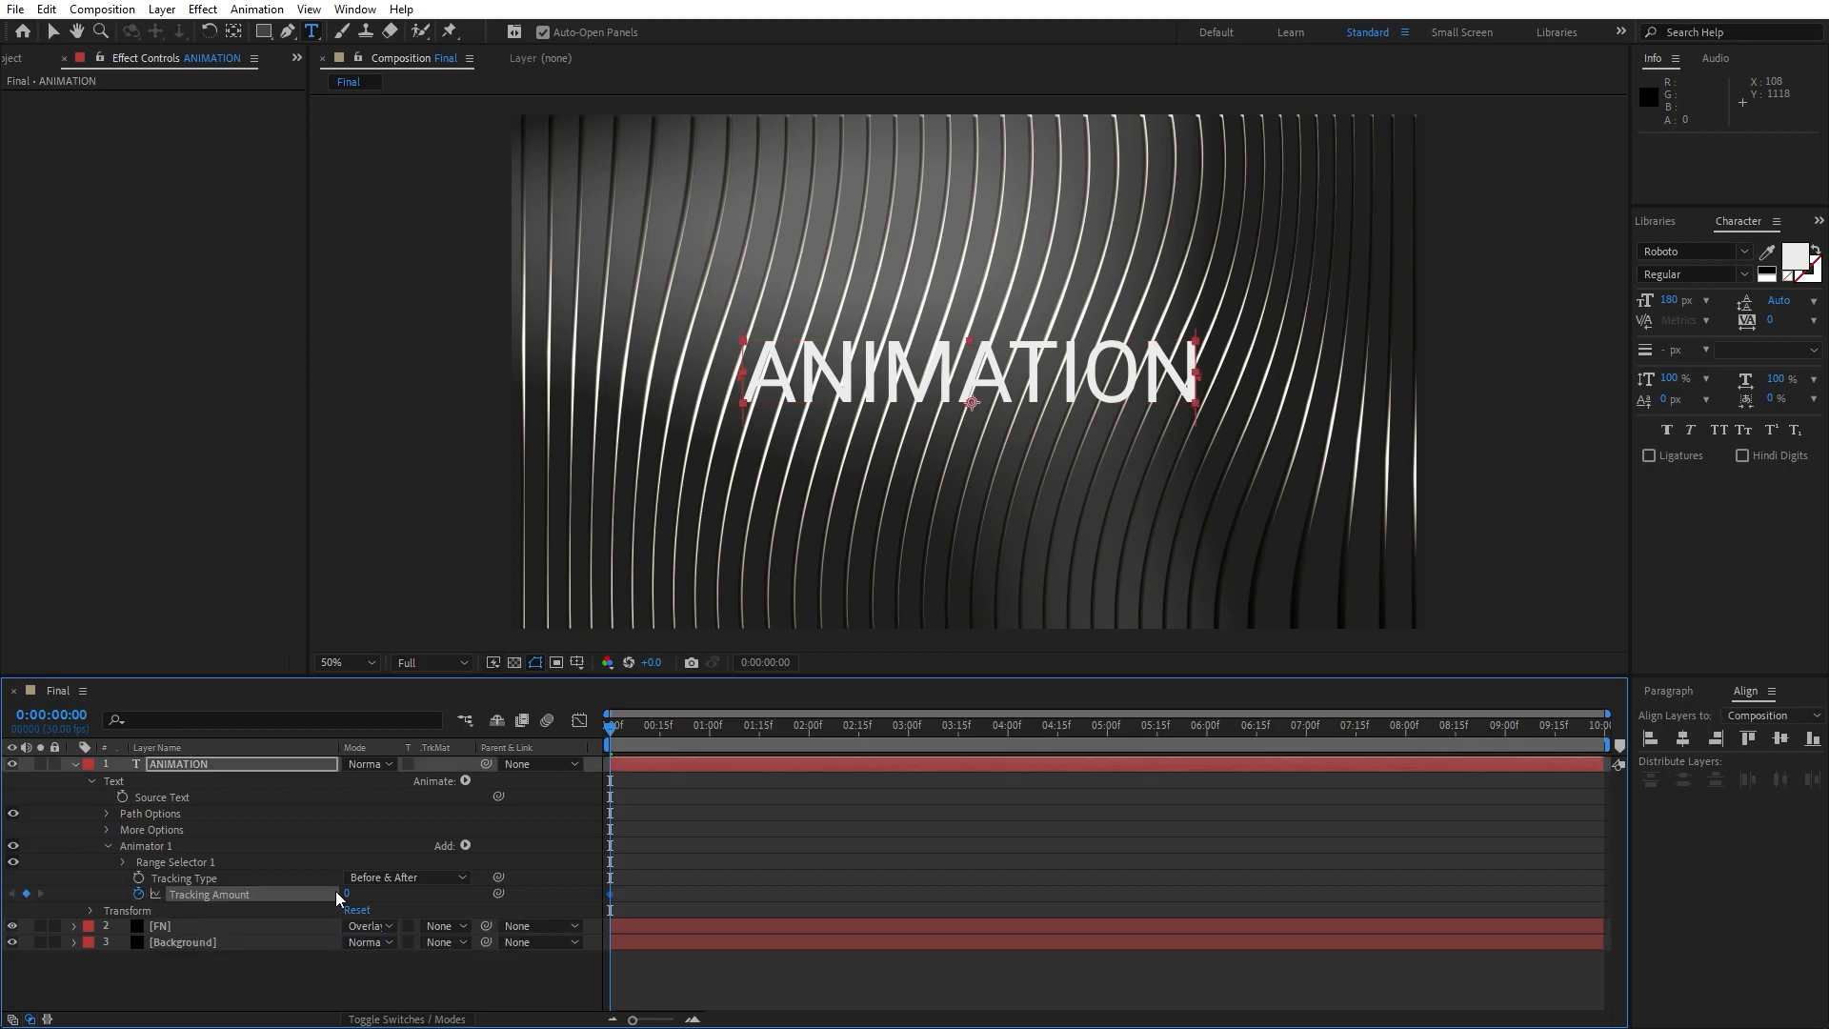
pyautogui.write('100')
pyautogui.click(338, 982)
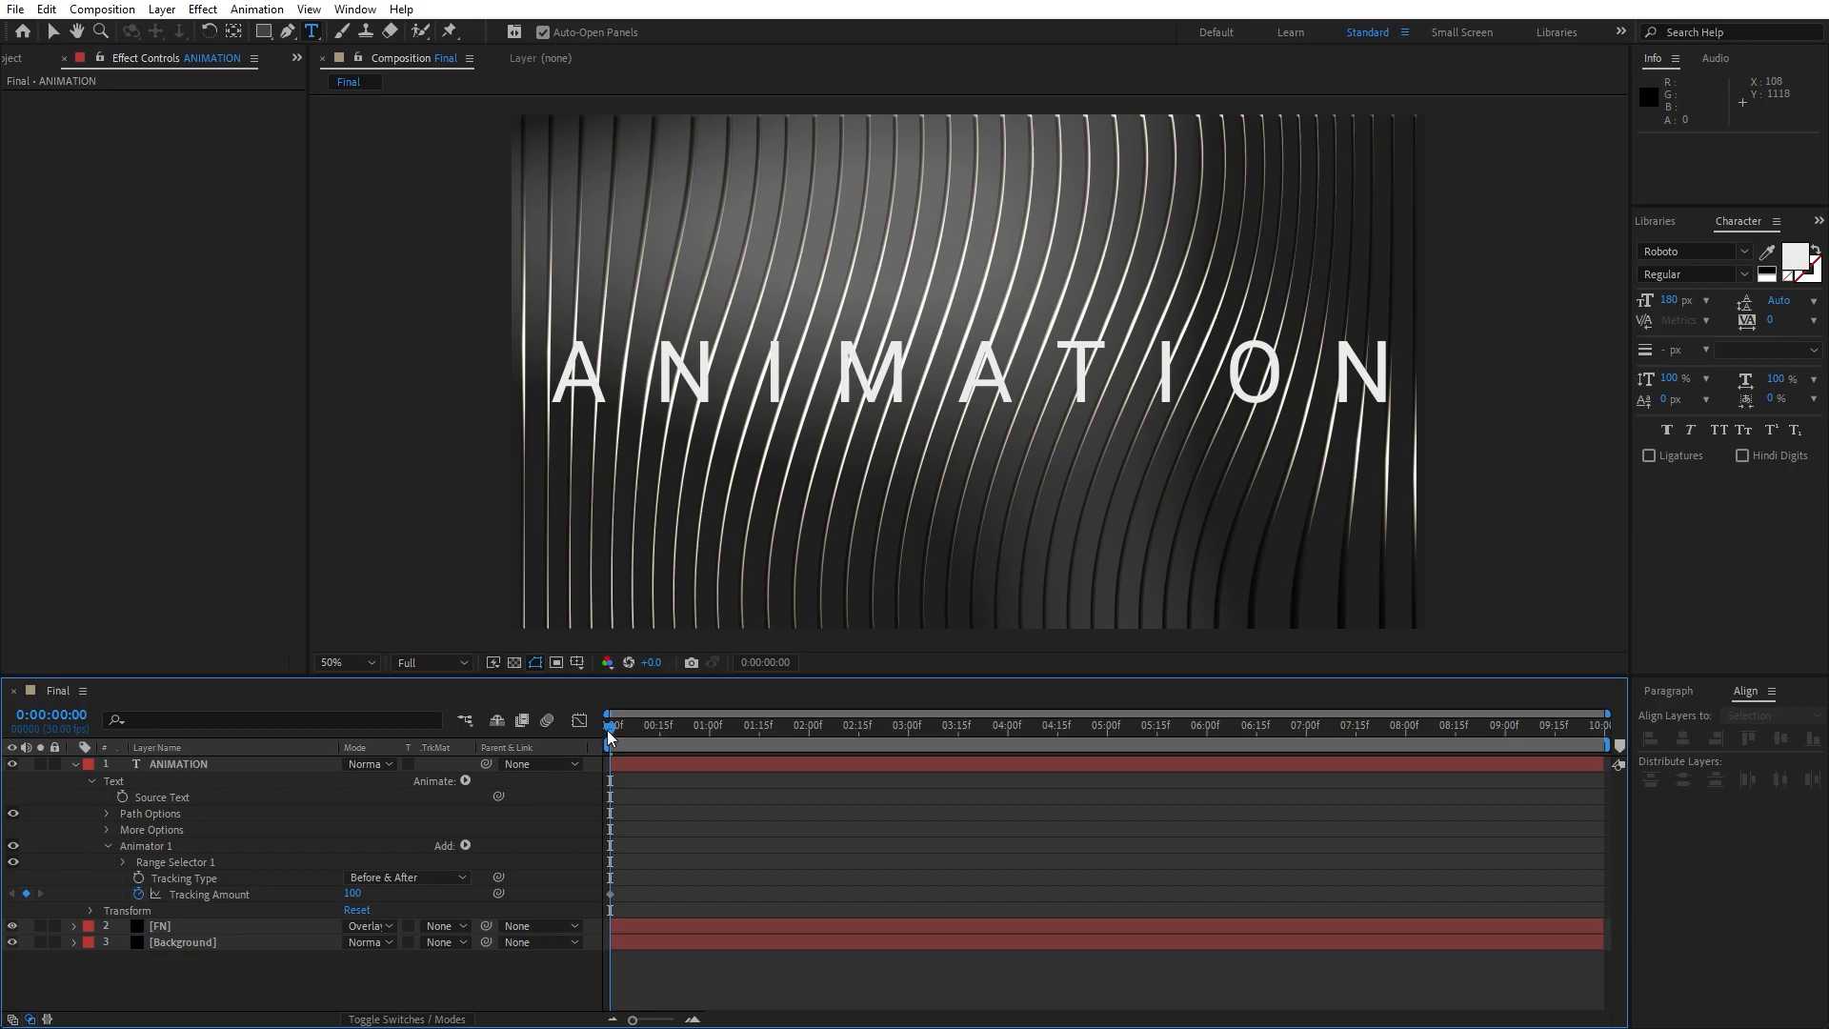
pyautogui.moveTo(614, 730); pyautogui.dragTo(1695, 730)
pyautogui.click(350, 895)
pyautogui.write('0')
pyautogui.click(370, 985)
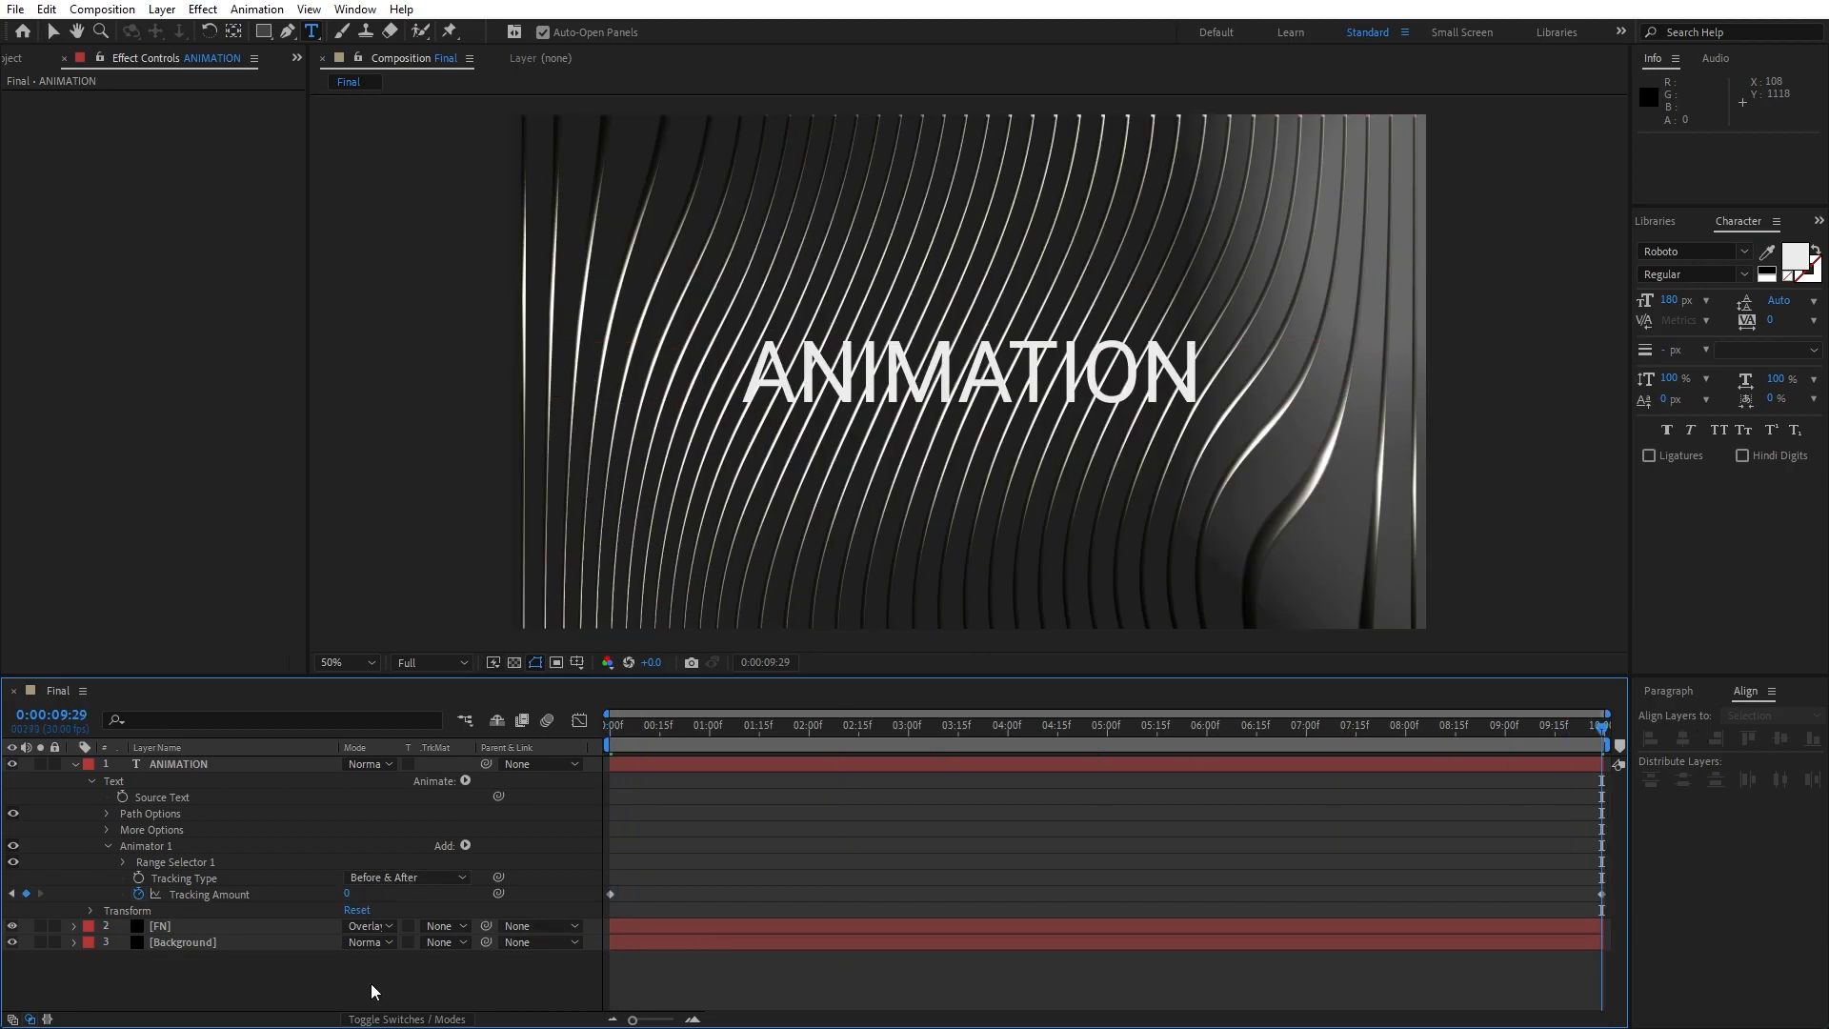
# Preview the text tracking animation, place the playhead at 0:00:01:20 and collapse the text layer's properties.
pyautogui.press('space')
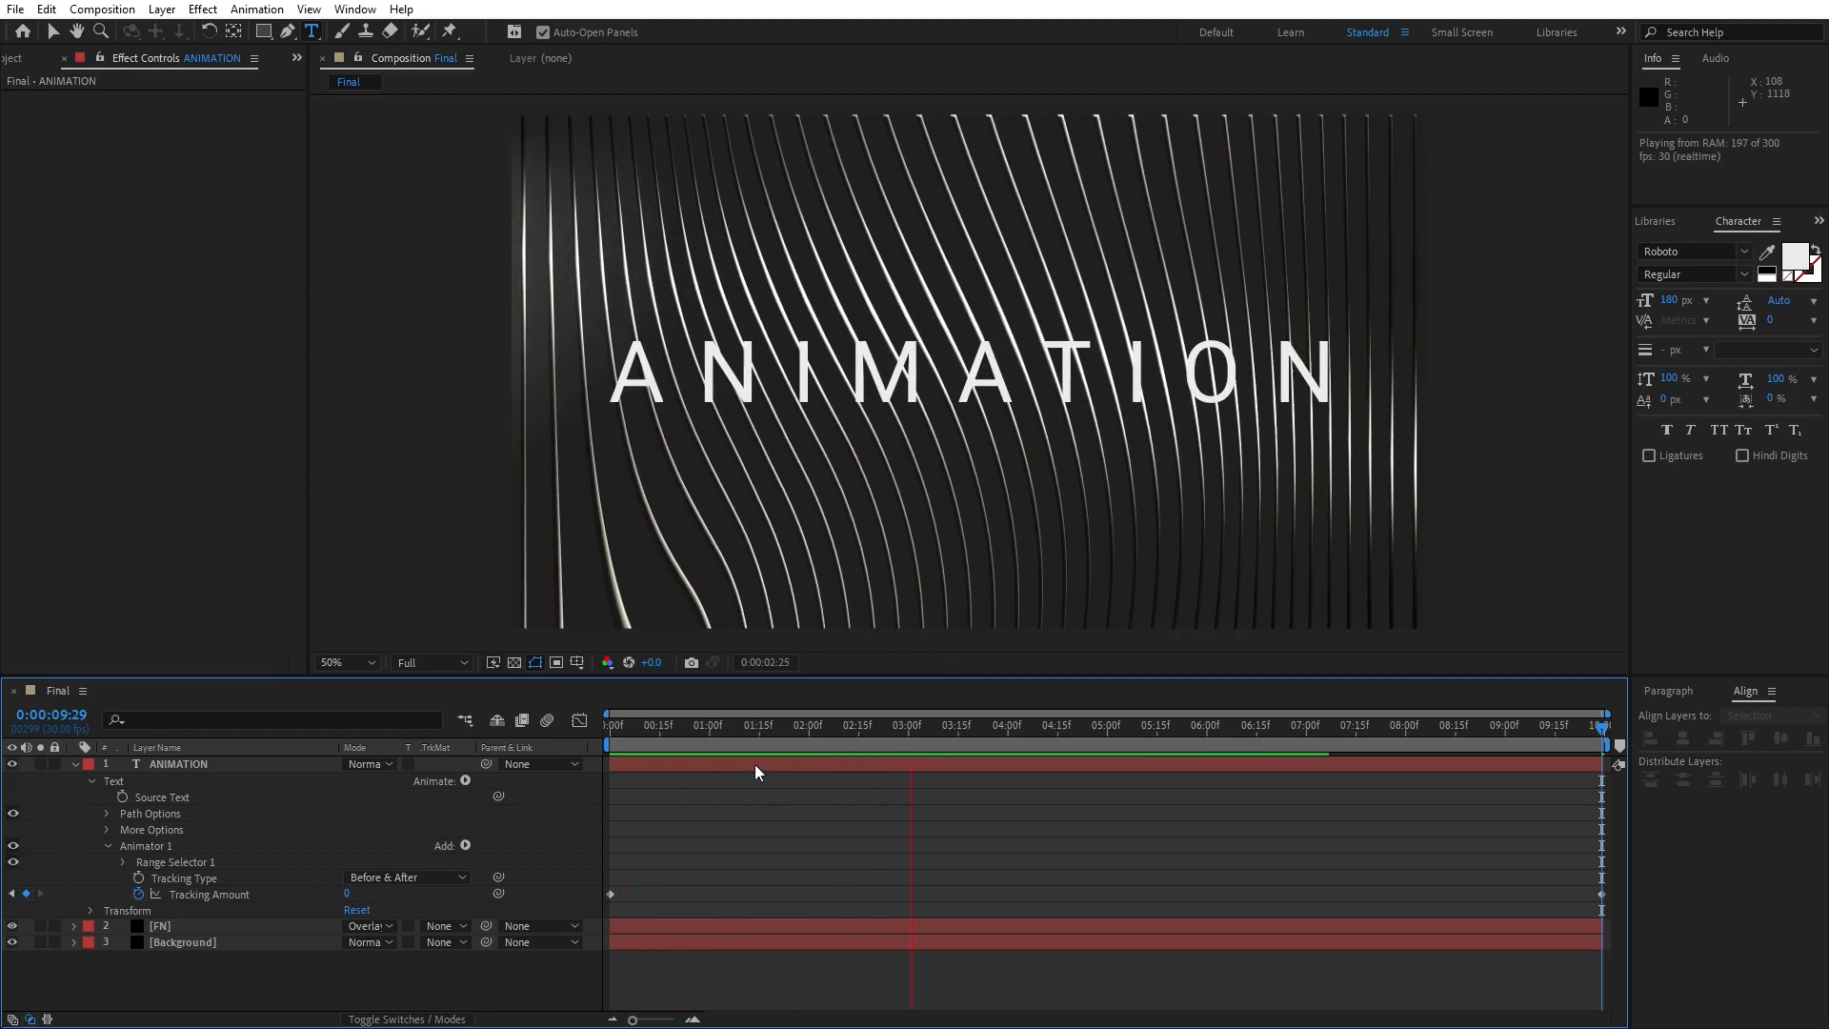
pyautogui.click(775, 732)
pyautogui.click(73, 764)
# Apply a Drop Shadow effect to the ANIMATION layer with distance 10 and softness 20.
pyautogui.click(173, 764)
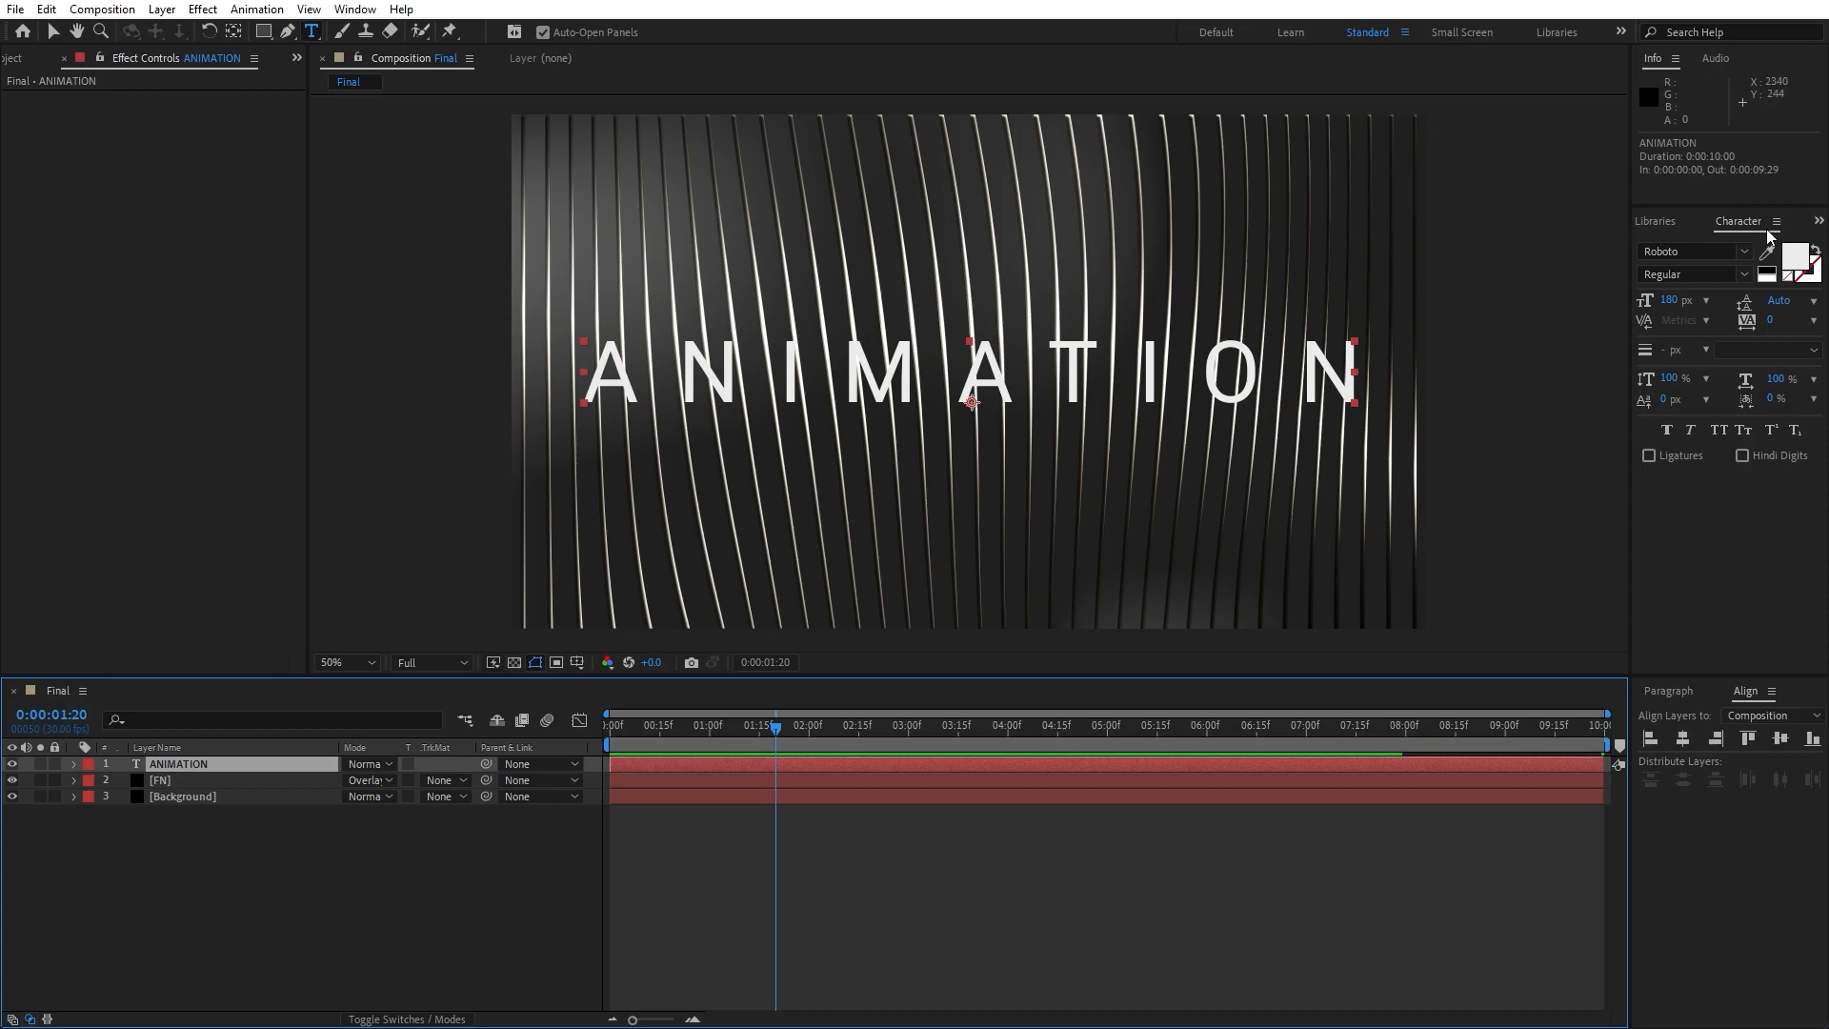
pyautogui.click(1818, 221)
pyautogui.click(1762, 246)
pyautogui.write('drop s')
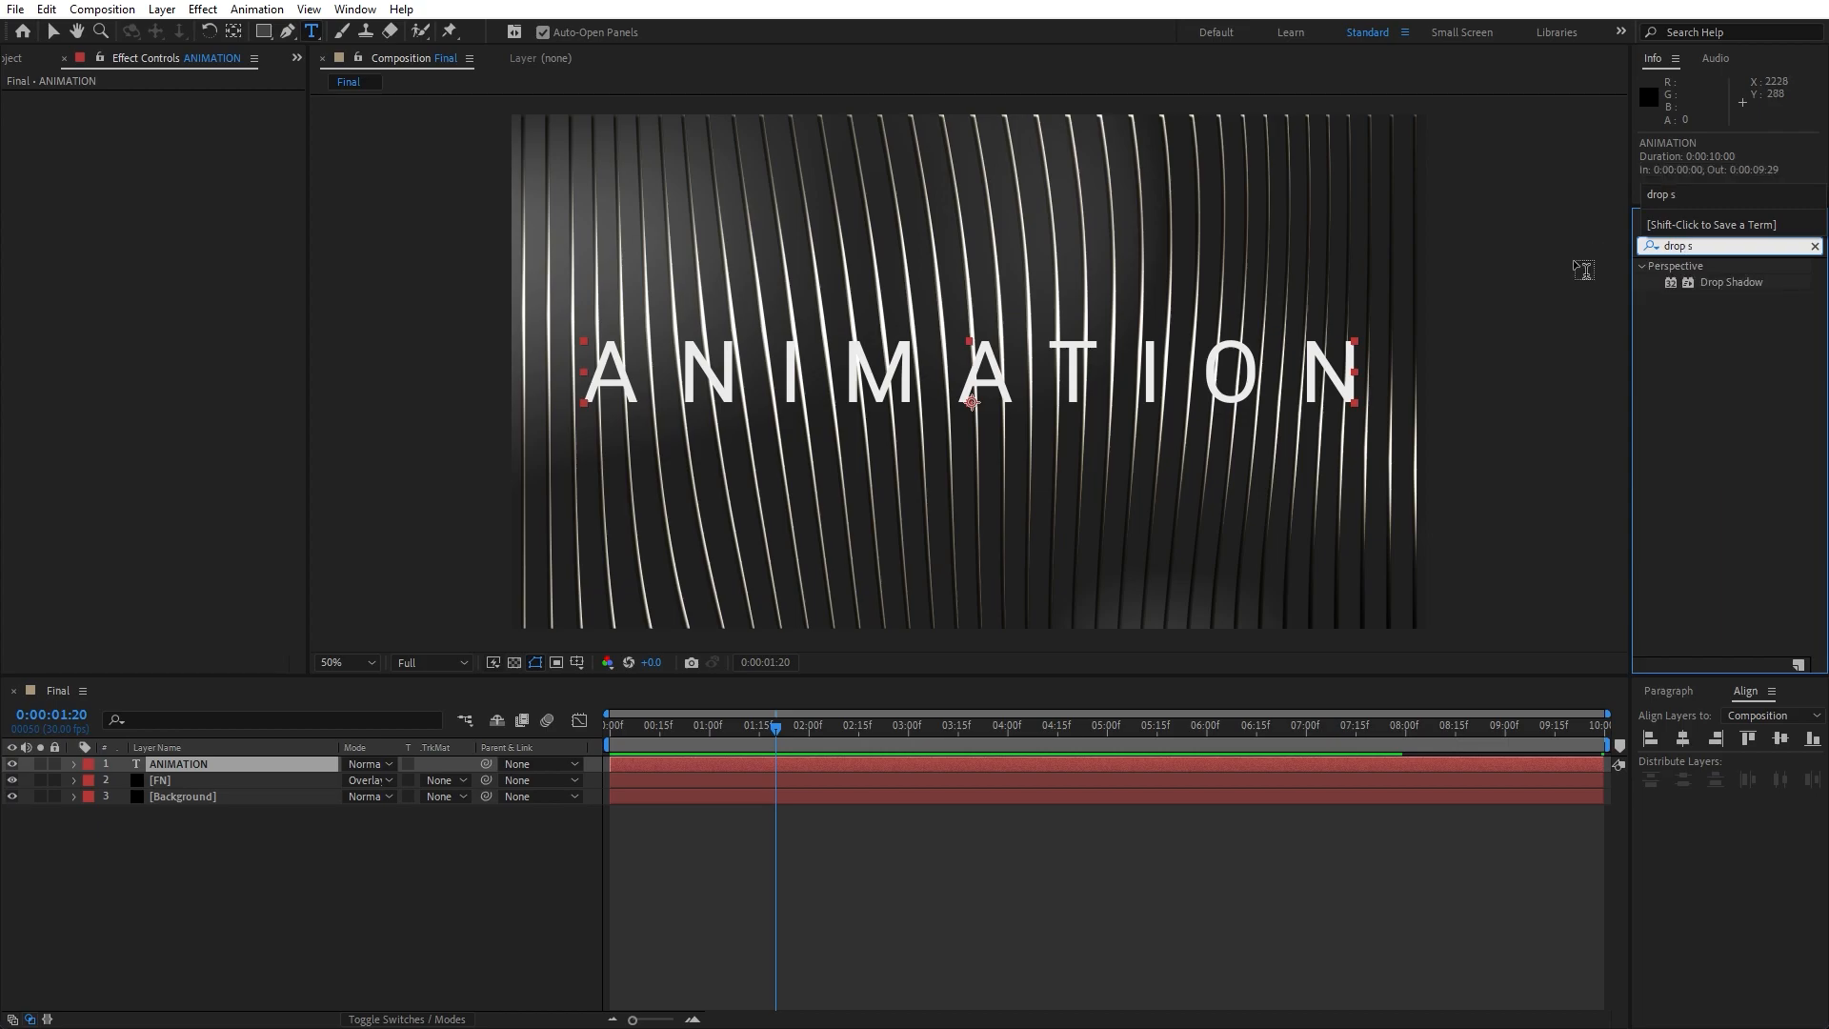
pyautogui.moveTo(1730, 283); pyautogui.dragTo(232, 762)
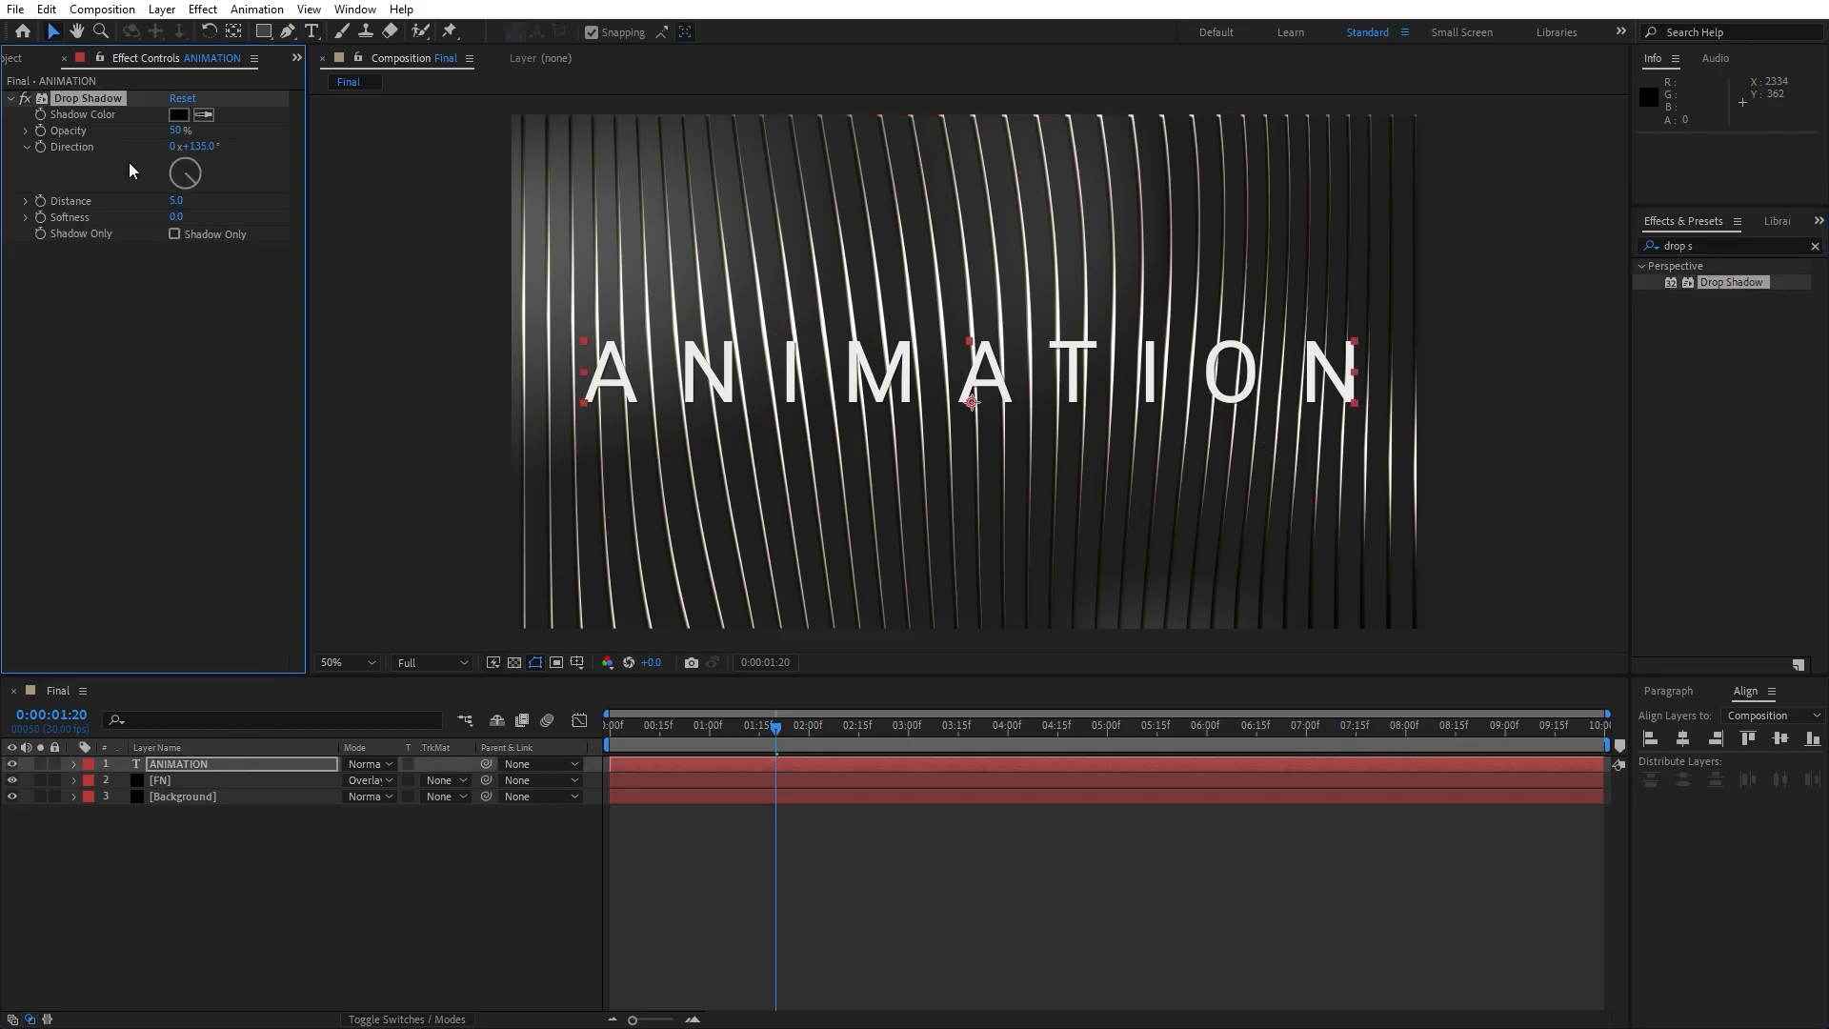
pyautogui.write('10')
pyautogui.click(175, 293)
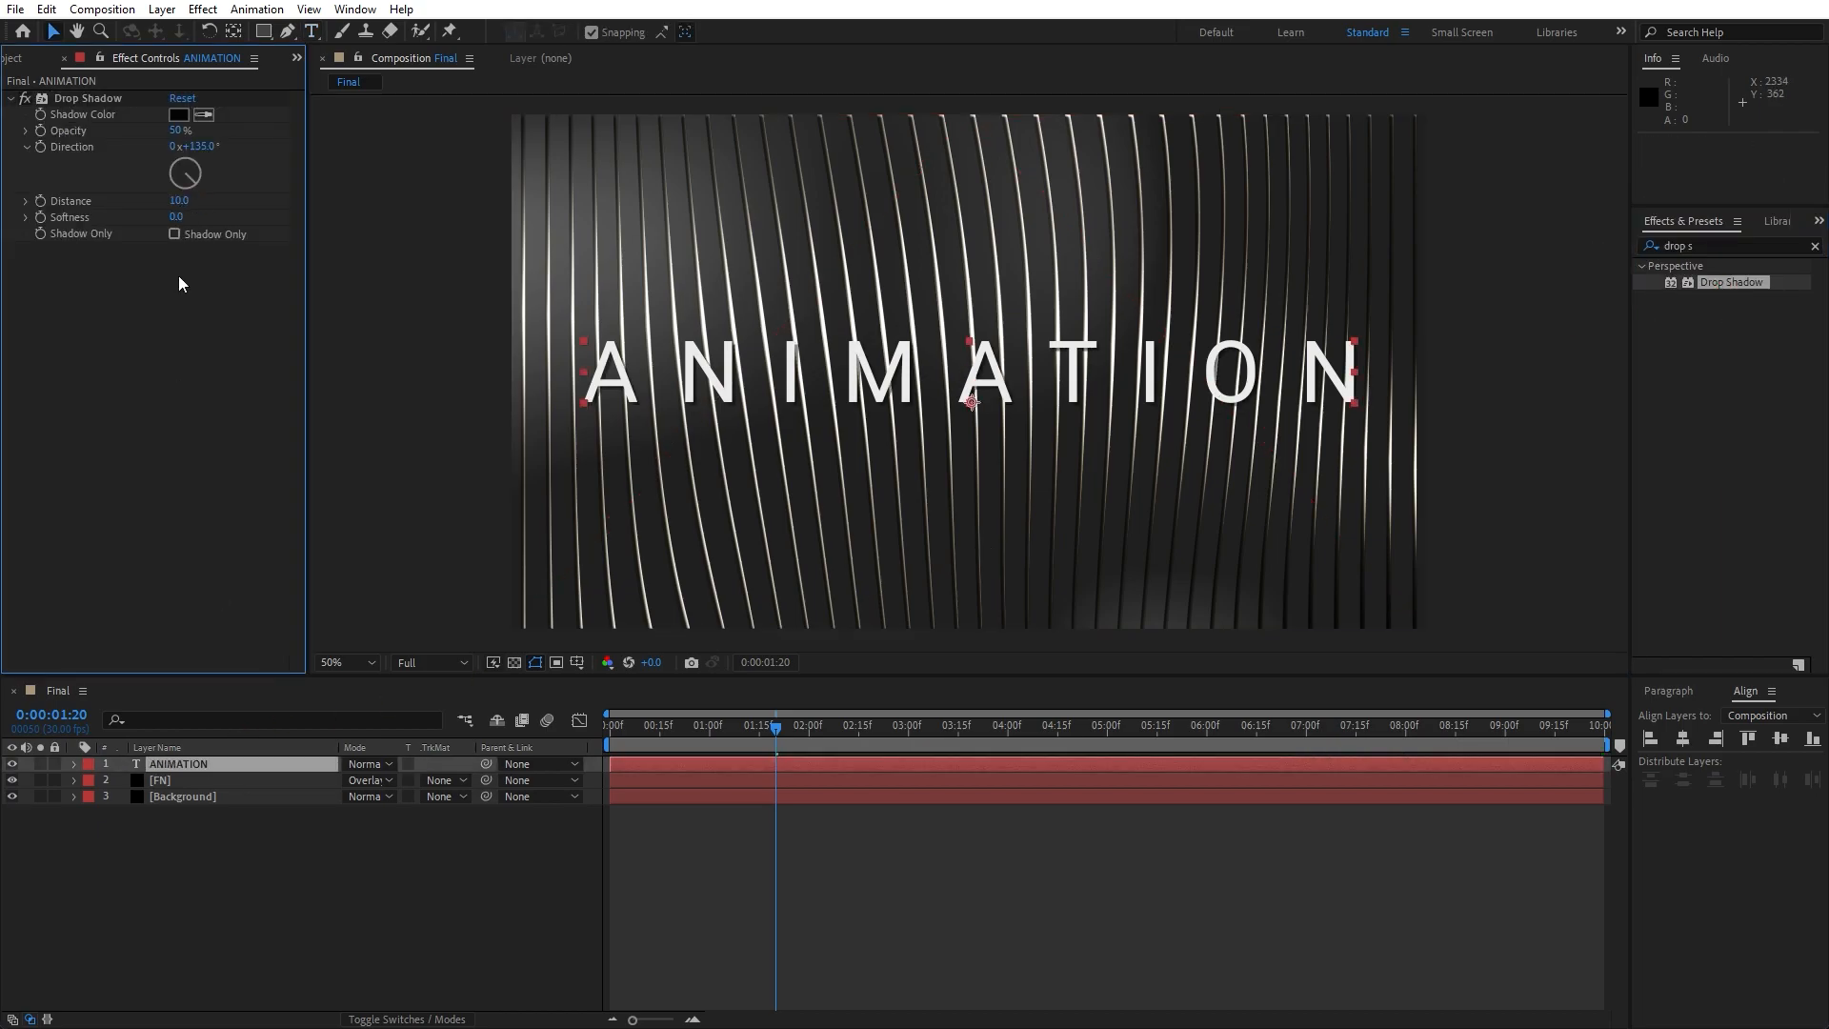
# Duplicate the Drop Shadow effect and set the copy's distance to 20.
pyautogui.click(88, 99)
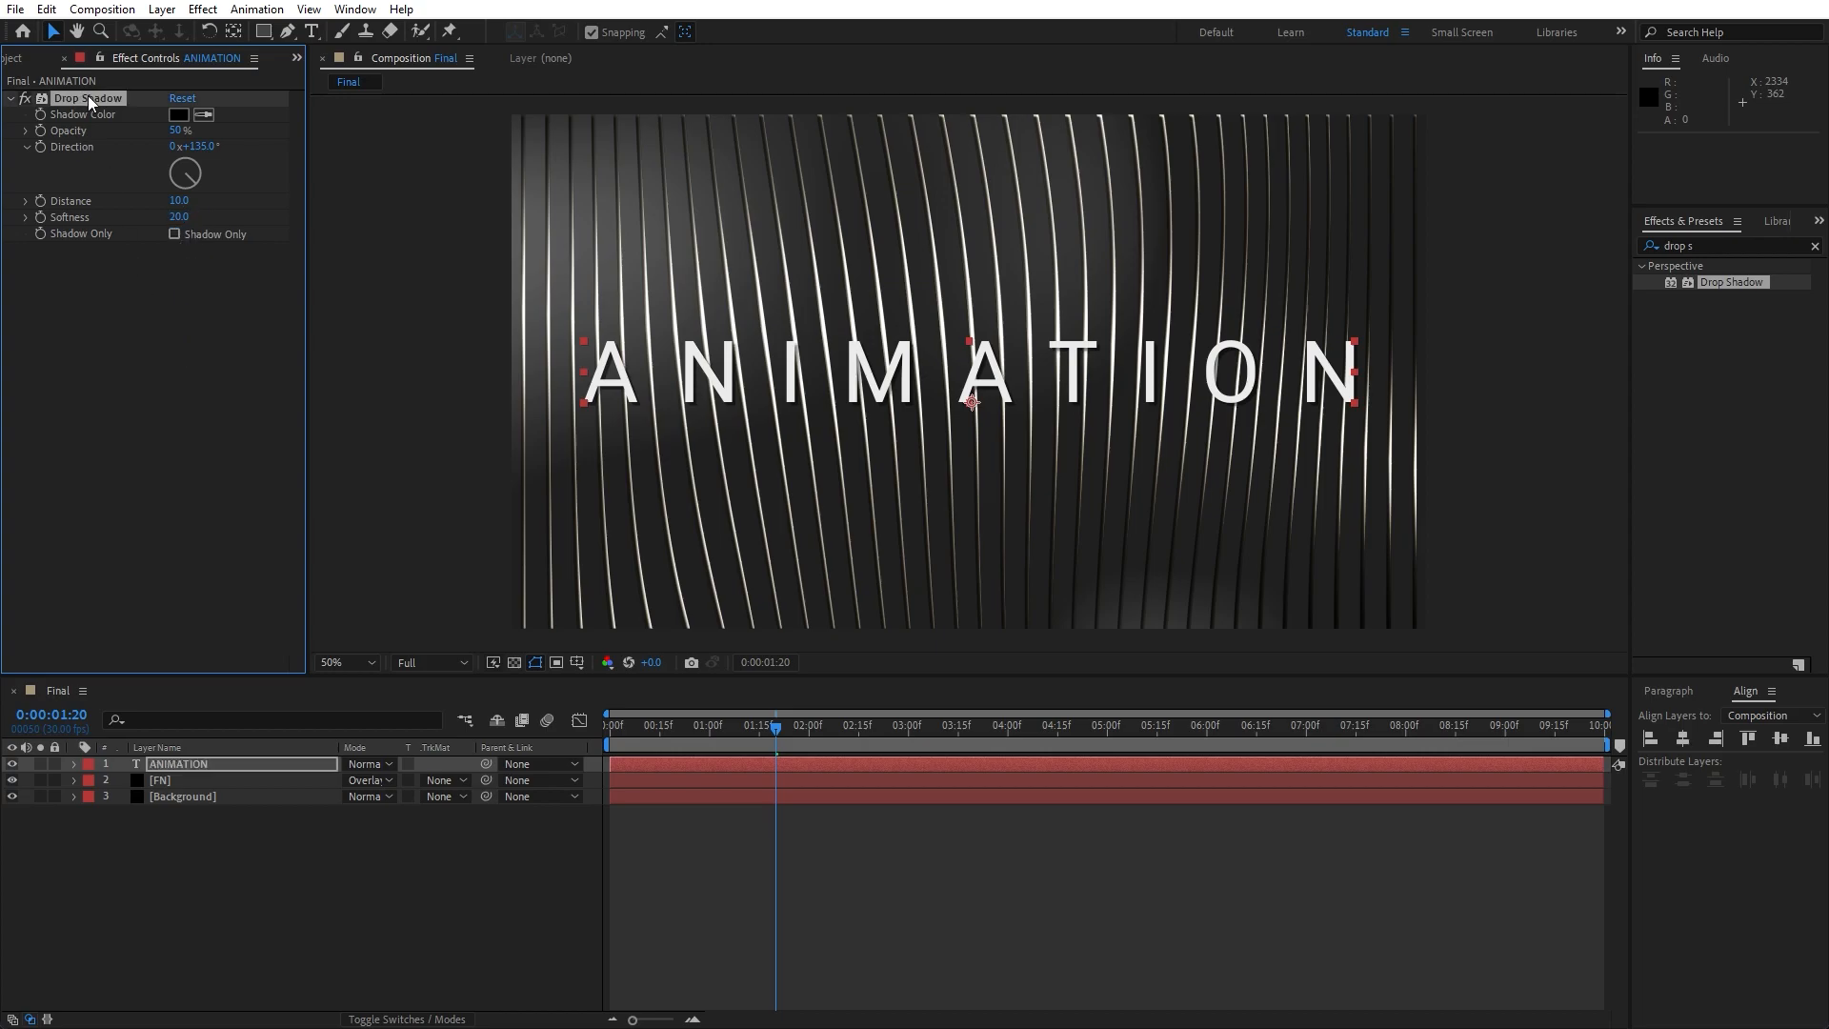
pyautogui.click(46, 8)
pyautogui.click(139, 257)
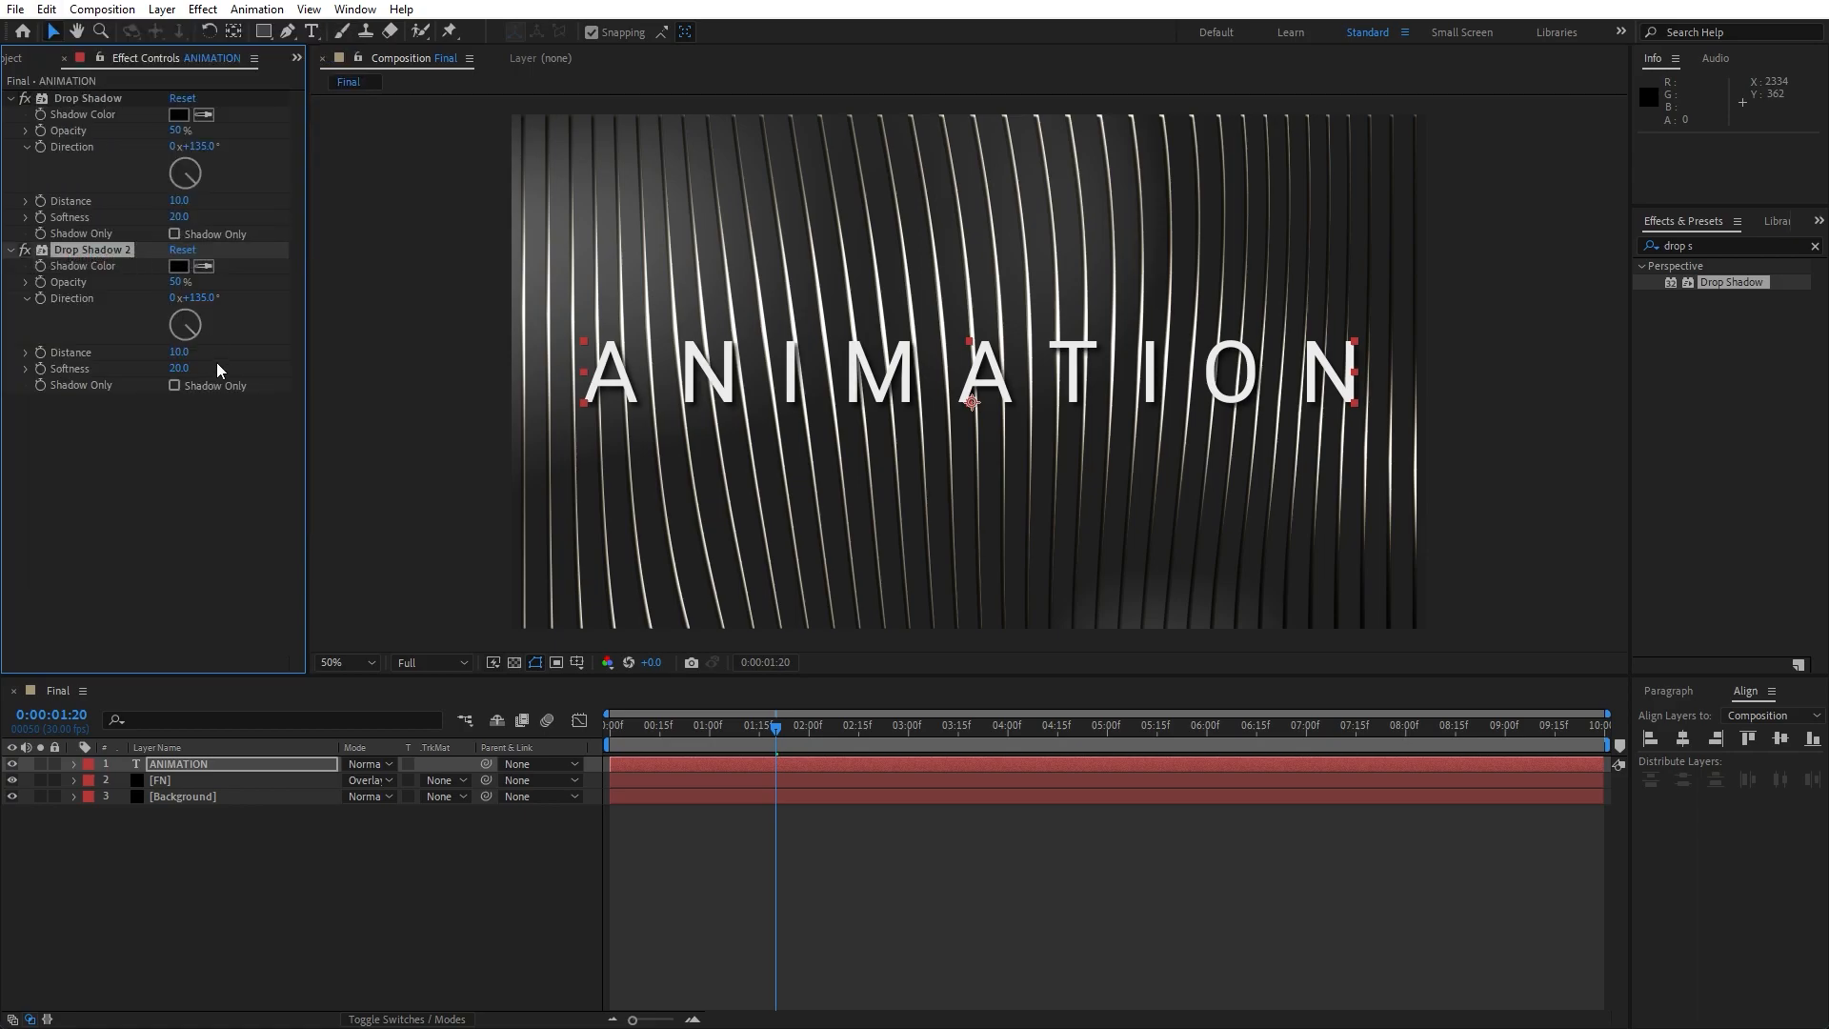
pyautogui.write('20')
pyautogui.click(179, 457)
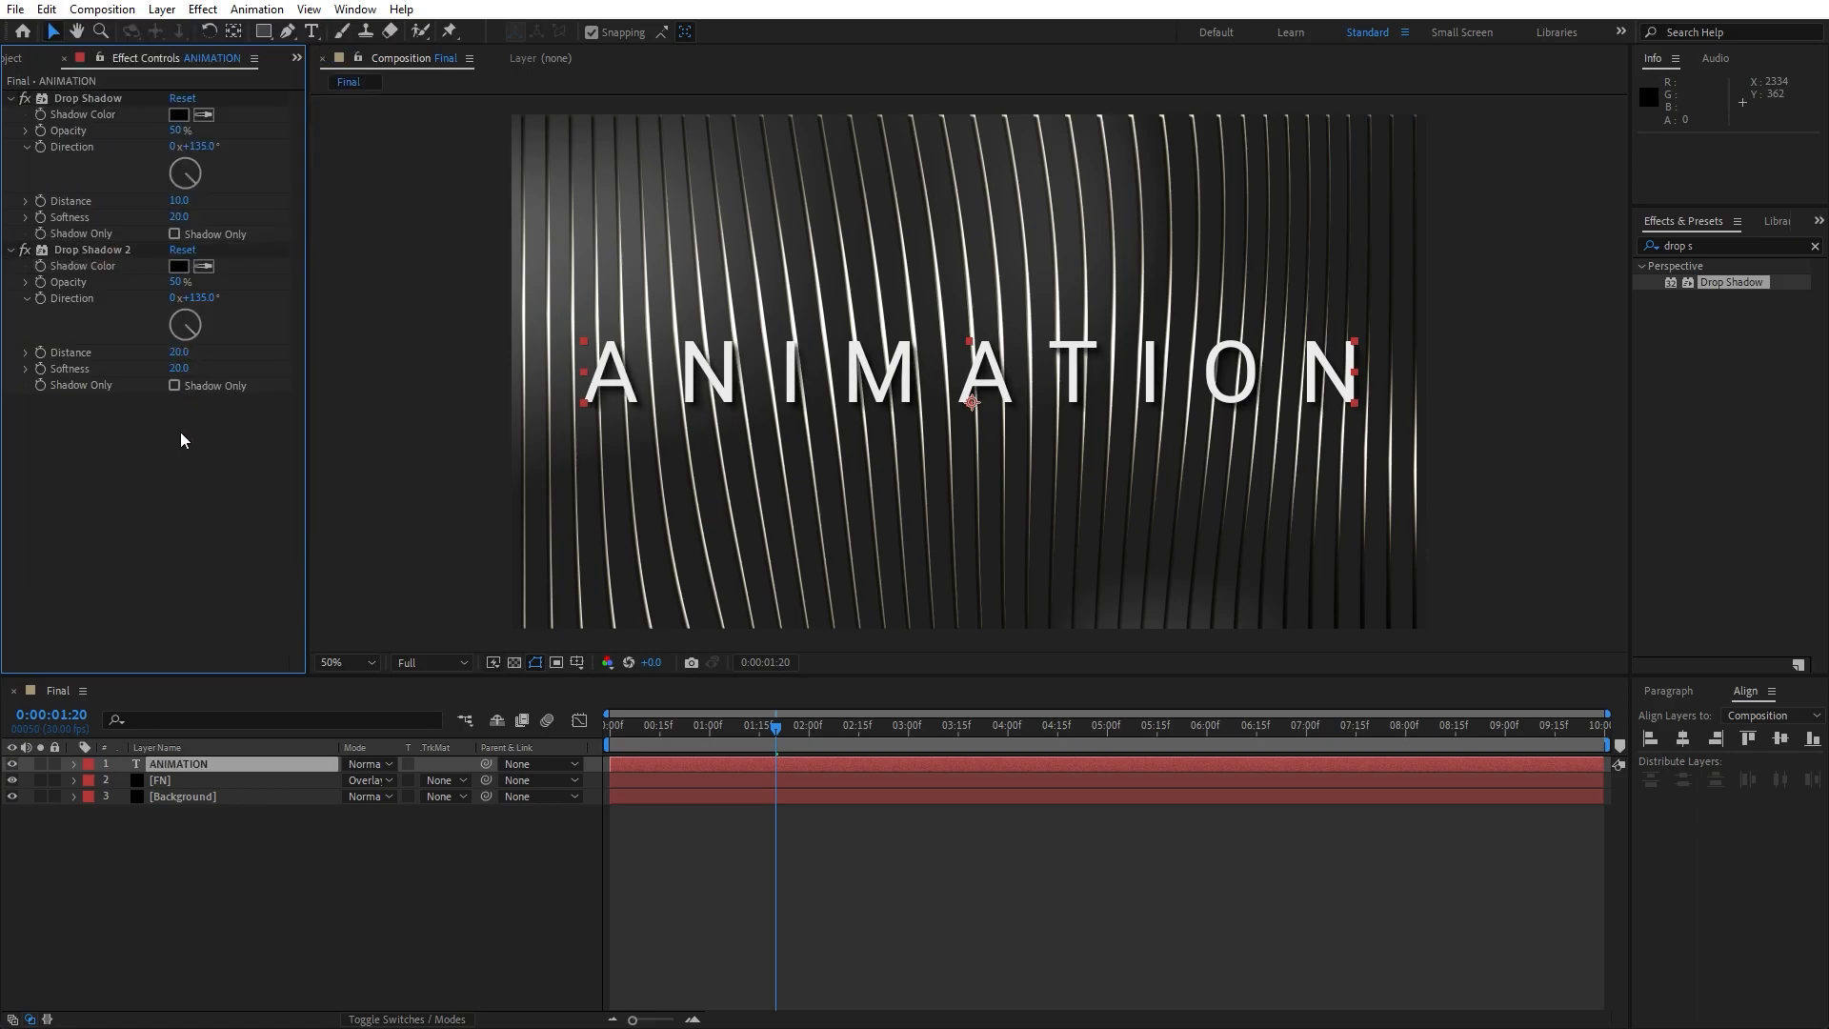
# Set the second Drop Shadow's softness to 100, then preview the animation and place the playhead at 0:00:02:23.
pyautogui.write('100')
pyautogui.press('Return')
pyautogui.click(539, 871)
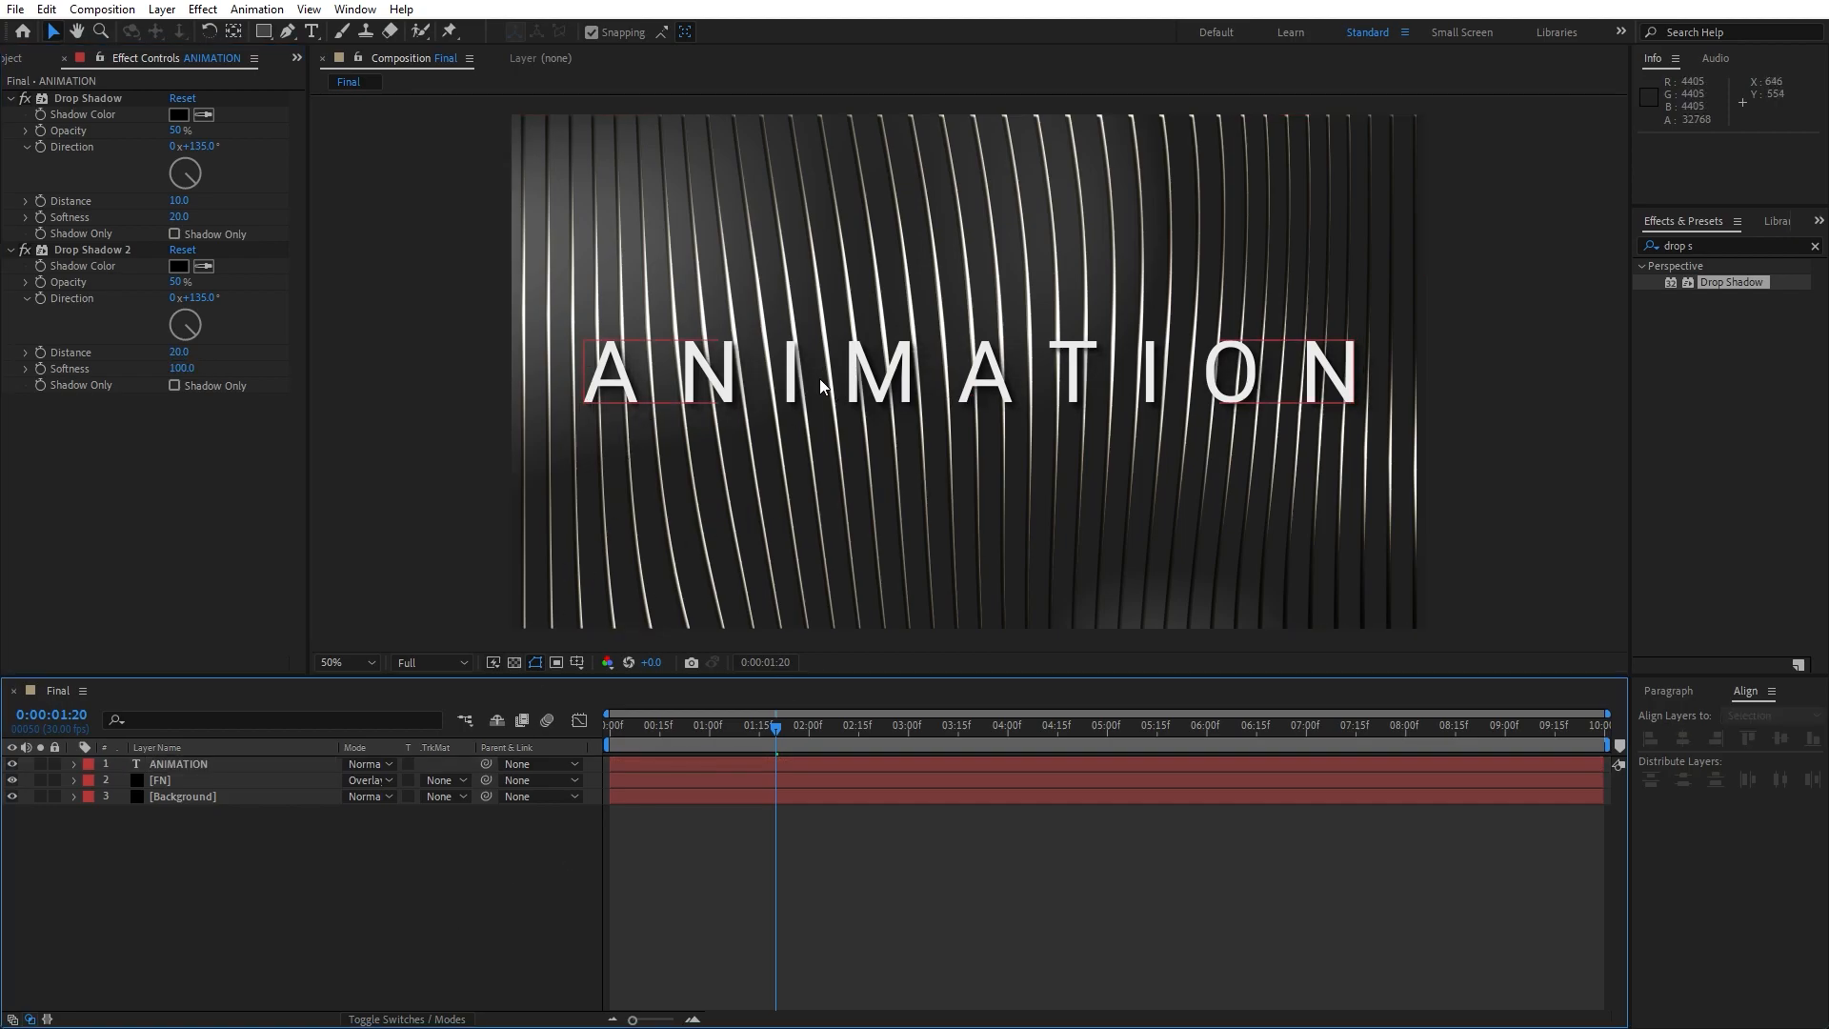
pyautogui.press('space')
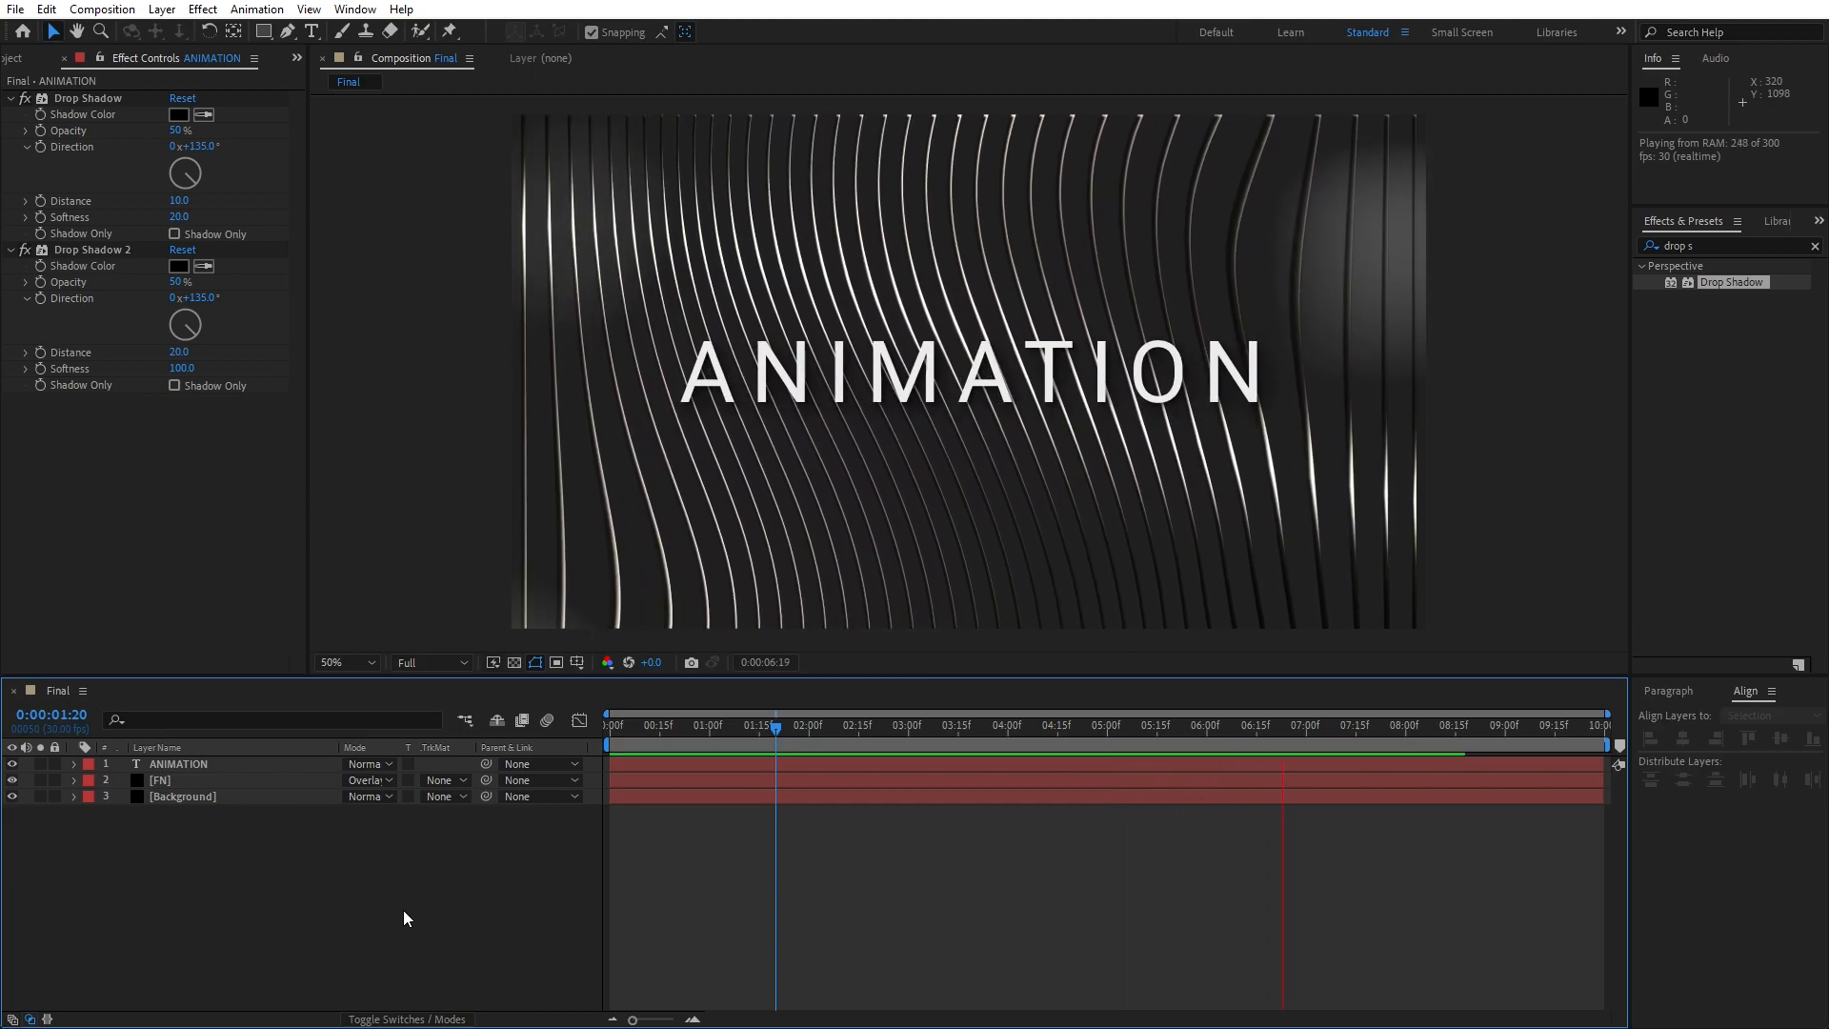
pyautogui.moveTo(803, 728); pyautogui.dragTo(884, 730)
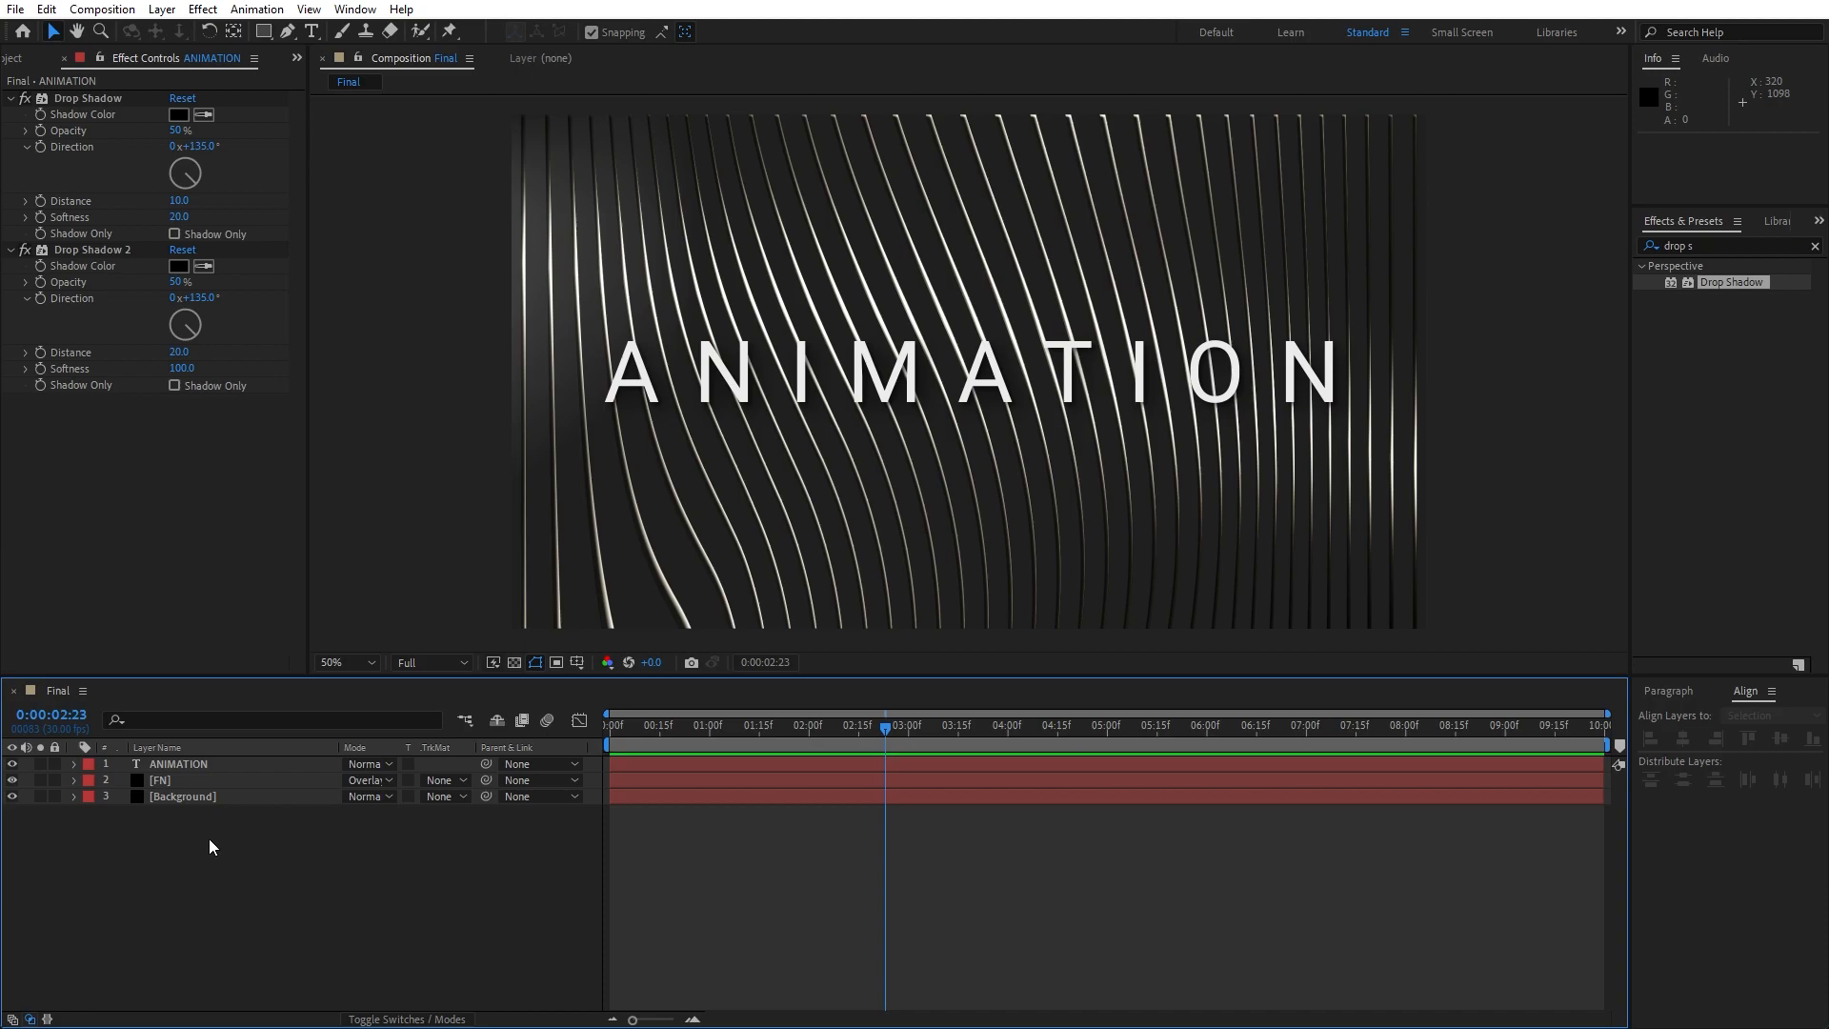
# Pre-compose the FN and Background layers into a new composition named Wave, moving all attributes.
pyautogui.moveTo(203, 833); pyautogui.dragTo(167, 780)
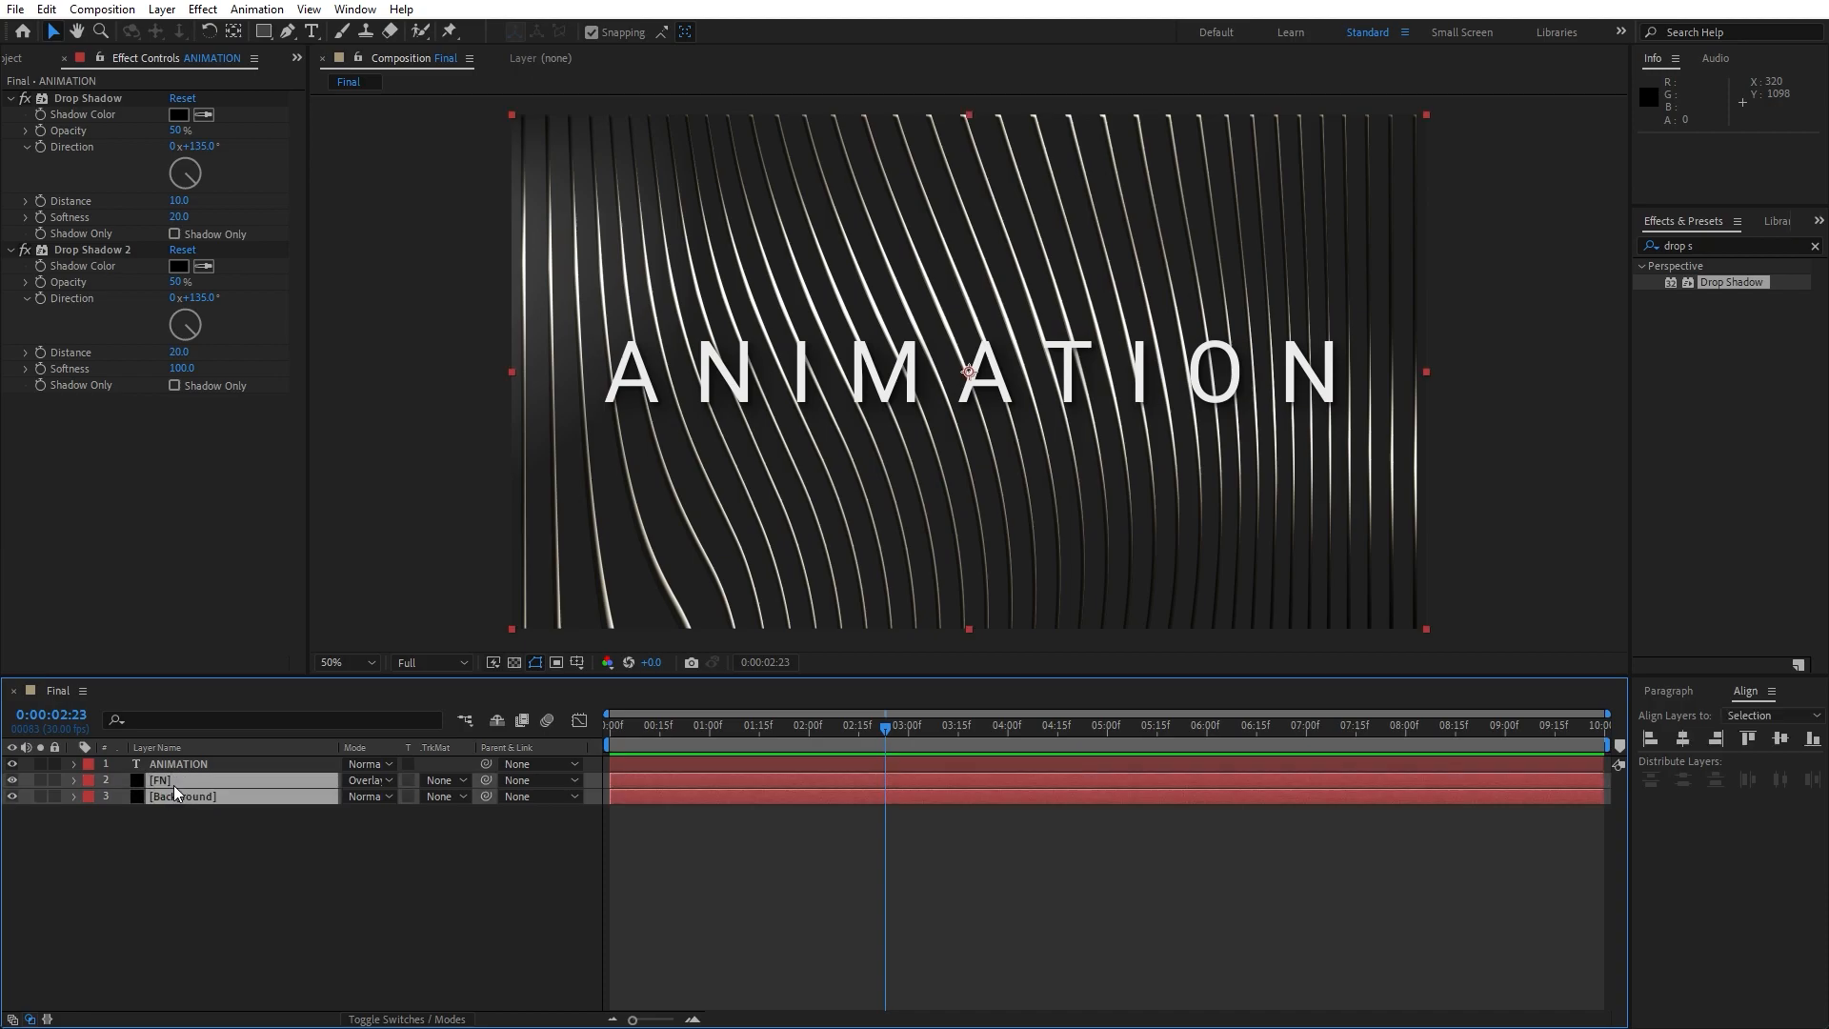
pyautogui.rightClick(174, 789)
pyautogui.click(278, 683)
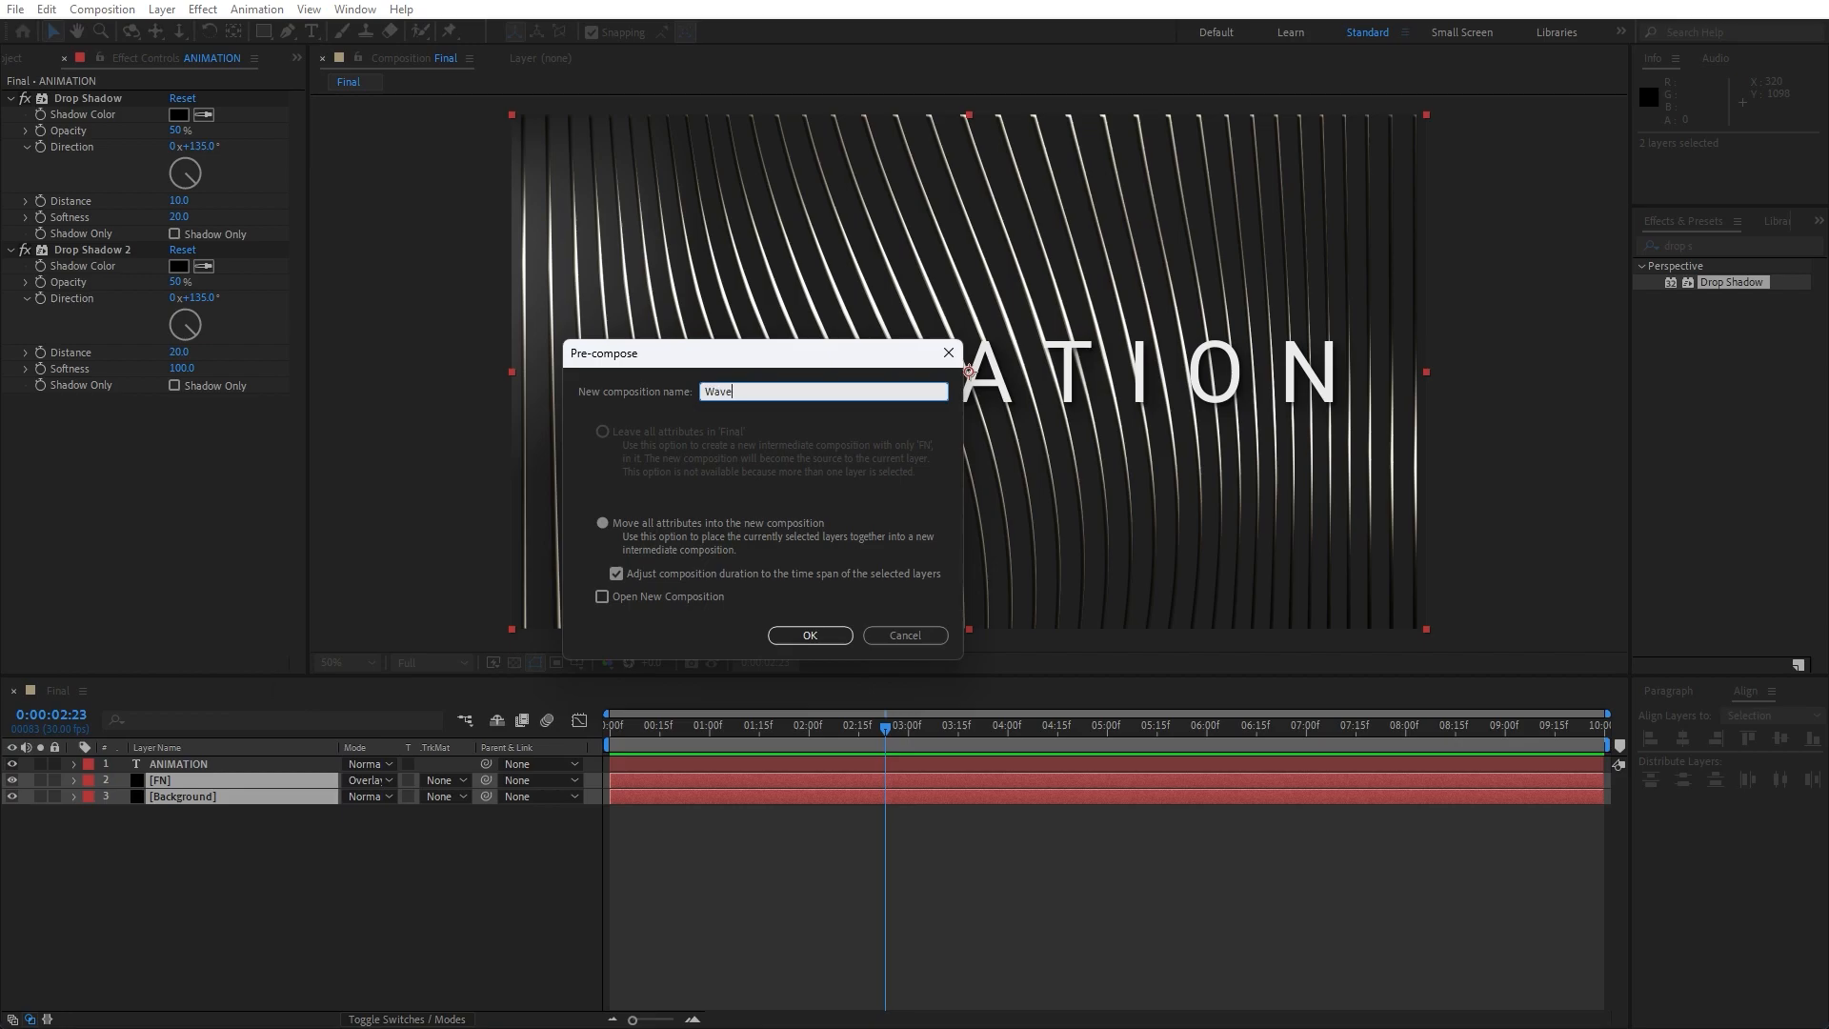
pyautogui.write('Wave')
pyautogui.click(805, 638)
pyautogui.click(204, 831)
# Scale the Wave layer to 102% and preview the finished animation.
pyautogui.click(181, 780)
pyautogui.press('s')
pyautogui.click(370, 797)
pyautogui.write('1')
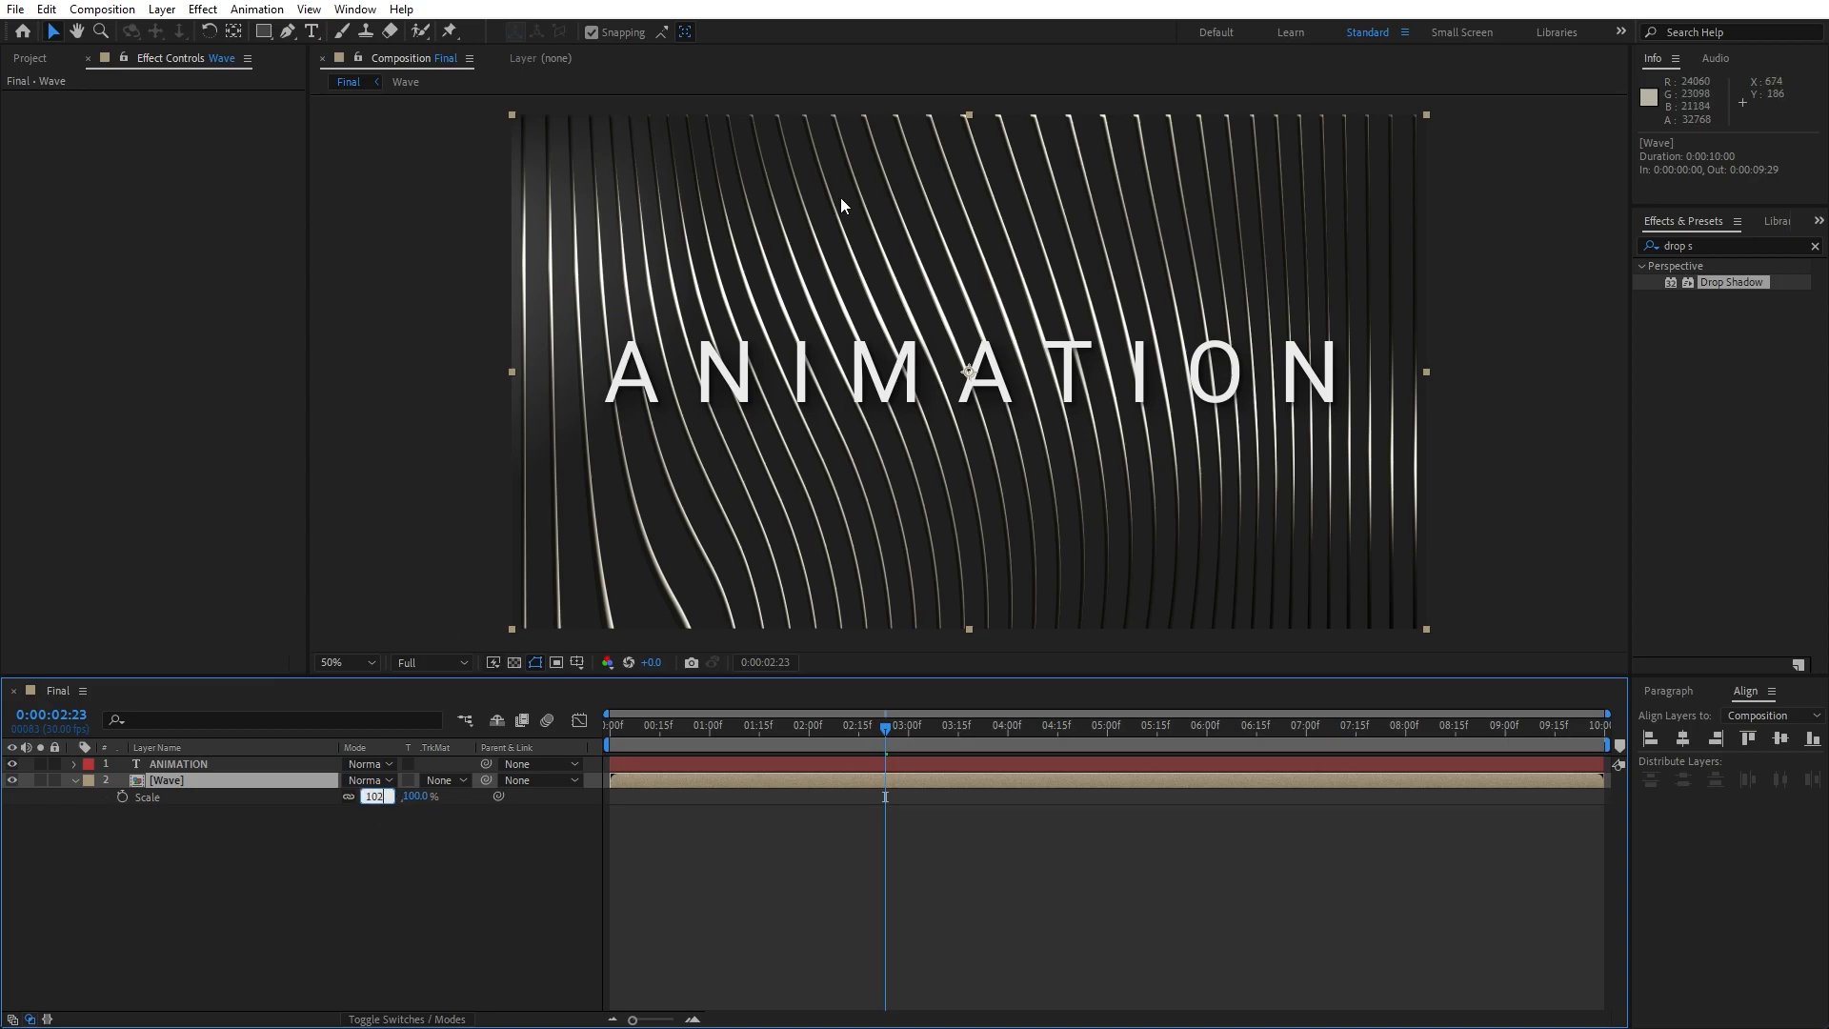
pyautogui.write('02')
pyautogui.click(506, 846)
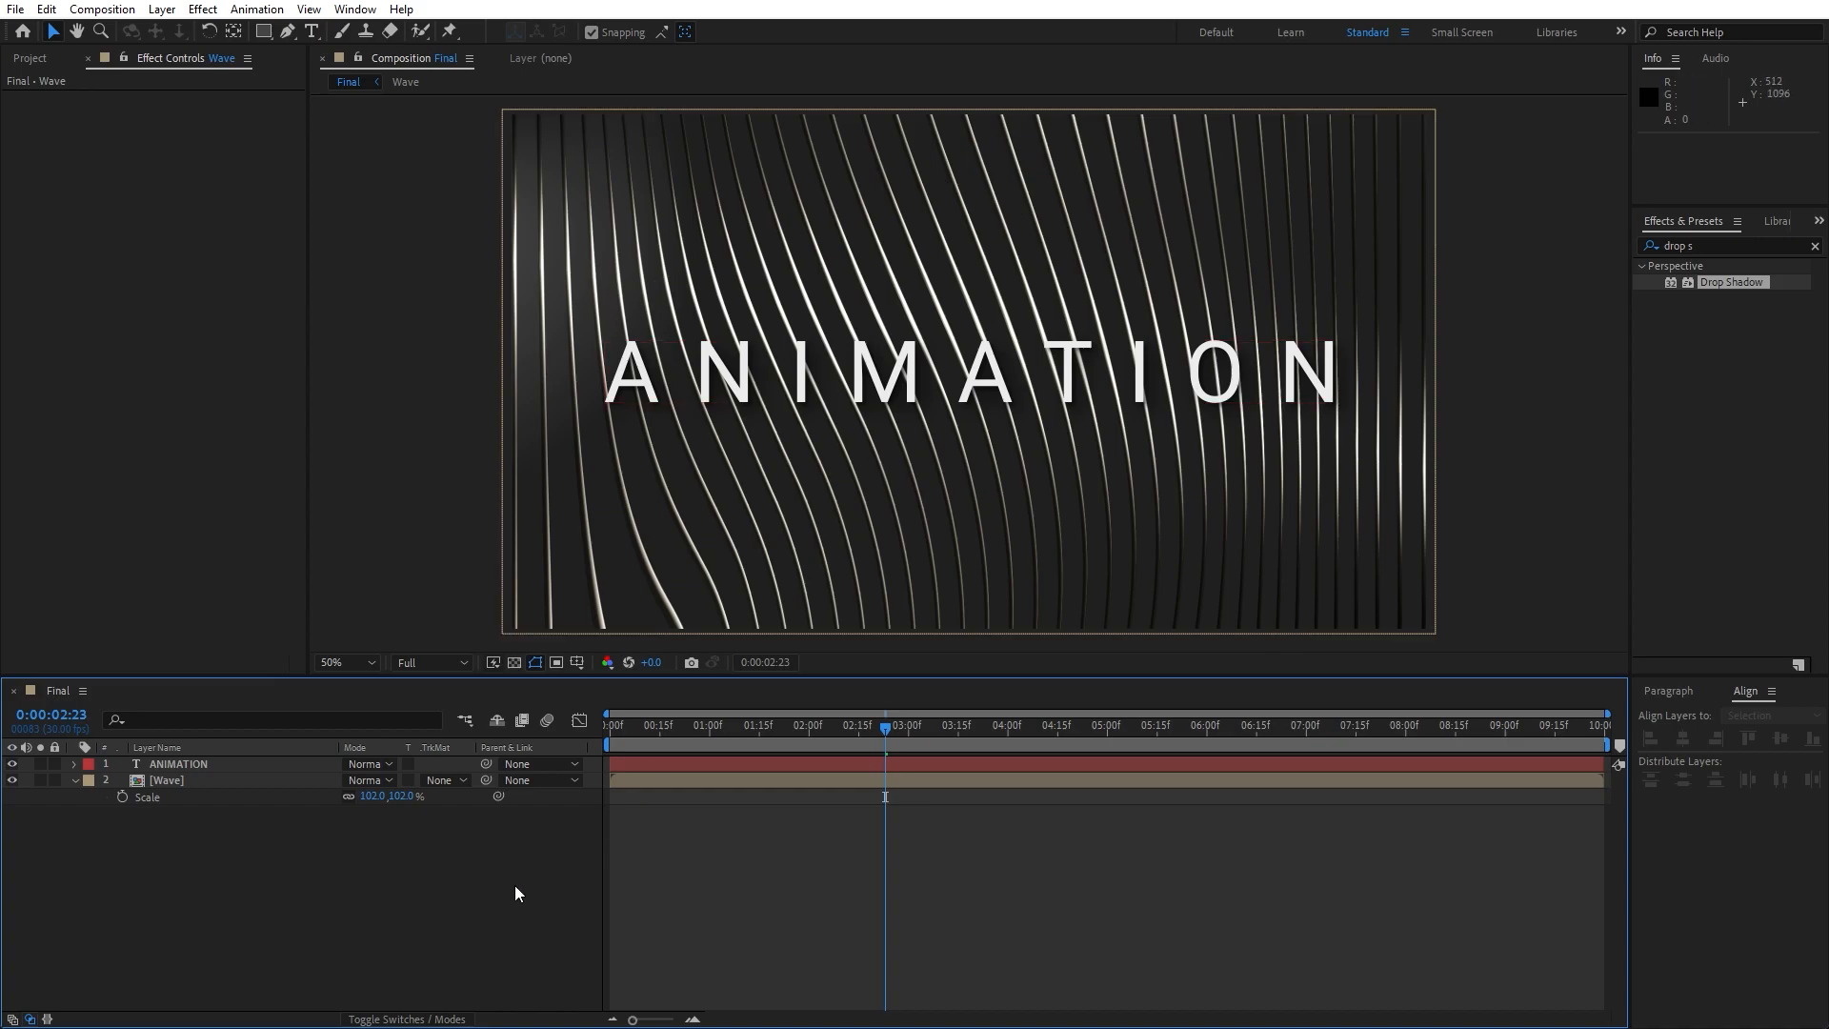
pyautogui.press('space')
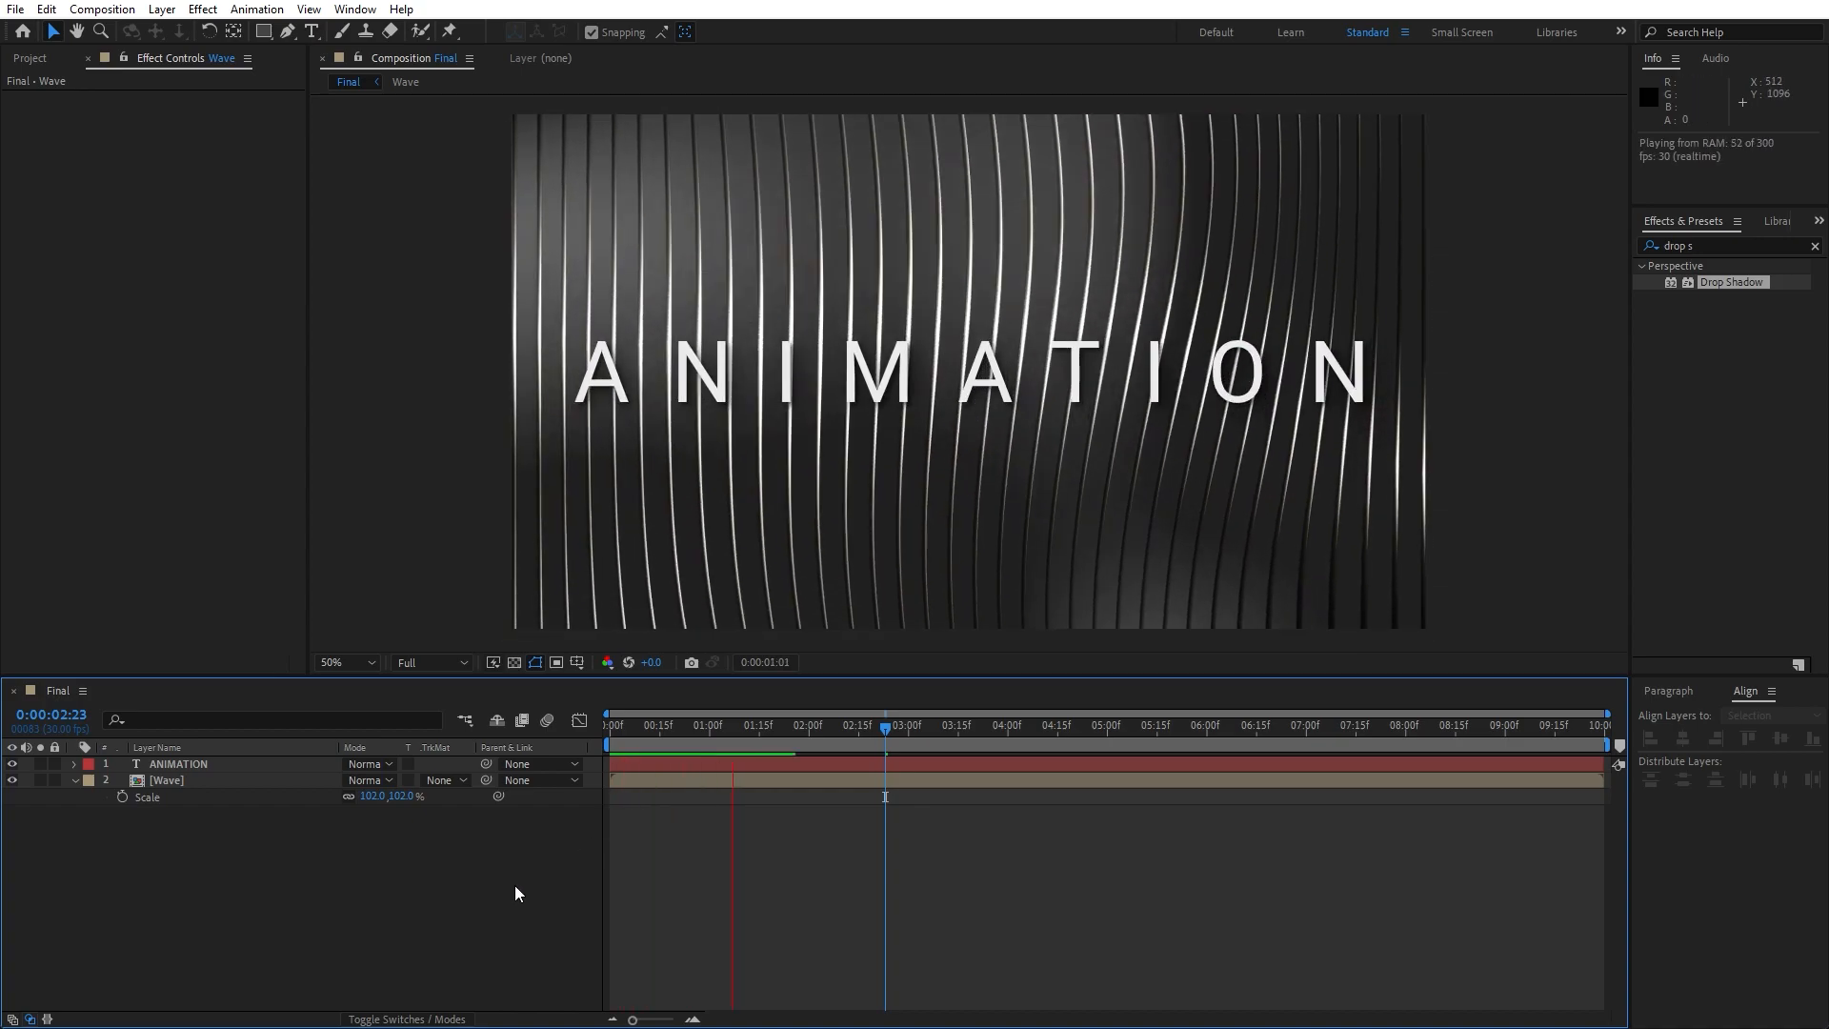